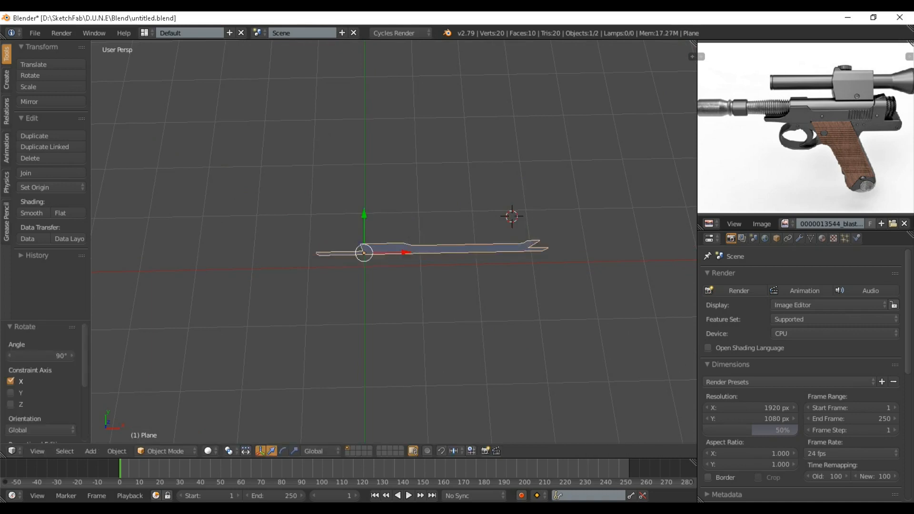
# Step: Add a Solidify modifier to the flat body profile with a thickness of 0.402
pyautogui.moveTo(419, 266); pyautogui.dragTo(528, 224, button='middle')
pyautogui.click(799, 238)
pyautogui.click(785, 277)
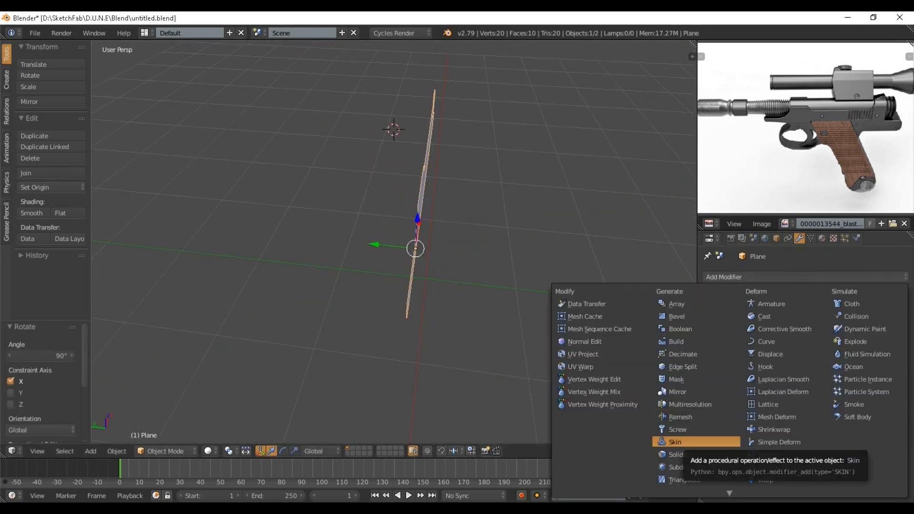
pyautogui.click(679, 454)
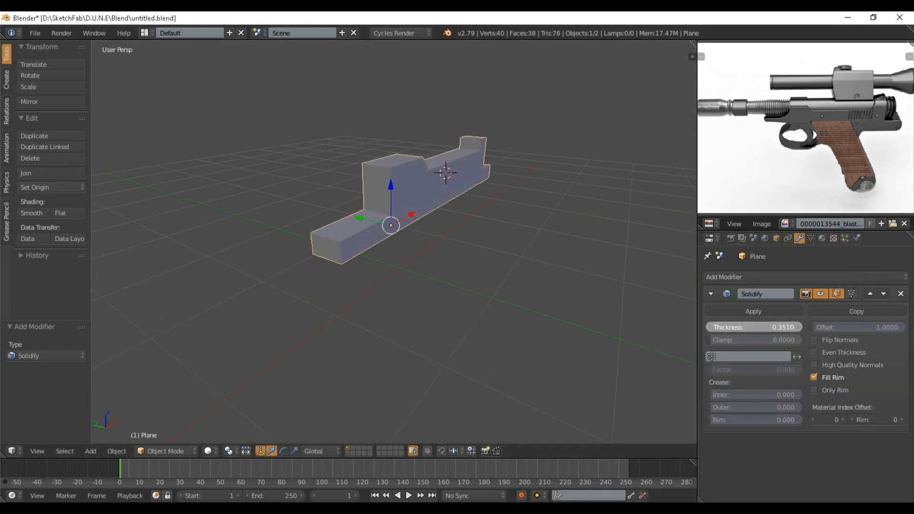
pyautogui.moveTo(423, 209); pyautogui.dragTo(380, 224, button='middle')
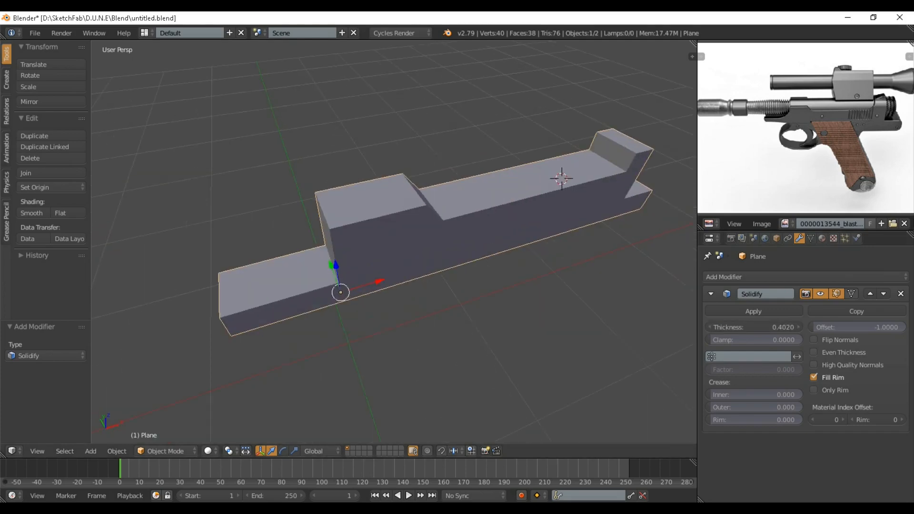
# Step: Add a cylinder to the scene and show it in the top orthographic view
pyautogui.click(381, 224)
pyautogui.hotkey('shift', 'a')
pyautogui.moveTo(380, 223)
pyautogui.click(423, 280)
pyautogui.scroll(-4, 381, 223)
pyautogui.press('KP_7')
pyautogui.press('KP_5')
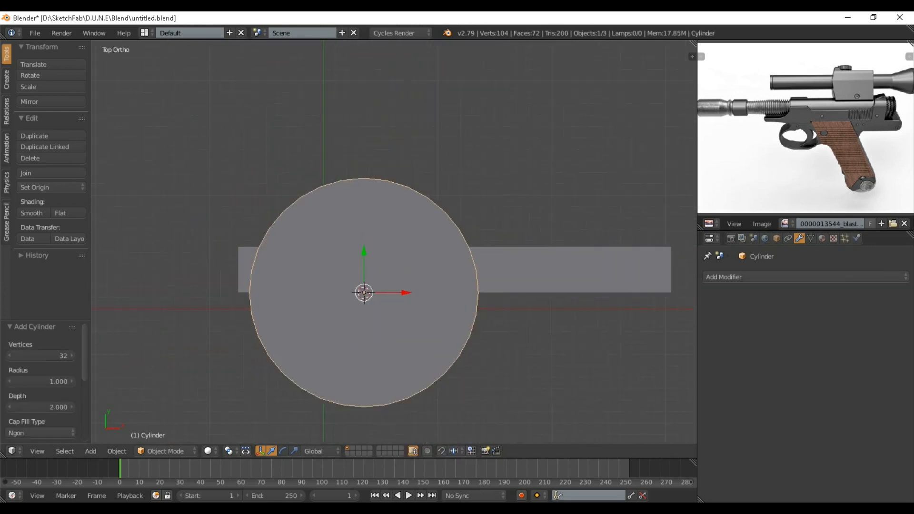
# Step: Shrink the cylinder to about the body's width and centre it over the body, moving it 0.19 along Y
pyautogui.press('s')
pyautogui.click(404, 289)
pyautogui.moveTo(406, 293); pyautogui.dragTo(496, 293)
pyautogui.moveTo(454, 253); pyautogui.dragTo(453, 231)
pyautogui.press('s')
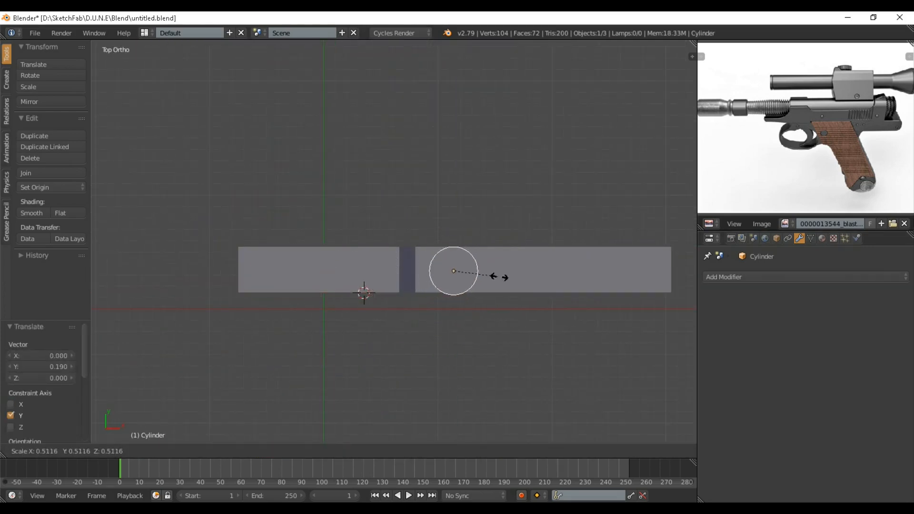
pyautogui.click(499, 276)
# Step: Rotate the cylinder 90° about Y and stretch it about 4.4 times along X in the front view
pyautogui.press('KP_1')
pyautogui.press('r')
pyautogui.press('y')
pyautogui.press('9')
pyautogui.press('0')
pyautogui.press('Return')
pyautogui.scroll(1, 476, 238)
pyautogui.press('s')
pyautogui.press('x')
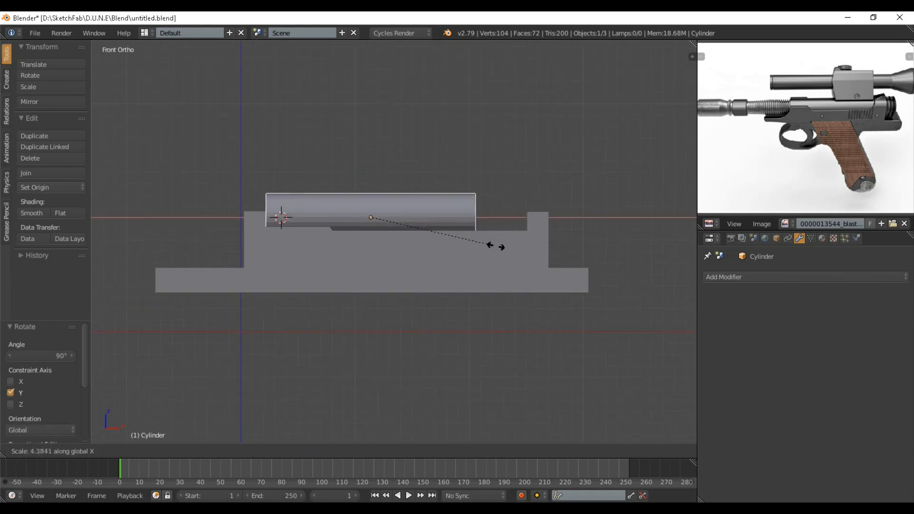
pyautogui.click(495, 246)
# Step: Move the cylinder over the body's recess and lower it by about 0.025 along Z
pyautogui.press('g')
pyautogui.click(495, 237)
pyautogui.press('g')
pyautogui.press('z')
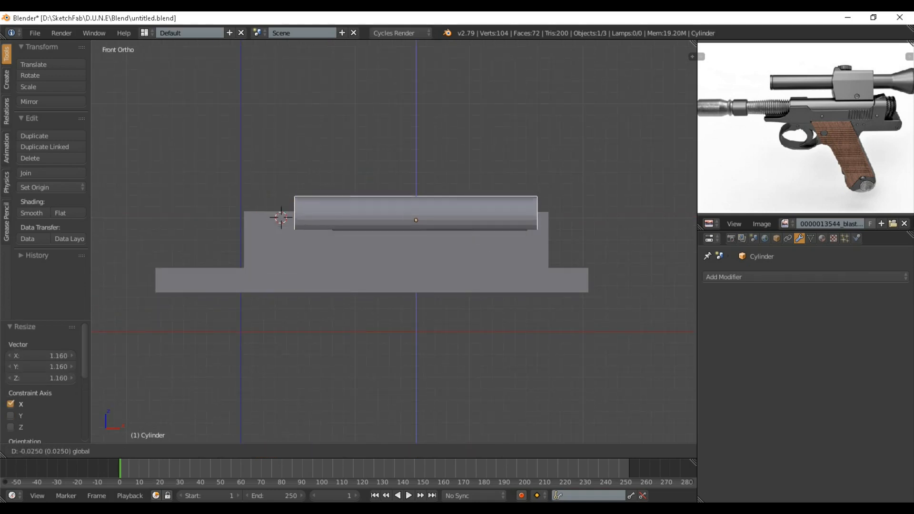
pyautogui.click(494, 238)
# Step: Lengthen the cylinder along X and shift it towards the front so it spans most of the body's raised section
pyautogui.press('s')
pyautogui.press('x')
pyautogui.click(495, 238)
pyautogui.press('g')
pyautogui.press('x')
pyautogui.click(476, 237)
pyautogui.press('s')
pyautogui.press('x')
pyautogui.click(476, 238)
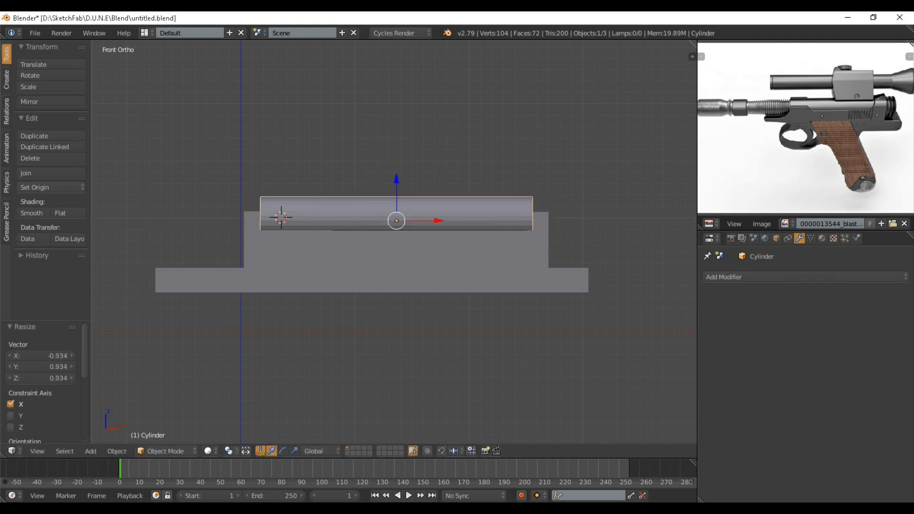
# Step: Align the cylinder's front end with the front of the raised section, adjusting its length and position along X
pyautogui.press('g')
pyautogui.press('x')
pyautogui.click(481, 226)
pyautogui.press('x')
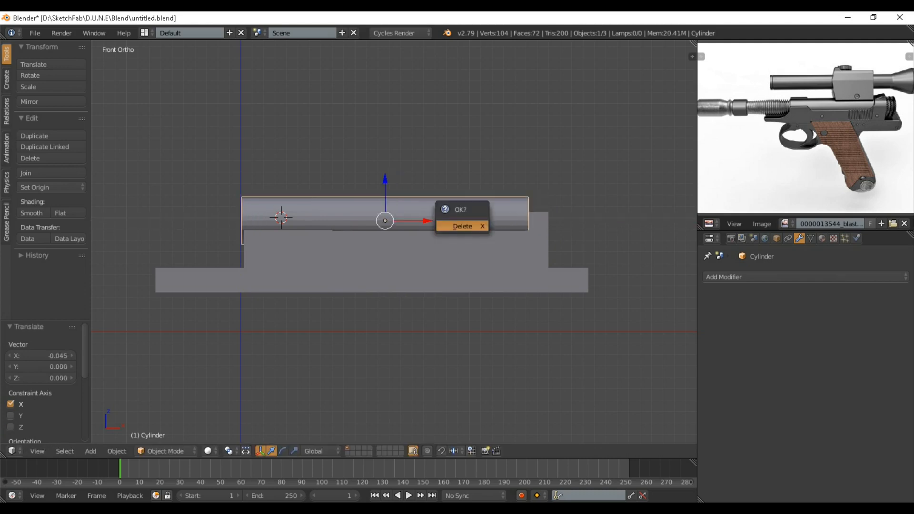
pyautogui.press('s')
pyautogui.press('x')
pyautogui.click(509, 208)
pyautogui.press('g')
pyautogui.press('x')
pyautogui.click(512, 207)
# Step: Select the body and widen it along Y by a factor of 1.147
pyautogui.rightClick(410, 289)
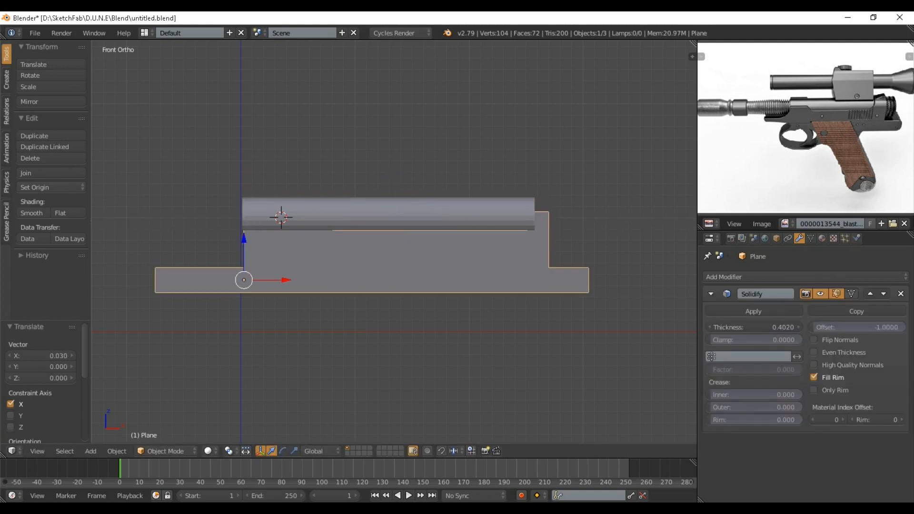
pyautogui.press('s')
pyautogui.press('y')
pyautogui.rightClick(364, 308)
pyautogui.moveTo(364, 308); pyautogui.dragTo(409, 341, button='middle')
pyautogui.press('s')
pyautogui.press('y')
pyautogui.click(421, 342)
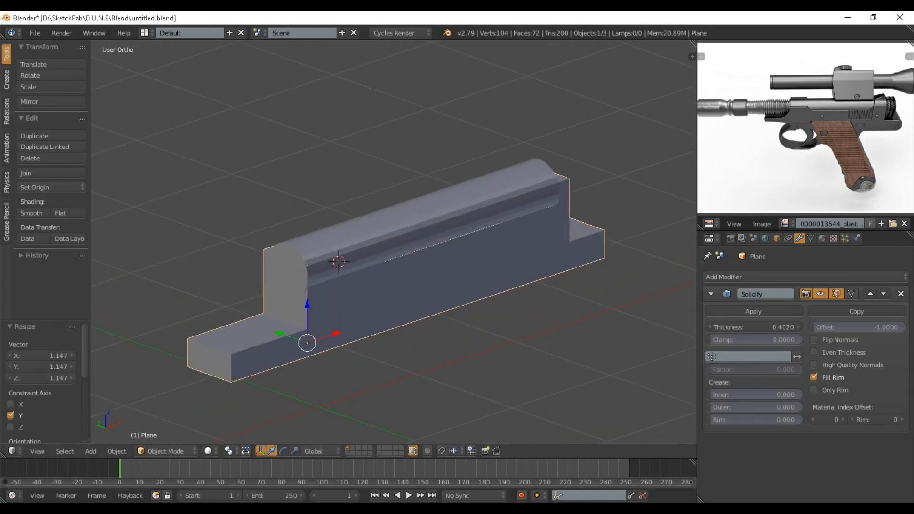
# Step: Move the body along Y to centre it under the cylinder, finishing with a 0.017 shift in the top view
pyautogui.press('g')
pyautogui.press('y')
pyautogui.click(421, 347)
pyautogui.press('KP_7')
pyautogui.press('g')
pyautogui.press('y')
pyautogui.click(421, 345)
pyautogui.press('KP_1')
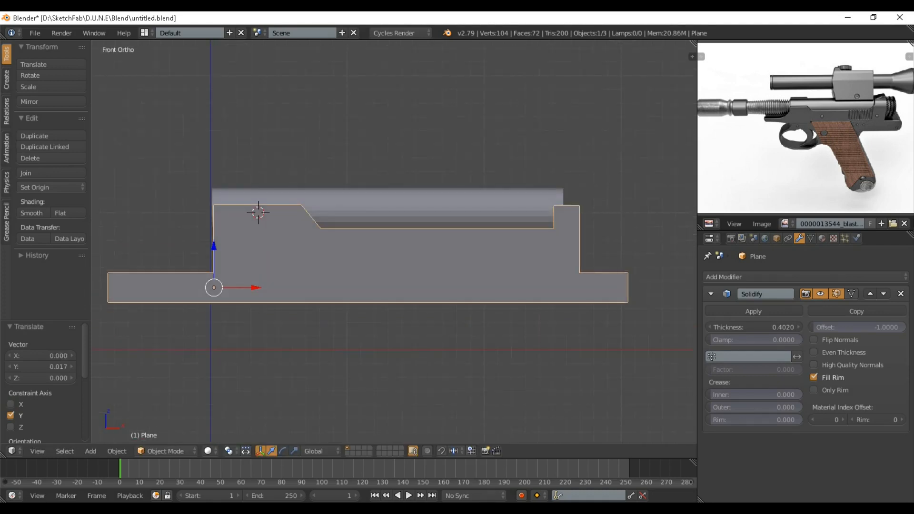
# Step: Cut a vertical edge loop just ahead of the body's rear upright and shift the recess corner vertex slightly forward along X
pyautogui.scroll(2, 421, 305)
pyautogui.moveTo(421, 286)
pyautogui.keyDown('shift'); pyautogui.mouseDown(button='middle')
pyautogui.moveTo(350, 348)
pyautogui.moveTo(414, 300)
pyautogui.mouseUp(button='middle'); pyautogui.keyUp('shift')
pyautogui.scroll(1, 350, 349)
pyautogui.press('Tab')
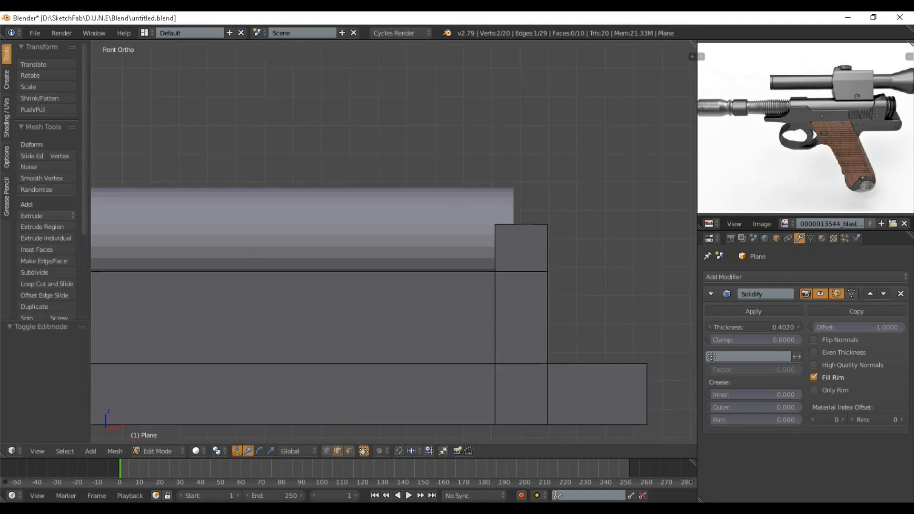
pyautogui.click(465, 295)
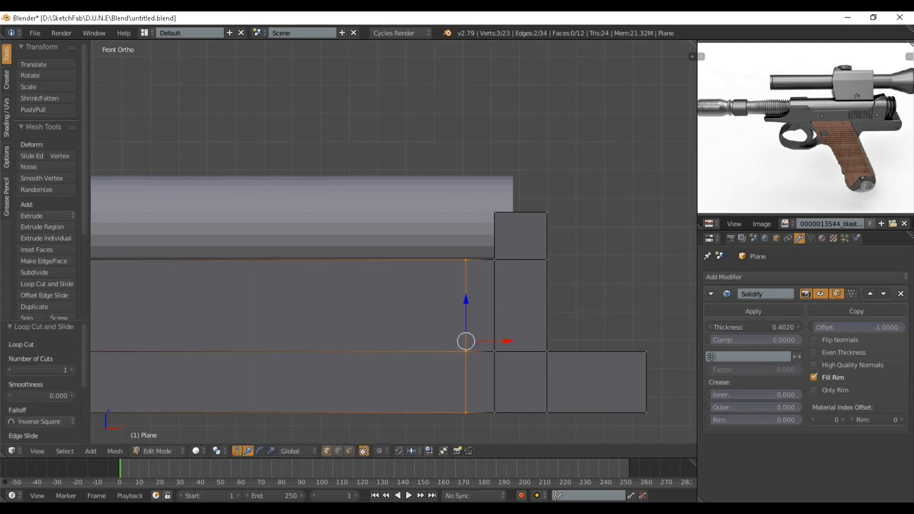
pyautogui.rightClick(494, 260)
pyautogui.press('g')
pyautogui.press('x')
pyautogui.click(488, 260)
# Step: Cut a horizontal loop through the rear upright and move its inner vertices backward along X, the new one by 0.024
pyautogui.hotkey('ctrl', 'r')
pyautogui.click(492, 238)
pyautogui.rightClick(492, 238)
pyautogui.rightClick(492, 235)
pyautogui.press('g')
pyautogui.press('x')
pyautogui.click(498, 236)
pyautogui.rightClick(495, 212)
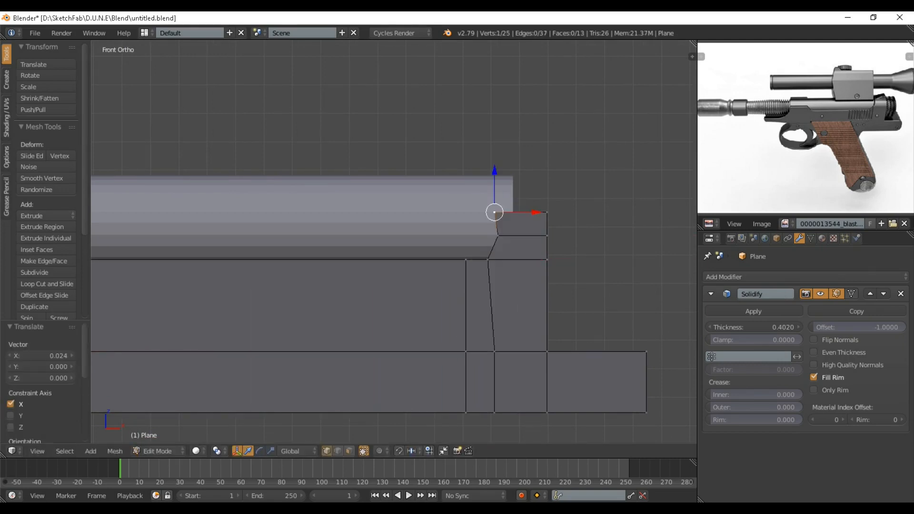
pyautogui.click(500, 212)
# Step: Add a second vertical loop cut near the rear upright and adjust the recess vertices, raising the corner about 0.018 along Z
pyautogui.rightClick(465, 260)
pyautogui.press('g')
pyautogui.press('x')
pyautogui.click(476, 305)
pyautogui.rightClick(475, 305)
pyautogui.rightClick(487, 260)
pyautogui.moveTo(487, 220); pyautogui.dragTo(488, 215)
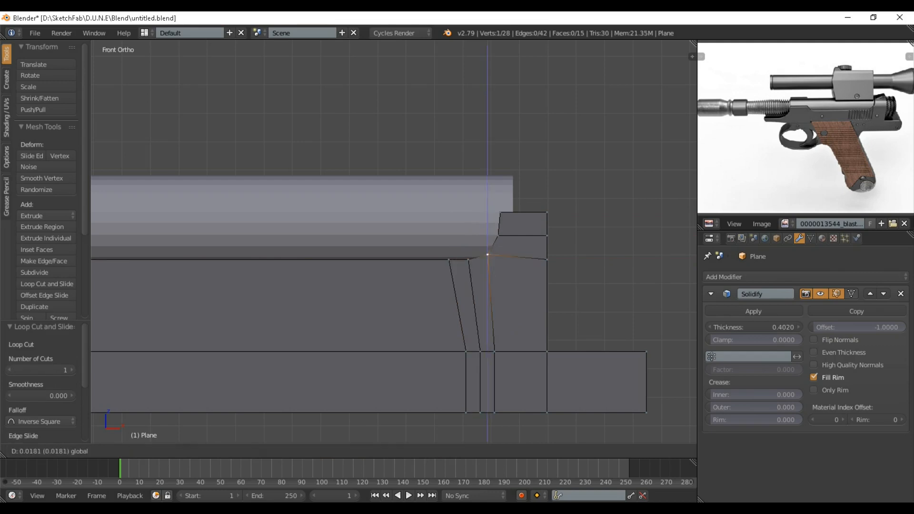
# Step: Examine the reshaped rear corner of the recess against the cylinder outside Edit Mode
pyautogui.scroll(-1, 488, 215)
pyautogui.keyDown('shift'); pyautogui.moveTo(476, 229); pyautogui.dragTo(382, 317, button='middle'); pyautogui.keyUp('shift')
pyautogui.scroll(-3, 476, 234)
pyautogui.scroll(3, 475, 228)
pyautogui.press('Tab')
pyautogui.scroll(-2, 475, 228)
pyautogui.scroll(1, 392, 275)
# Step: Raise the rear upright's top edge about 0.15 along Z in Edit Mode, and select the cylinder in Object Mode
pyautogui.press('Tab')
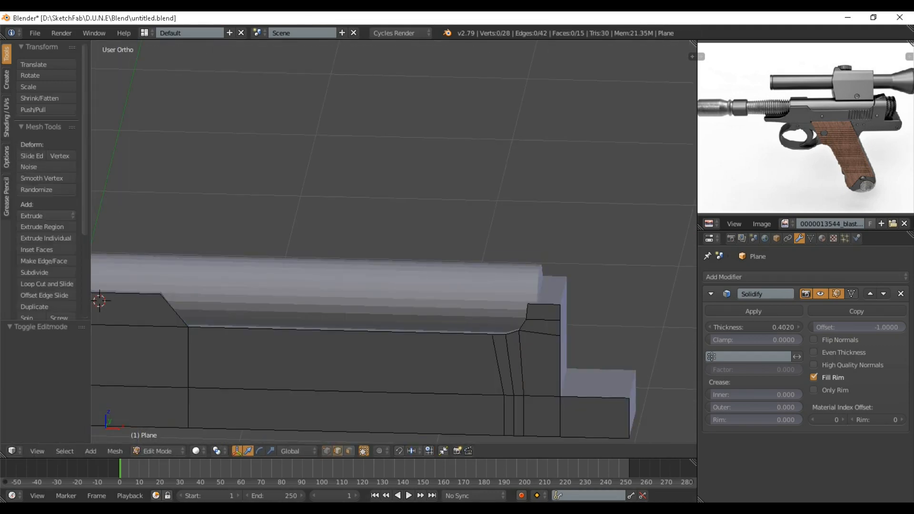
pyautogui.press('KP_1')
pyautogui.press('g')
pyautogui.press('z')
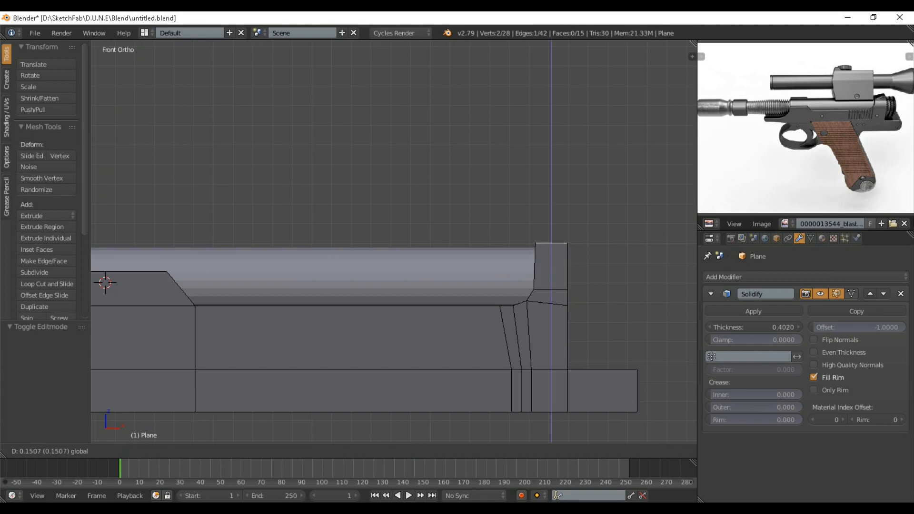
pyautogui.click(476, 262)
pyautogui.press('Tab')
pyautogui.scroll(-3, 456, 261)
pyautogui.rightClick(447, 261)
pyautogui.press('s')
pyautogui.press('x')
pyautogui.rightClick(470, 267)
pyautogui.scroll(-2, 470, 267)
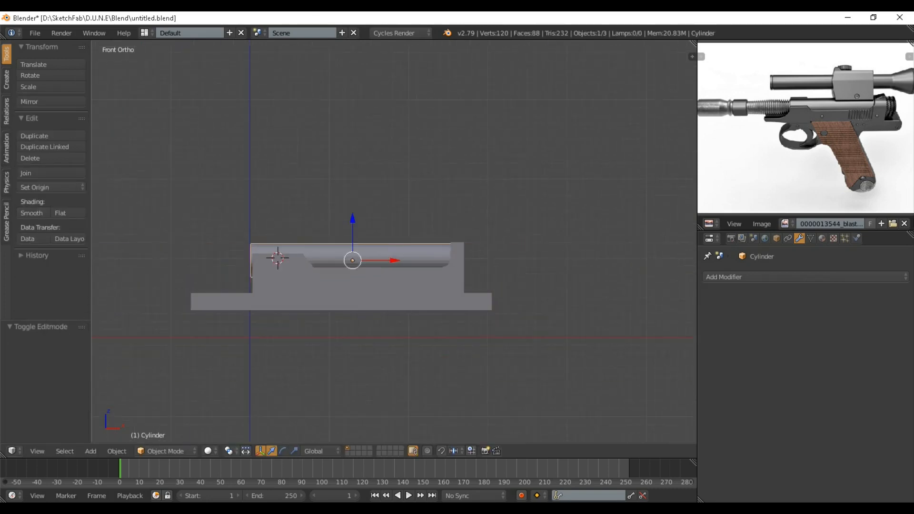
# Step: Save the blend file over the existing version
pyautogui.scroll(1, 315, 308)
pyautogui.scroll(1, 359, 287)
pyautogui.keyDown('shift'); pyautogui.moveTo(315, 308); pyautogui.dragTo(393, 330, button='middle'); pyautogui.keyUp('shift')
pyautogui.hotkey('ctrl', 's')
pyautogui.press('Return')
pyautogui.scroll(2, 393, 330)
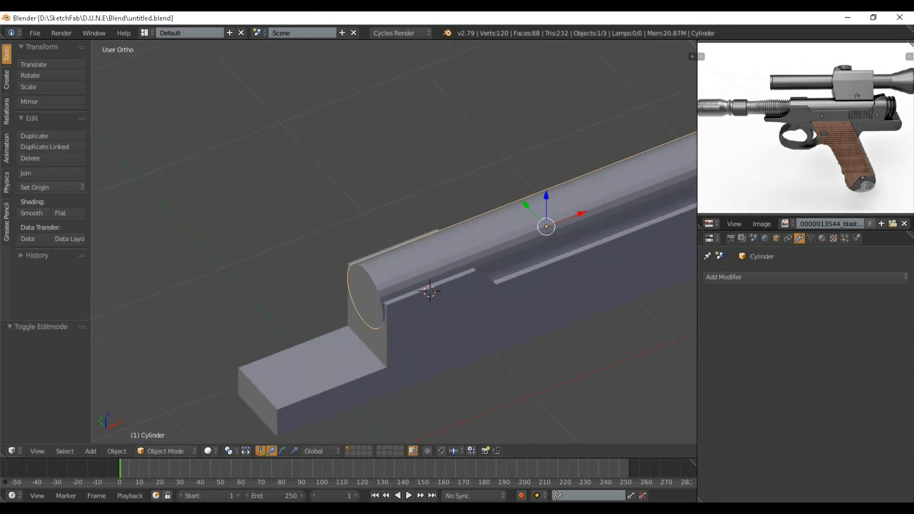
# Step: Duplicate the cylinder, move the copy in front of the raised section along X, and flatten it to 0.068 of its length
pyautogui.hotkey('shift', 'd')
pyautogui.rightClick(394, 330)
pyautogui.press('g')
pyautogui.press('x')
pyautogui.click(123, 405)
pyautogui.scroll(-1, 124, 404)
pyautogui.keyDown('shift'); pyautogui.moveTo(123, 405); pyautogui.dragTo(169, 373, button='middle'); pyautogui.keyUp('shift')
pyautogui.press('s')
pyautogui.press('x')
pyautogui.click(322, 291)
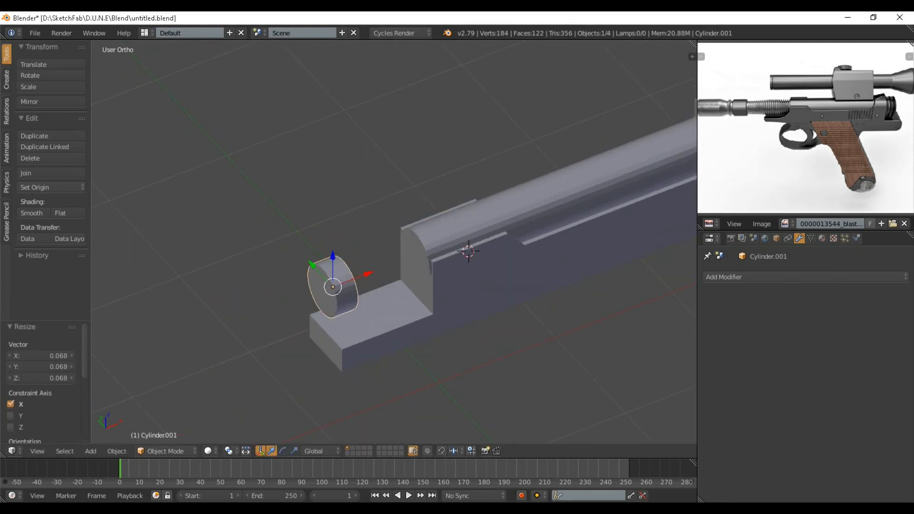
# Step: Thin the short cylinder into a disc along X, scale it uniformly by 0.777, and save the file
pyautogui.scroll(1, 352, 288)
pyautogui.press('s')
pyautogui.press('x')
pyautogui.click(351, 288)
pyautogui.press('s')
pyautogui.doubleClick(382, 262)
pyautogui.hotkey('ctrl', 's')
pyautogui.press('Return')
# Step: Duplicate the long cylinder, move the copy forward along X, and scale it uniformly by 0.677 as the barrel
pyautogui.rightClick(442, 245)
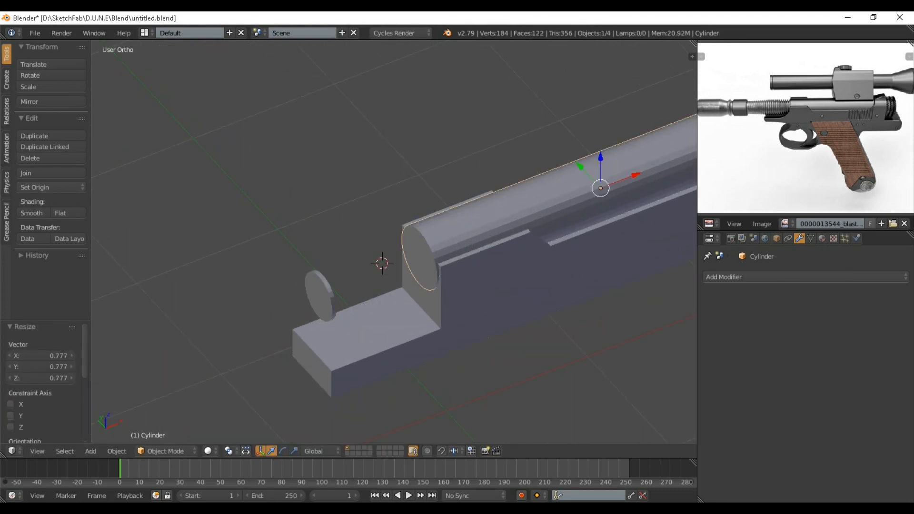
pyautogui.hotkey('shift', 'd')
pyautogui.rightClick(442, 245)
pyautogui.press('g')
pyautogui.press('x')
pyautogui.click(586, 264)
pyautogui.press('s')
pyautogui.click(504, 274)
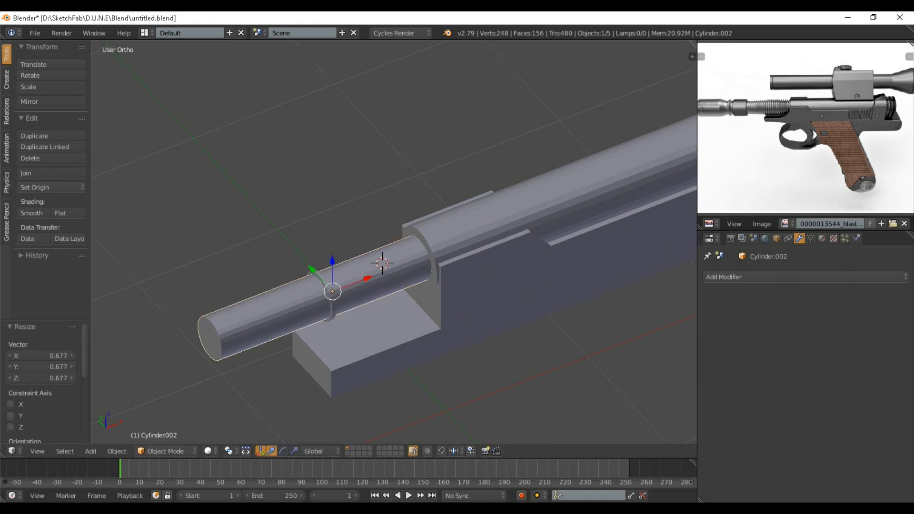
# Step: Shorten the barrel cylinder along X and move it 0.292 along X to fit between the disc and the body
pyautogui.moveTo(504, 273); pyautogui.dragTo(409, 267, button='middle')
pyautogui.press('s')
pyautogui.press('x')
pyautogui.click(318, 253)
pyautogui.press('g')
pyautogui.press('x')
pyautogui.click(365, 252)
pyautogui.press('KP_1')
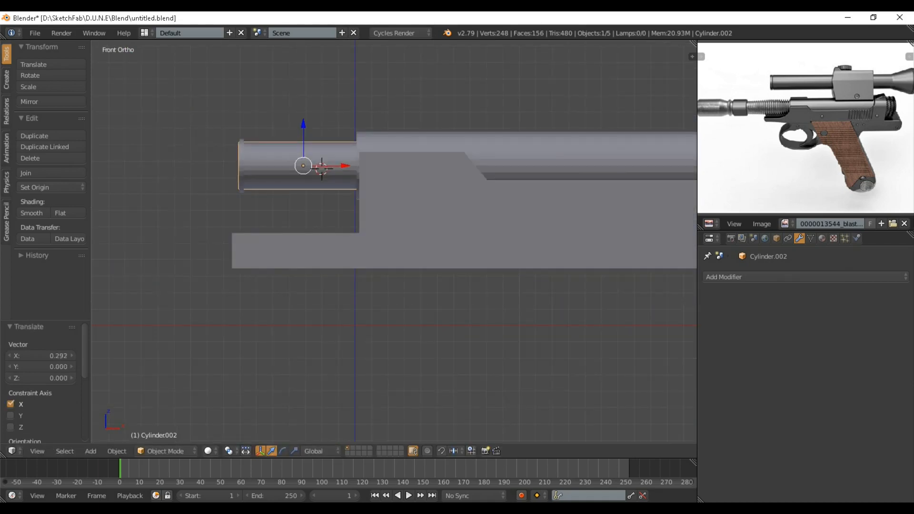
# Step: Lengthen the barrel cylinder to 1.780 along X and move it about 0.289 forward so its rear end still meets the body
pyautogui.press('s')
pyautogui.press('x')
pyautogui.click(416, 223)
pyautogui.press('g')
pyautogui.press('x')
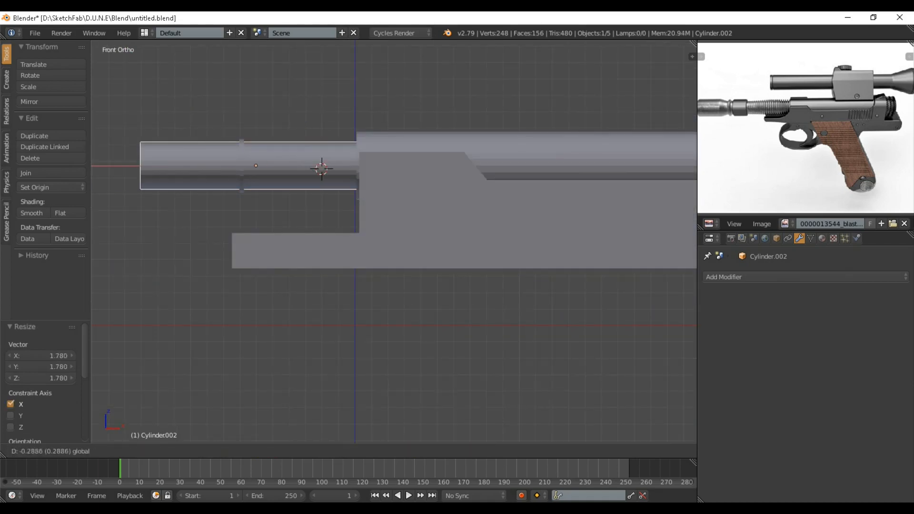
pyautogui.click(370, 222)
# Step: Resize the disc around the barrel, thin it to 0.716 along X, and move it to the barrel's front end
pyautogui.scroll(-3, 370, 221)
pyautogui.scroll(3, 370, 222)
pyautogui.keyDown('shift'); pyautogui.moveTo(370, 222); pyautogui.dragTo(480, 284, button='middle'); pyautogui.keyUp('shift')
pyautogui.rightClick(353, 241)
pyautogui.press('s')
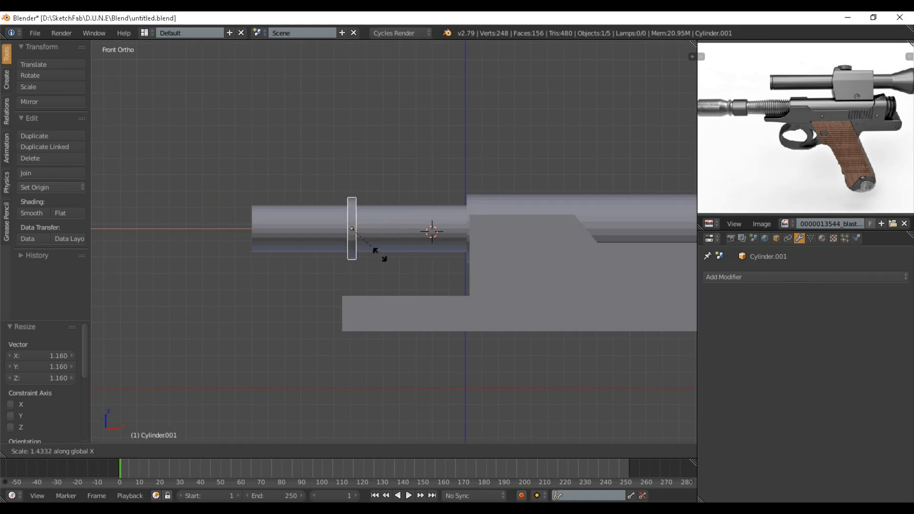
pyautogui.click(374, 250)
pyautogui.press('g')
pyautogui.press('x')
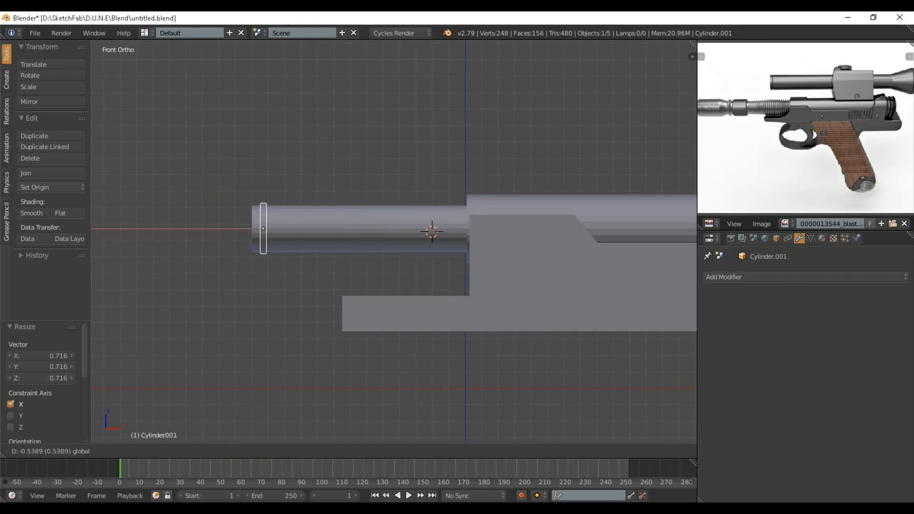
pyautogui.click(282, 250)
# Step: Give the disc a new material and add an Array modifier to it
pyautogui.click(822, 238)
pyautogui.click(790, 314)
pyautogui.click(799, 238)
pyautogui.click(752, 277)
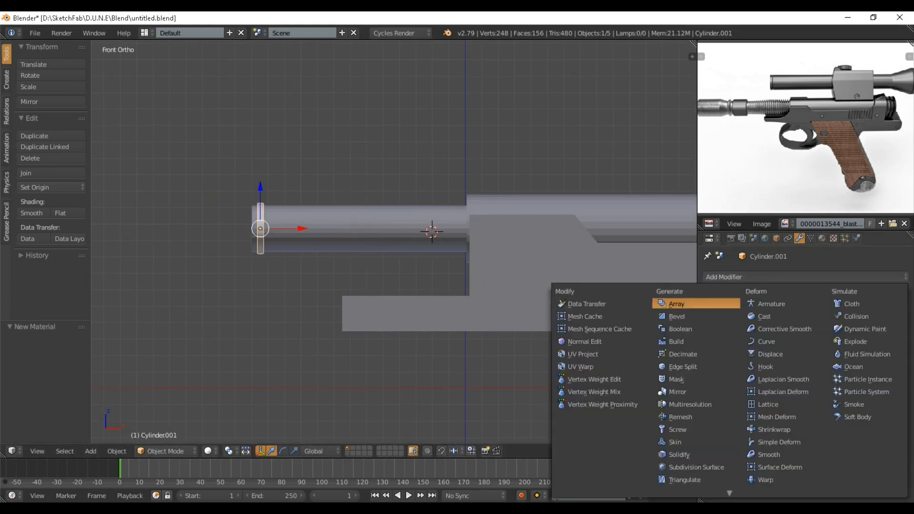
pyautogui.click(683, 304)
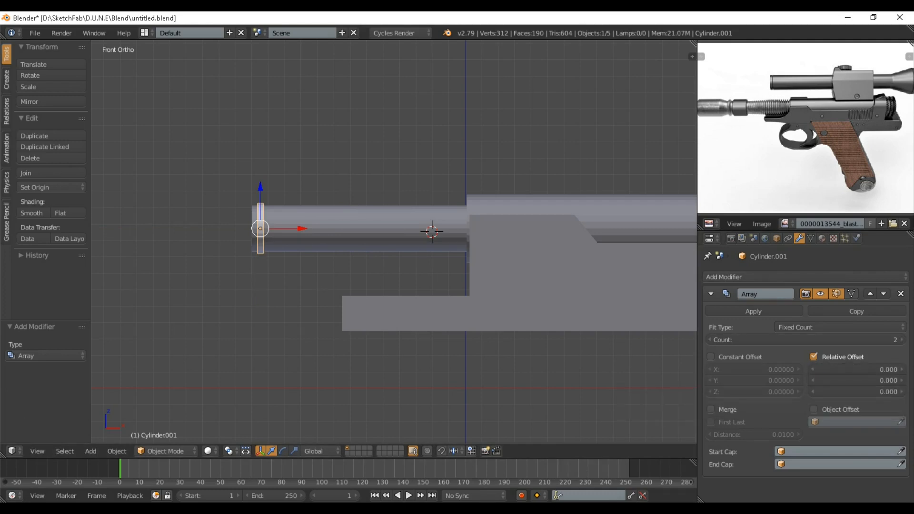
# Step: Set the array's relative offset to 0 in X and 1.700 in Z with a count of 22, and save the file
pyautogui.write('6')
pyautogui.press('Return')
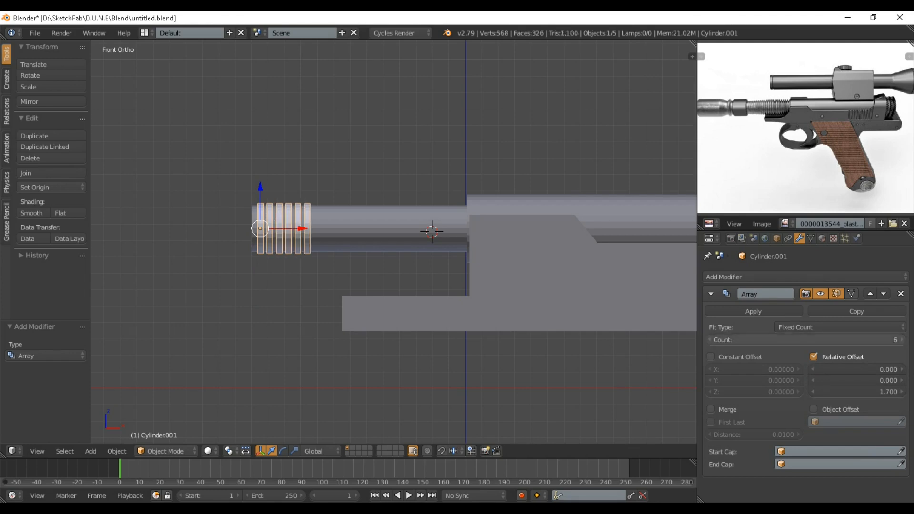
pyautogui.press('Return')
pyautogui.press('Return')
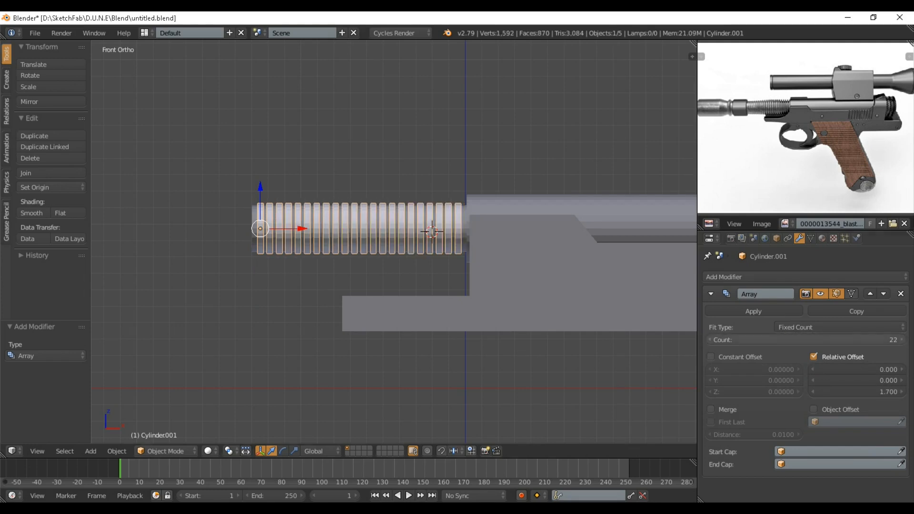
pyautogui.scroll(1, 394, 241)
pyautogui.moveTo(393, 239); pyautogui.dragTo(441, 254, button='middle')
pyautogui.hotkey('ctrl', 's')
pyautogui.press('Return')
# Step: Cut another horizontal loop through the body and a vertical loop across the front lower bar close to the raised section
pyautogui.press('Tab')
pyautogui.press('Tab')
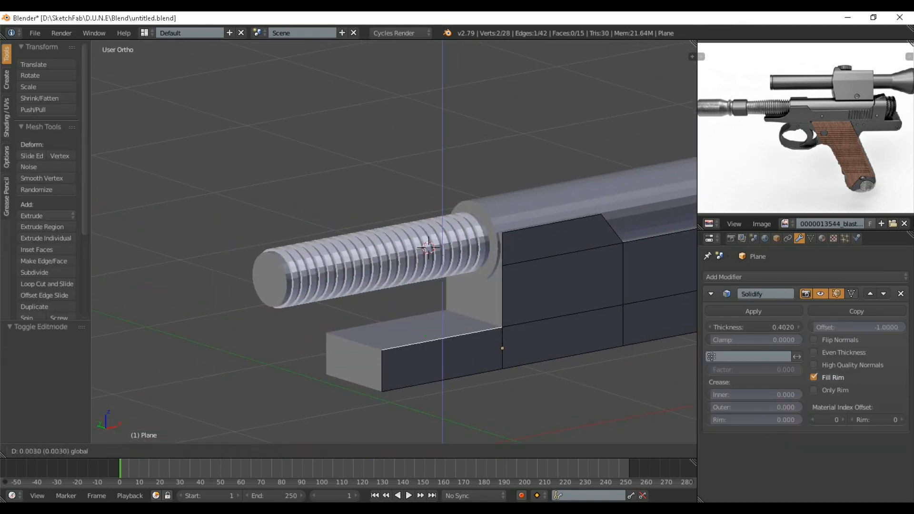
pyautogui.press('KP_1')
pyautogui.click(431, 270)
pyautogui.rightClick(431, 269)
pyautogui.hotkey('ctrl', 'r')
pyautogui.click(380, 291)
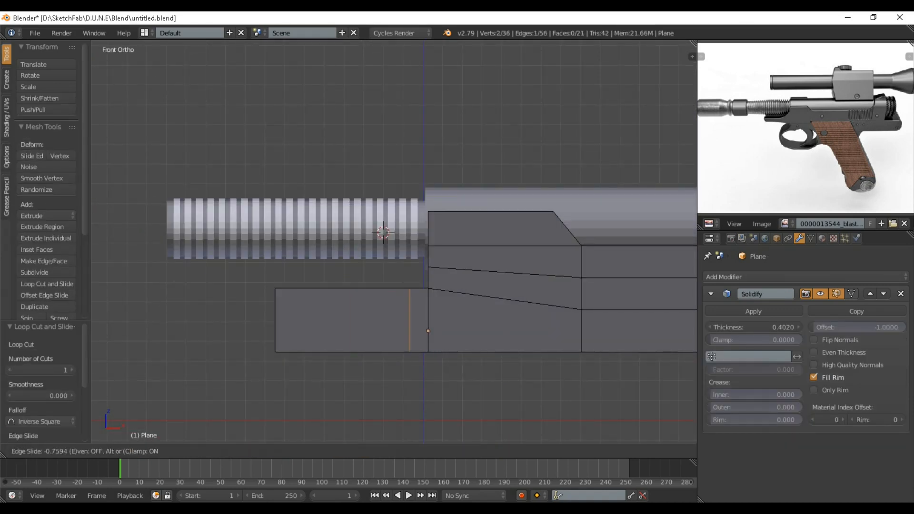
# Step: Move the vertices at the inner corner between the front lower bar and the raised section to form a sloped transition
pyautogui.hotkey('ctrl', 'Tab')
pyautogui.press('1')
pyautogui.rightClick(428, 288)
pyautogui.moveTo(467, 288); pyautogui.dragTo(452, 289)
pyautogui.moveTo(413, 249); pyautogui.dragTo(428, 222)
pyautogui.rightClick(391, 289)
pyautogui.rightClick(428, 267)
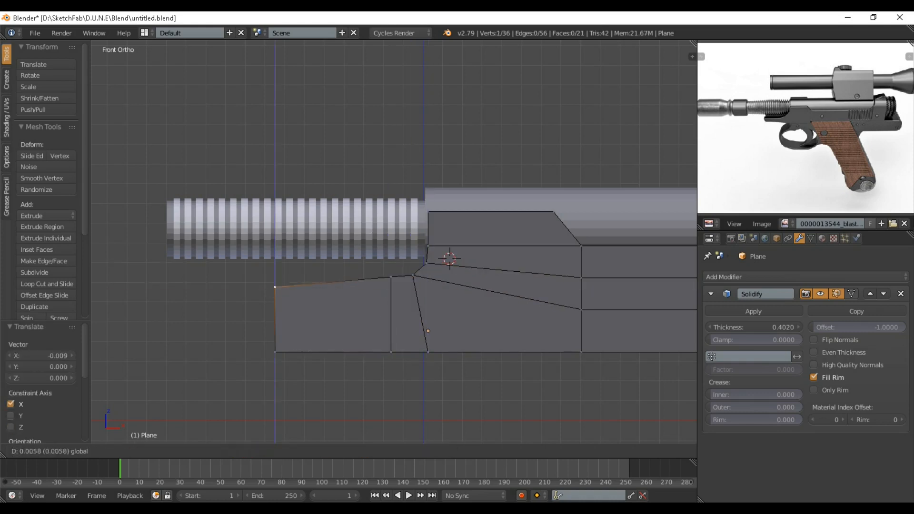
# Step: Raise the top vertices of the front lower bar along Z until its upper edge sits just beneath the ribbed barrel
pyautogui.moveTo(275, 247); pyautogui.dragTo(275, 236)
pyautogui.rightClick(391, 277)
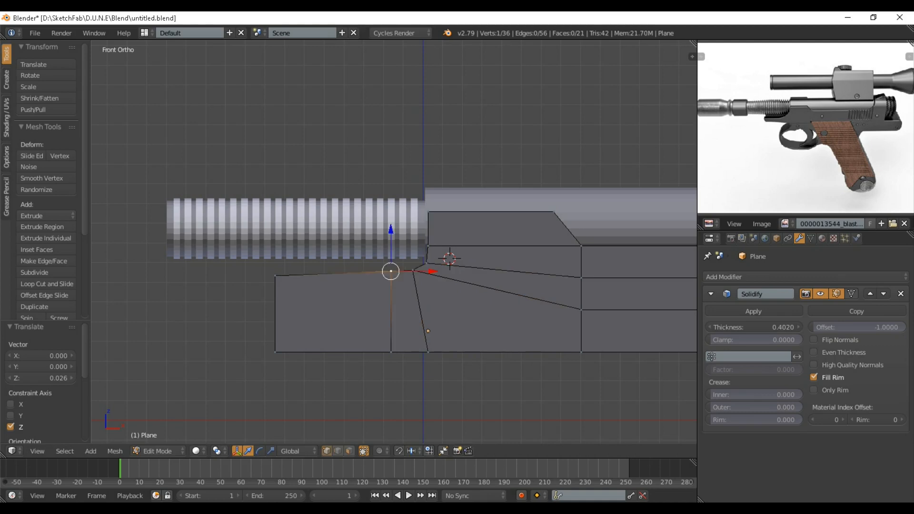
pyautogui.moveTo(391, 231); pyautogui.dragTo(391, 232)
pyautogui.rightClick(275, 275)
pyautogui.moveTo(275, 236); pyautogui.dragTo(275, 229)
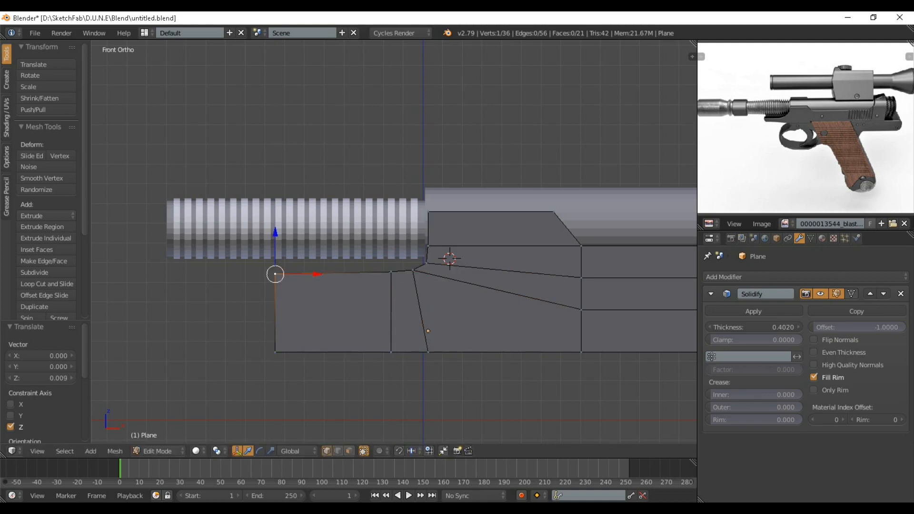
pyautogui.moveTo(387, 223); pyautogui.dragTo(386, 214)
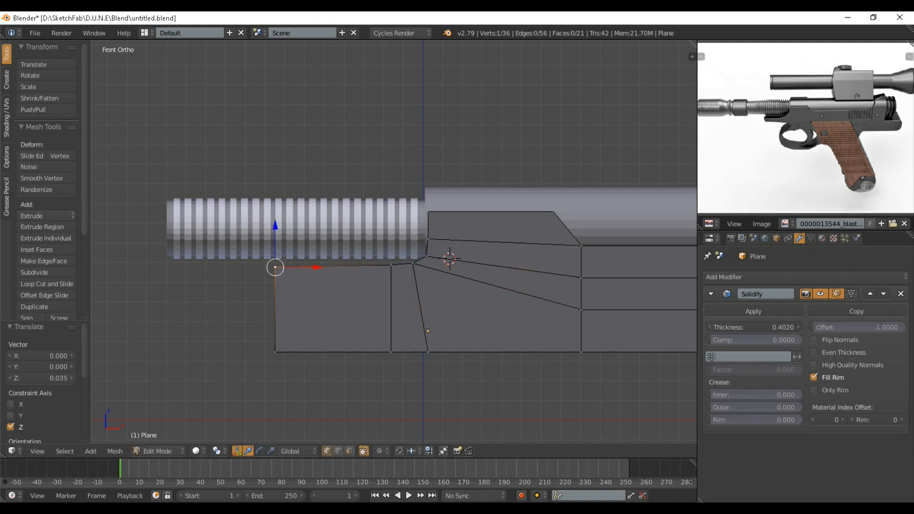
pyautogui.moveTo(275, 227); pyautogui.dragTo(275, 223)
pyautogui.rightClick(390, 265)
pyautogui.moveTo(391, 225)
pyautogui.mouseDown()
pyautogui.moveTo(426, 213)
pyautogui.moveTo(390, 224)
pyautogui.mouseUp()
pyautogui.rightClick(413, 263)
pyautogui.rightClick(427, 257)
# Step: Raise the body's bottom edges and the rear ledge's top edges 0.111 along Z, and save the file
pyautogui.scroll(-5, 361, 242)
pyautogui.scroll(2, 624, 237)
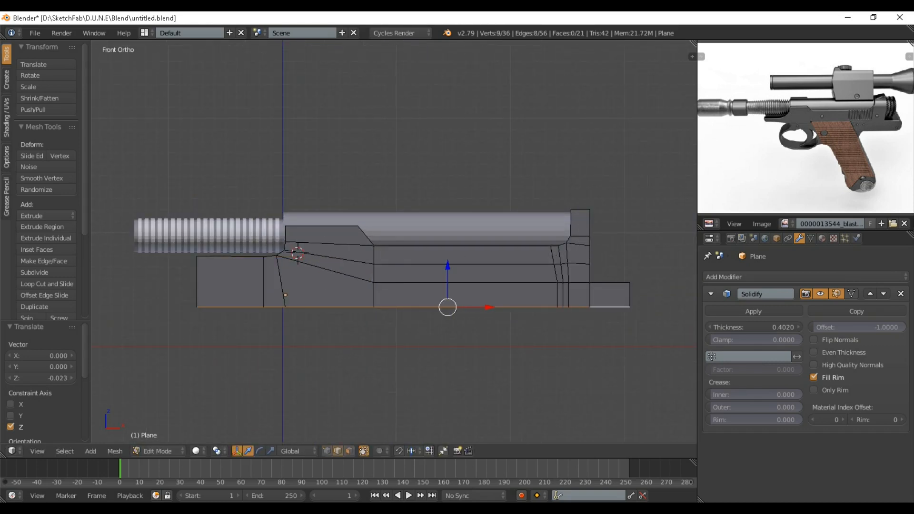
pyautogui.scroll(2, 525, 286)
pyautogui.moveTo(525, 286); pyautogui.dragTo(525, 269)
pyautogui.scroll(-3, 524, 269)
pyautogui.keyDown('shift'); pyautogui.moveTo(524, 269); pyautogui.dragTo(518, 284, button='middle'); pyautogui.keyUp('shift')
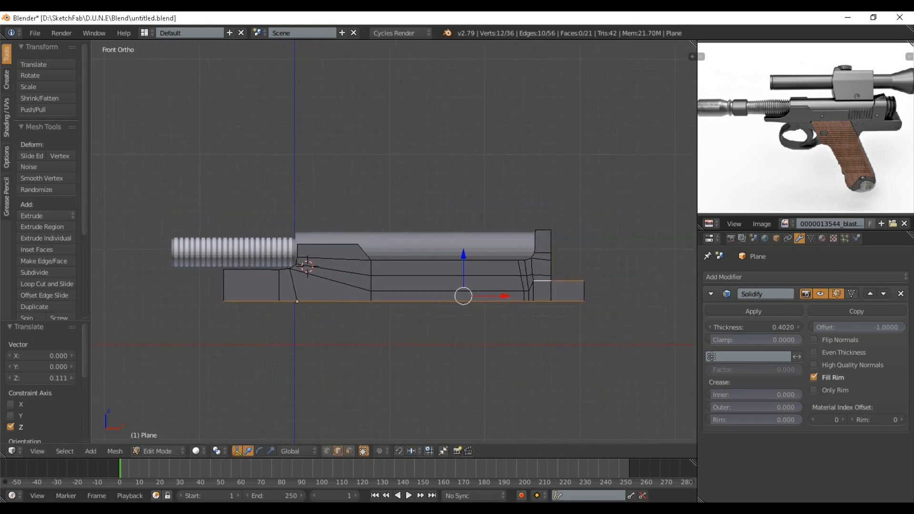
pyautogui.scroll(1, 518, 284)
pyautogui.press('Tab')
pyautogui.moveTo(305, 271); pyautogui.dragTo(361, 304, button='middle')
pyautogui.hotkey('ctrl', 's')
pyautogui.click(360, 303)
pyautogui.press('KP_1')
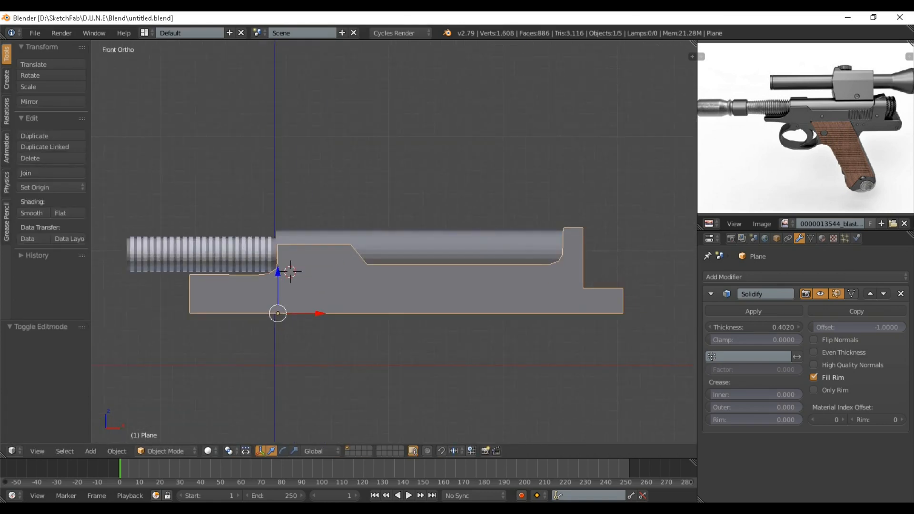
# Step: Add a plane at the body's underside below the raised section and rotate it 90 degrees around X
pyautogui.keyDown('shift'); pyautogui.moveTo(296, 326); pyautogui.dragTo(355, 276, button='middle'); pyautogui.keyUp('shift')
pyautogui.click(355, 276)
pyautogui.hotkey('shift', 'a')
pyautogui.moveTo(355, 276)
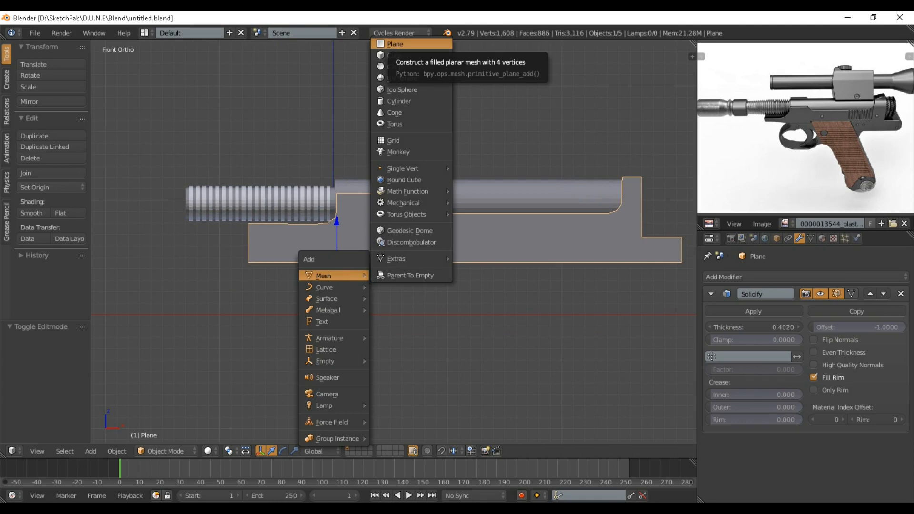
pyautogui.click(394, 44)
pyautogui.press('r')
pyautogui.press('x')
pyautogui.press('9')
pyautogui.press('0')
pyautogui.press('Return')
# Step: Narrow the plane to 0.281 along X and move it down along Z
pyautogui.press('s')
pyautogui.press('x')
pyautogui.click(421, 271)
pyautogui.press('g')
pyautogui.press('z')
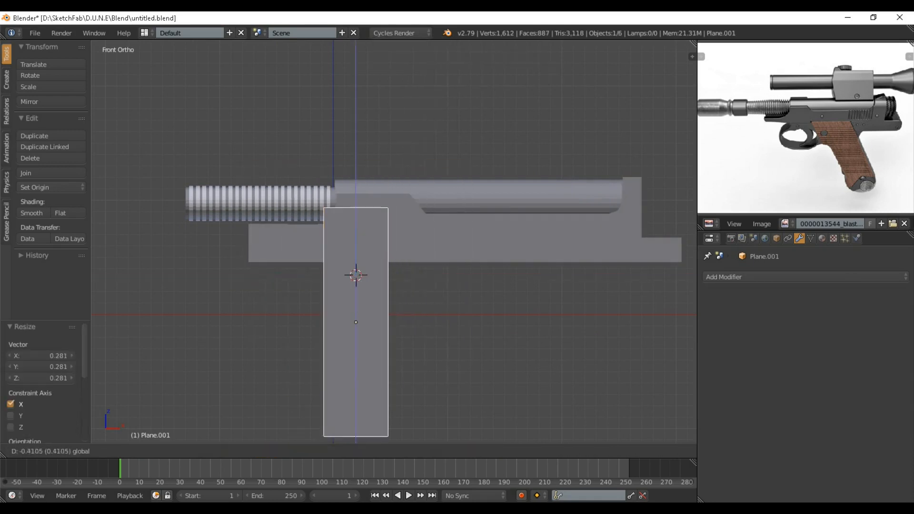
pyautogui.click(421, 318)
# Step: Narrow the plane further along X, shift it forward, and shorten it to 0.661 along Z
pyautogui.press('s')
pyautogui.press('x')
pyautogui.click(376, 328)
pyautogui.press('g')
pyautogui.press('x')
pyautogui.click(346, 370)
pyautogui.press('s')
pyautogui.press('z')
pyautogui.click(339, 357)
# Step: Widen the plane along X and move it back along X beneath the raised section
pyautogui.press('s')
pyautogui.press('x')
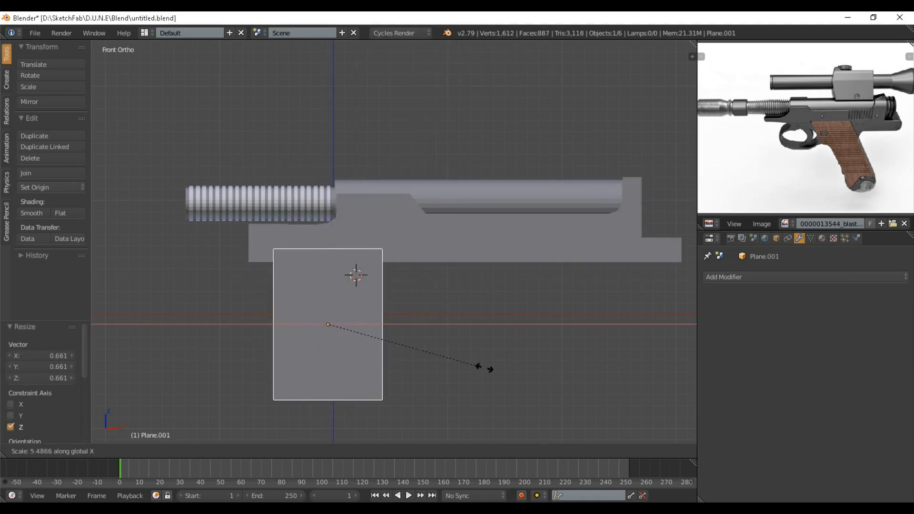
pyautogui.click(569, 384)
pyautogui.press('g')
pyautogui.press('x')
pyautogui.click(464, 336)
# Step: Scale the plane down uniformly, ending with a factor of 0.849, and align its top edge with the body's underside along Z
pyautogui.press('s')
pyautogui.click(441, 335)
pyautogui.press('g')
pyautogui.press('z')
pyautogui.press('s')
pyautogui.press('Return')
pyautogui.press('g')
pyautogui.press('z')
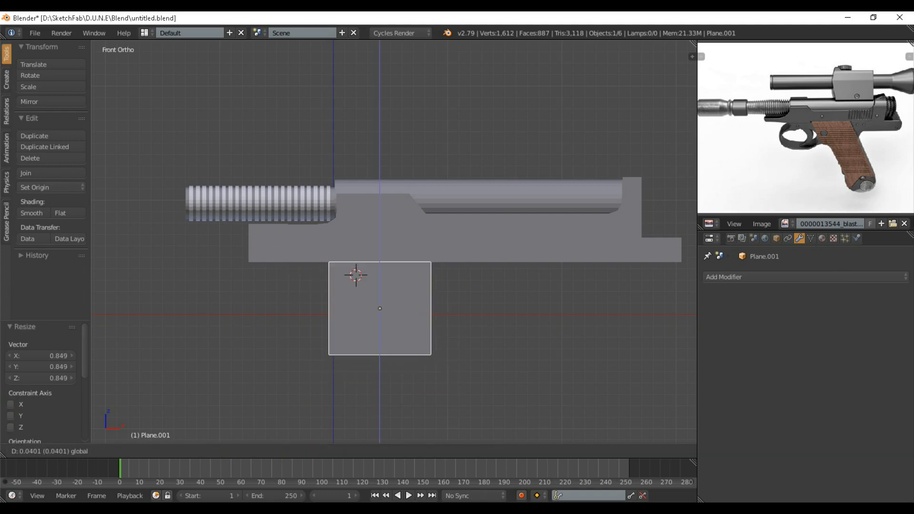
pyautogui.press('Return')
# Step: Inset the plane's face and delete the inner face to leave a square trigger guard frame
pyautogui.scroll(1, 457, 324)
pyautogui.press('Tab')
pyautogui.press('i')
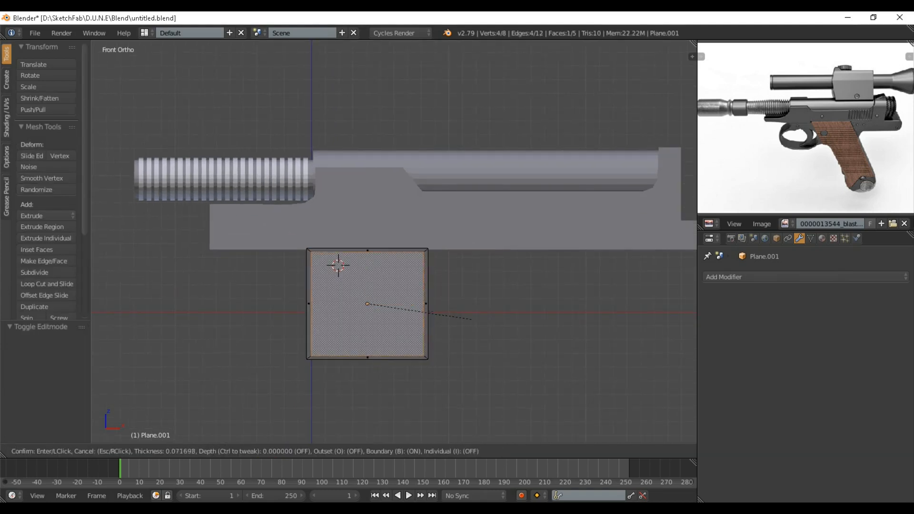
pyautogui.click(454, 316)
pyautogui.press('x')
pyautogui.click(454, 303)
pyautogui.press('Tab')
# Step: Add another plane just behind the trigger guard frame and rotate it 90 degrees around X
pyautogui.click(430, 293)
pyautogui.hotkey('shift', 'a')
pyautogui.click(469, 62)
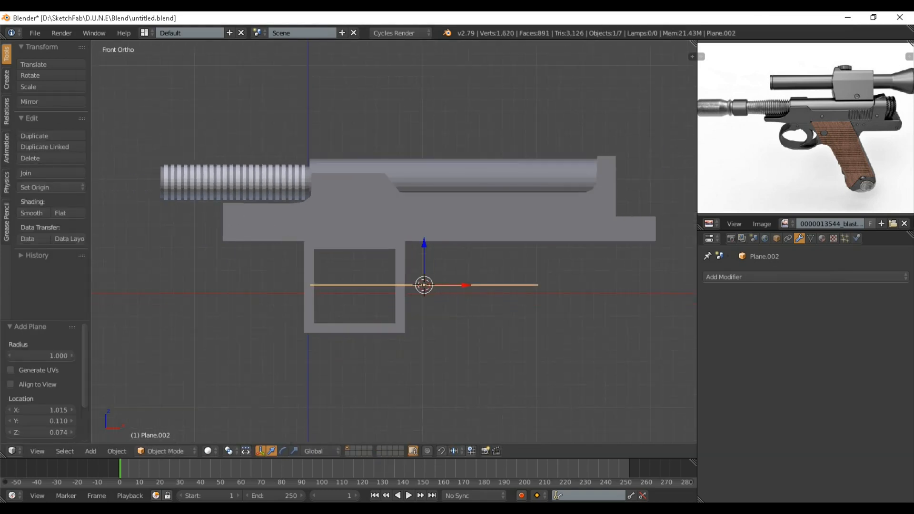
pyautogui.press('r')
pyautogui.press('x')
pyautogui.press('9')
pyautogui.press('0')
pyautogui.press('Return')
# Step: Narrow the new plane along X and move it 0.521 down along Z as the grip
pyautogui.press('s')
pyautogui.press('x')
pyautogui.click(497, 293)
pyautogui.press('g')
pyautogui.press('z')
pyautogui.click(498, 353)
# Step: Position the grip plane along X behind the trigger guard and narrow it to 0.980 along X
pyautogui.scroll(-2, 498, 353)
pyautogui.press('g')
pyautogui.press('x')
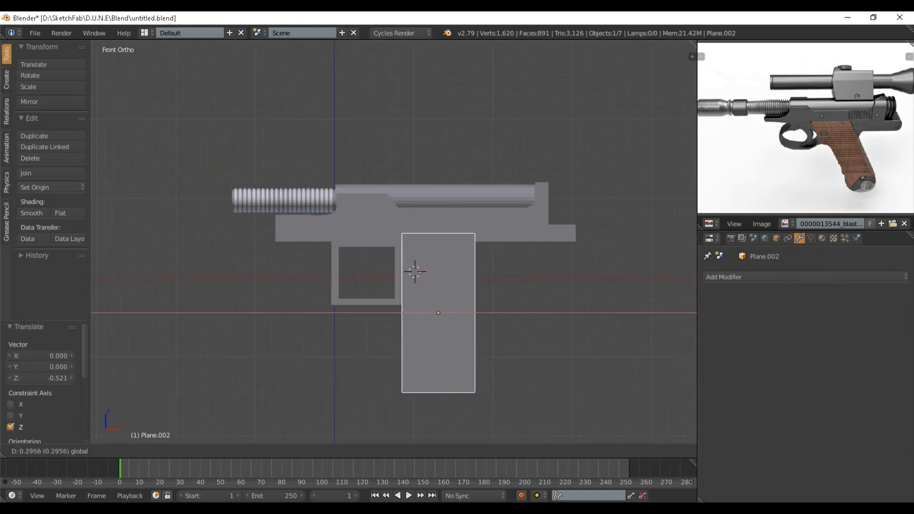
pyautogui.click(578, 306)
pyautogui.press('s')
pyautogui.press('x')
pyautogui.click(574, 306)
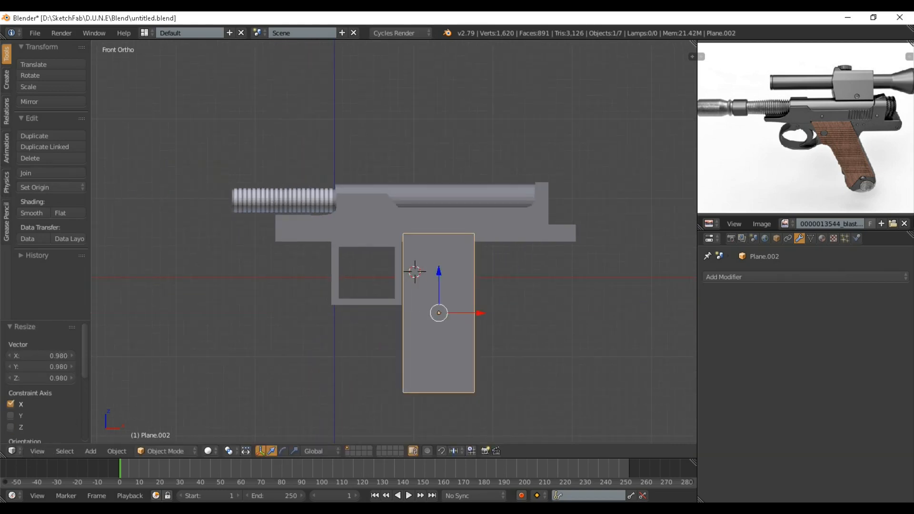
pyautogui.press('g')
pyautogui.press('x')
pyautogui.click(589, 306)
# Step: Cut a horizontal loop across the upper part of the grip and extrude its upper front edge along X toward the trigger guard
pyautogui.press('Tab')
pyautogui.scroll(2, 589, 306)
pyautogui.hotkey('ctrl', 'r')
pyautogui.press('Return')
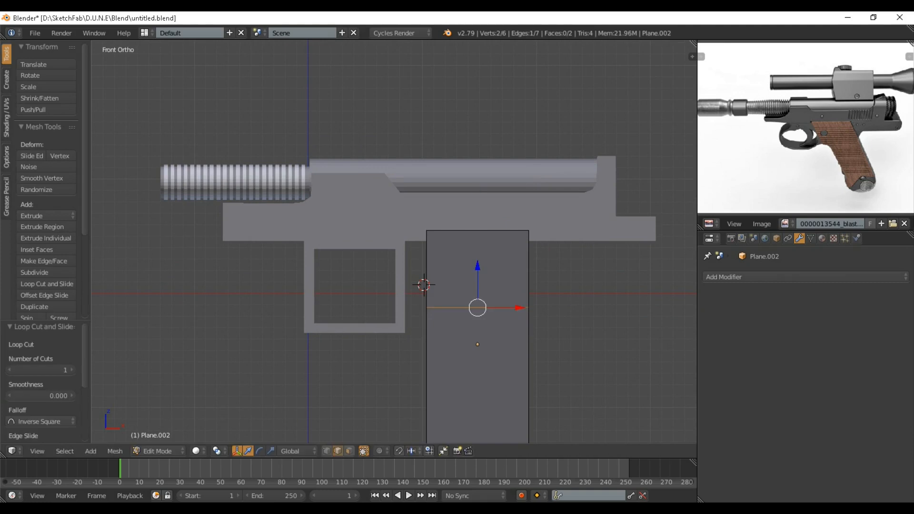
pyautogui.press('x')
pyautogui.click(408, 269)
pyautogui.press('Tab')
# Step: Extrude the grip's bottom edge downward along Z and narrow the new edge along X into a taper
pyautogui.scroll(-1, 408, 270)
pyautogui.keyDown('shift'); pyautogui.moveTo(457, 362); pyautogui.dragTo(462, 217, button='middle'); pyautogui.keyUp('shift')
pyautogui.press('Tab')
pyautogui.rightClick(468, 277)
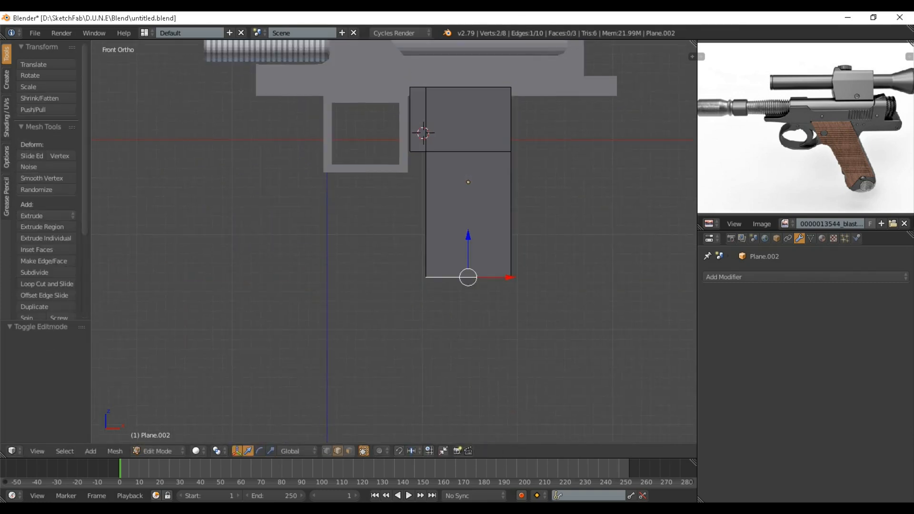
pyautogui.press('e')
pyautogui.press('z')
pyautogui.click(534, 329)
pyautogui.press('s')
pyautogui.press('x')
pyautogui.click(512, 329)
# Step: Cut a horizontal loop through the middle of the grip's tapered end and widen it to 1.151 along X
pyautogui.hotkey('ctrl', 'r')
pyautogui.doubleClick(513, 309)
pyautogui.press('s')
pyautogui.press('x')
pyautogui.click(521, 306)
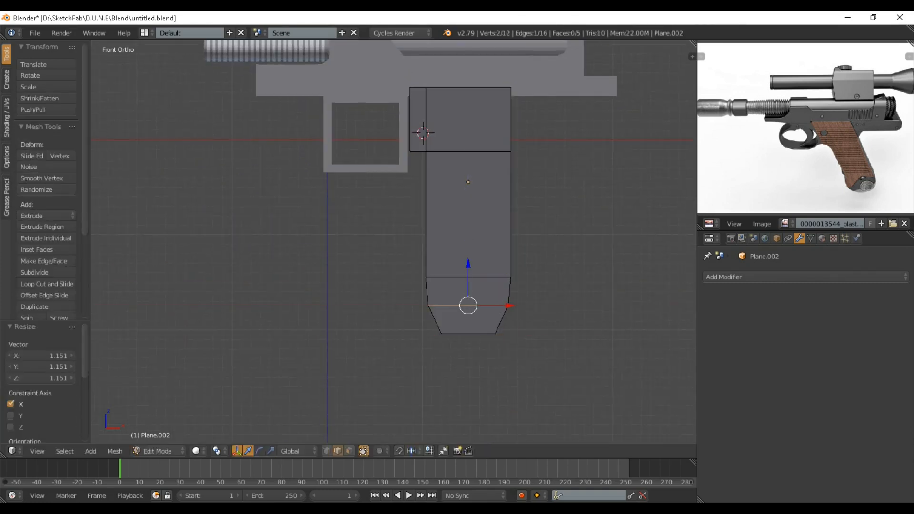
# Step: Narrow the loop in the grip's tapered end along X and extrude the bottom edge 0.132 downward into a narrower tip
pyautogui.press('s')
pyautogui.press('x')
pyautogui.click(520, 306)
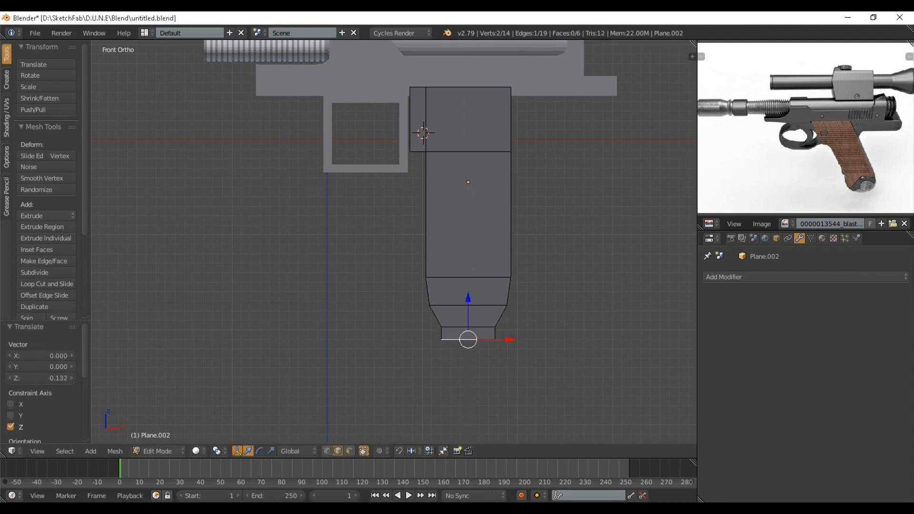
pyautogui.click(519, 329)
# Step: Rotate the grip -12.3° about Y and move it along Z and X into place behind the trigger guard
pyautogui.press('Tab')
pyautogui.scroll(-2, 519, 304)
pyautogui.press('r')
pyautogui.press('y')
pyautogui.click(538, 257)
pyautogui.press('g')
pyautogui.press('z')
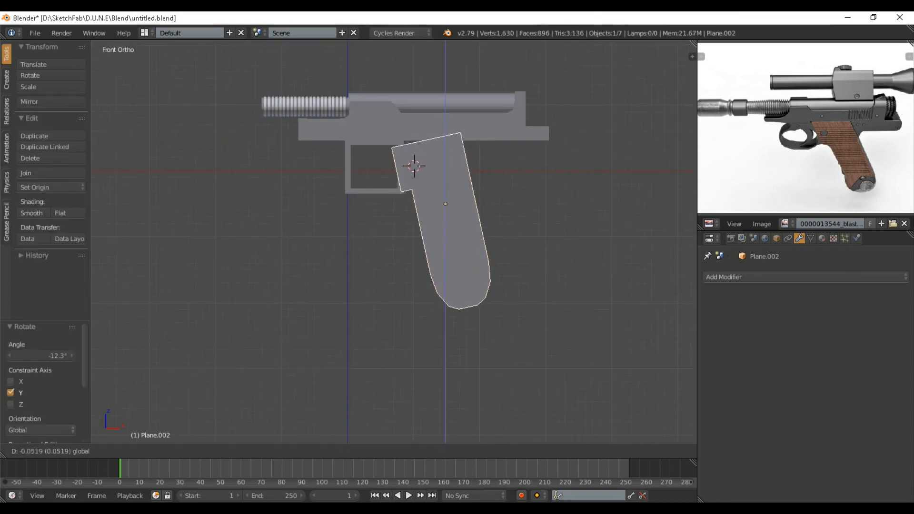
pyautogui.click(538, 260)
pyautogui.press('g')
pyautogui.press('x')
pyautogui.press('Return')
# Step: Move the grip's upper vertices along Z and X so its top edge and front step run level with the receiver
pyautogui.press('Tab')
pyautogui.scroll(4, 399, 157)
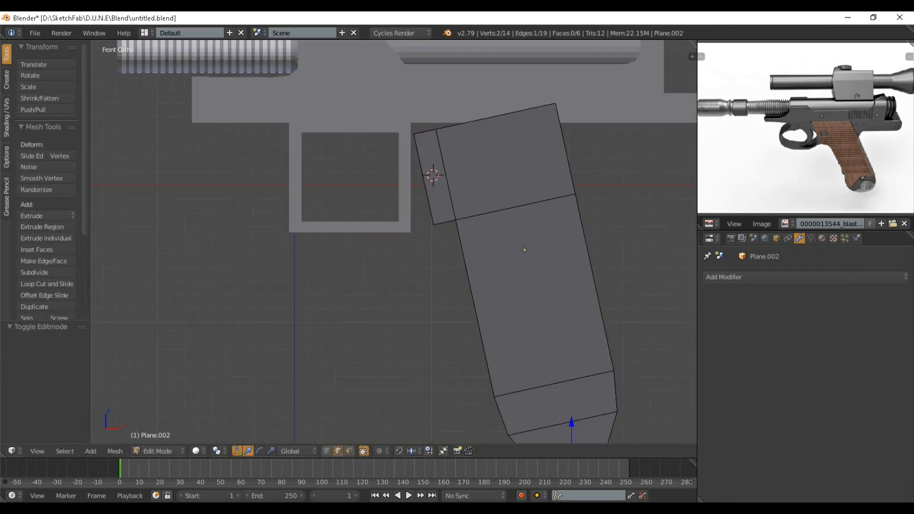
pyautogui.rightClick(435, 129)
pyautogui.moveTo(424, 122); pyautogui.dragTo(446, 113)
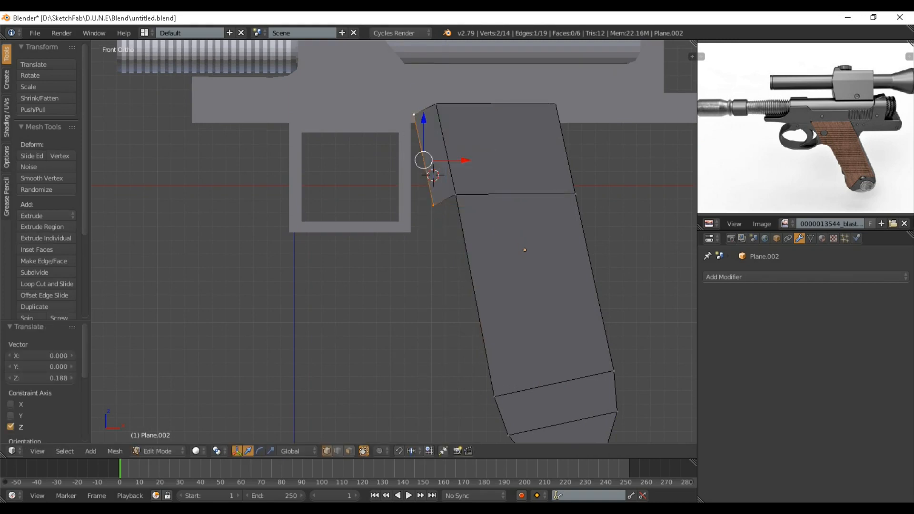
pyautogui.moveTo(464, 147); pyautogui.dragTo(452, 147)
pyautogui.moveTo(410, 109); pyautogui.dragTo(411, 108)
pyautogui.press('Tab')
pyautogui.scroll(-3, 411, 200)
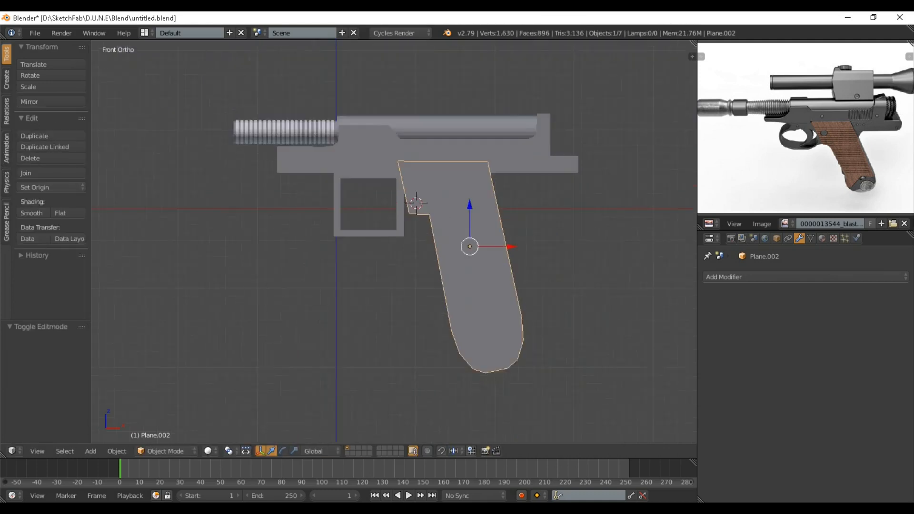
# Step: Reshape the square trigger guard by cutting loops and moving its corner edges into a rounded front and bottom
pyautogui.keyDown('shift'); pyautogui.moveTo(411, 200); pyautogui.dragTo(410, 222, button='middle'); pyautogui.keyUp('shift')
pyautogui.scroll(2, 411, 223)
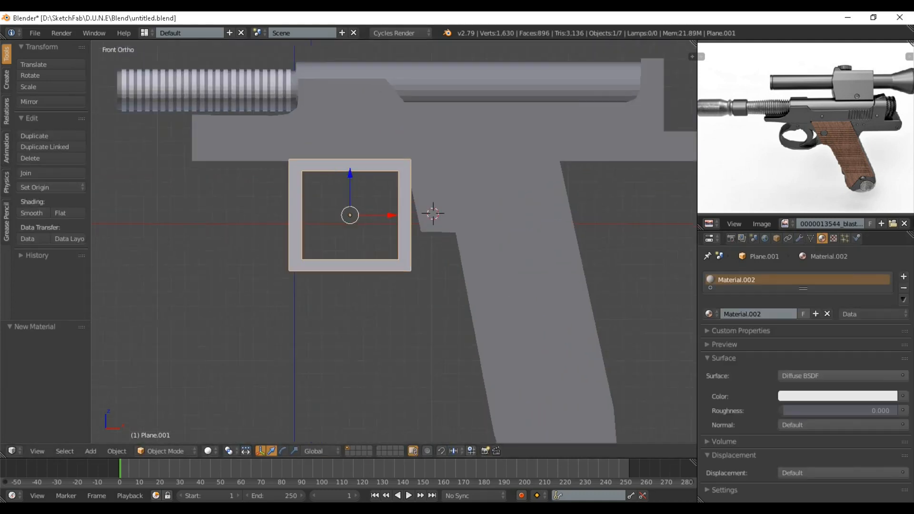
pyautogui.scroll(1, 432, 212)
pyautogui.press('Tab')
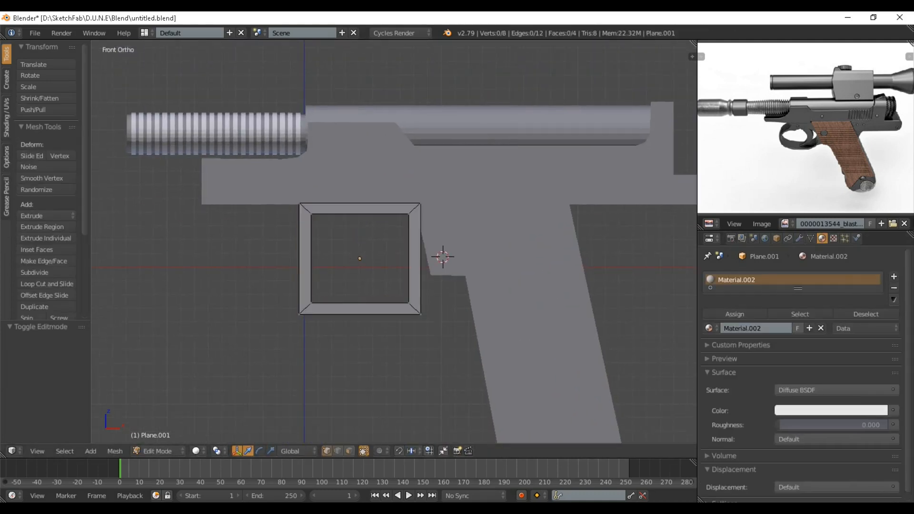
pyautogui.moveTo(347, 258); pyautogui.dragTo(359, 277)
pyautogui.click(337, 450)
pyautogui.rightClick(305, 309)
pyautogui.click(320, 285)
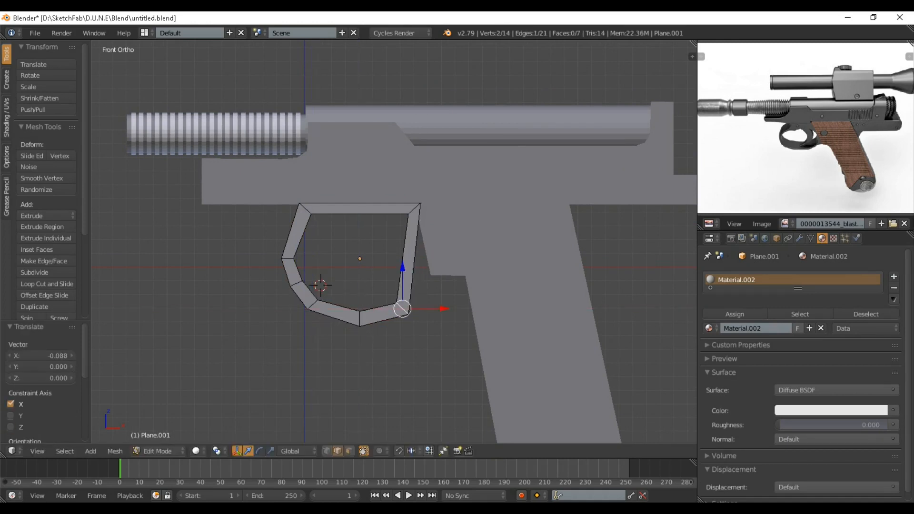
# Step: Cut a loop across the trigger guard's rear side and move it 0.146 along X toward the grip
pyautogui.hotkey('ctrl', 'r')
pyautogui.click(408, 257)
pyautogui.click(407, 272)
pyautogui.moveTo(444, 272); pyautogui.dragTo(465, 271)
# Step: Cut loops across the trigger guard's upper front side and top side and move them slightly outward
pyautogui.hotkey('ctrl', 'r')
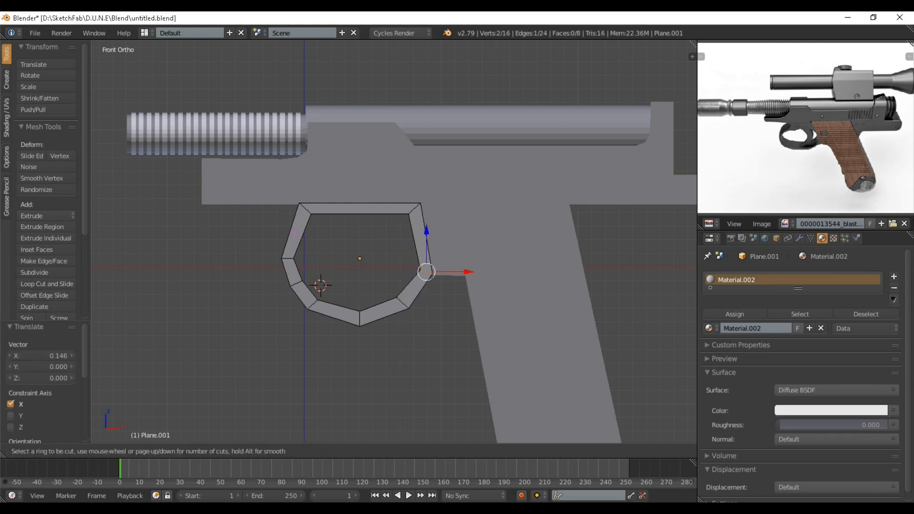
pyautogui.doubleClick(296, 233)
pyautogui.moveTo(335, 233); pyautogui.dragTo(327, 234)
pyautogui.hotkey('ctrl', 'r')
pyautogui.doubleClick(359, 211)
pyautogui.moveTo(359, 170)
pyautogui.mouseDown()
pyautogui.moveTo(332, 165)
pyautogui.moveTo(359, 165)
pyautogui.mouseUp()
pyautogui.rightClick(360, 195)
# Step: Raise the trigger guard's middle bottom edge 0.092 along Z and scale it to 0.752 along Z
pyautogui.rightClick(359, 319)
pyautogui.moveTo(359, 278); pyautogui.dragTo(359, 271)
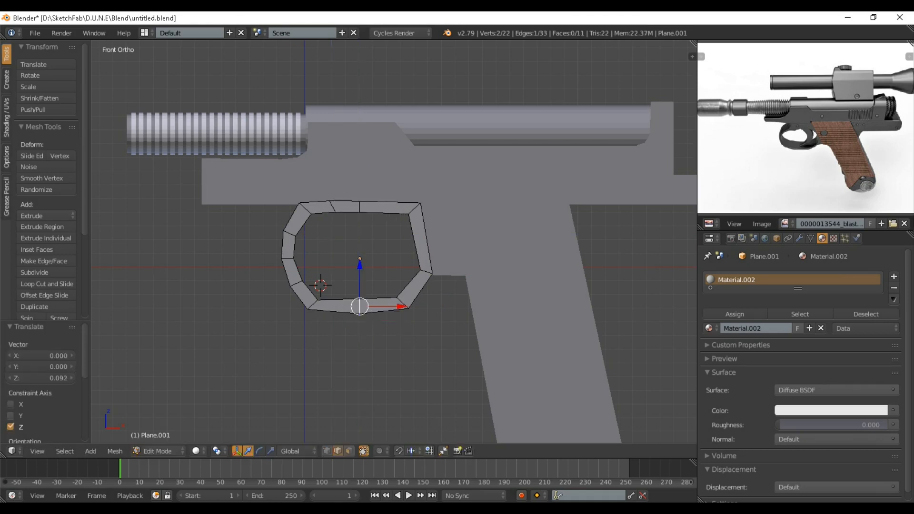
pyautogui.press('s')
pyautogui.press('Return')
pyautogui.scroll(1, 590, 53)
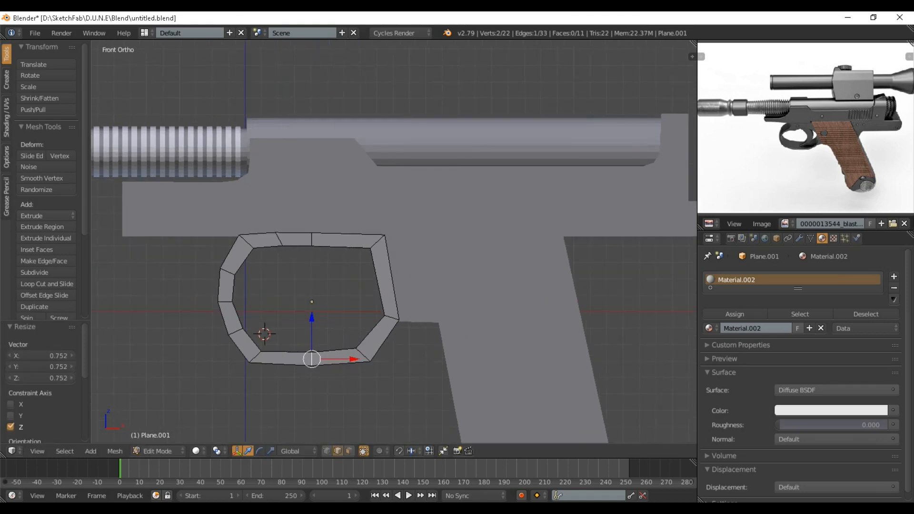
pyautogui.scroll(-2, 438, 196)
# Step: Add a Solidify modifier to the trigger guard with a thickness of 0.4220
pyautogui.press('Tab')
pyautogui.moveTo(428, 200); pyautogui.dragTo(500, 214, button='middle')
pyautogui.click(799, 238)
pyautogui.click(804, 277)
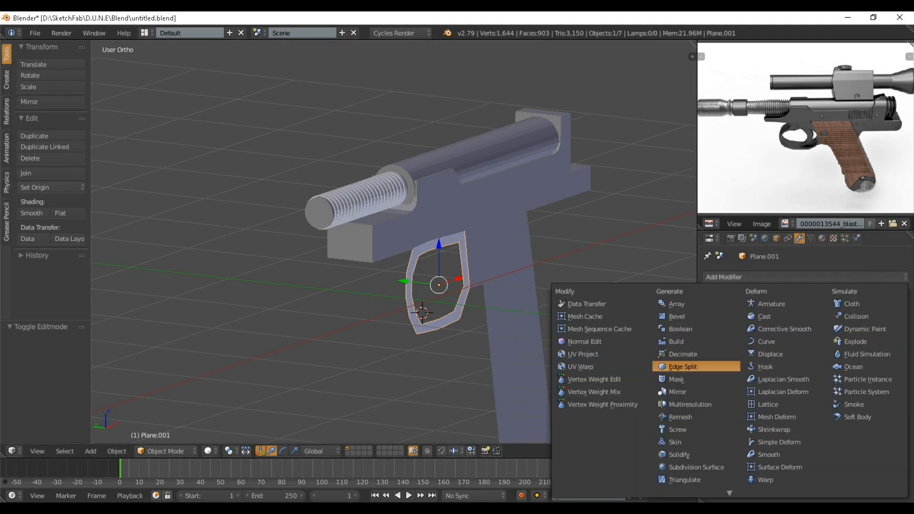
pyautogui.click(679, 454)
pyautogui.moveTo(754, 327); pyautogui.dragTo(760, 327)
# Step: Set the trigger guard's Solidify thickness to 0.5920 and move the guard along Y until it is centred beneath the body
pyautogui.moveTo(495, 295); pyautogui.dragTo(547, 278, button='middle')
pyautogui.press('KP_3')
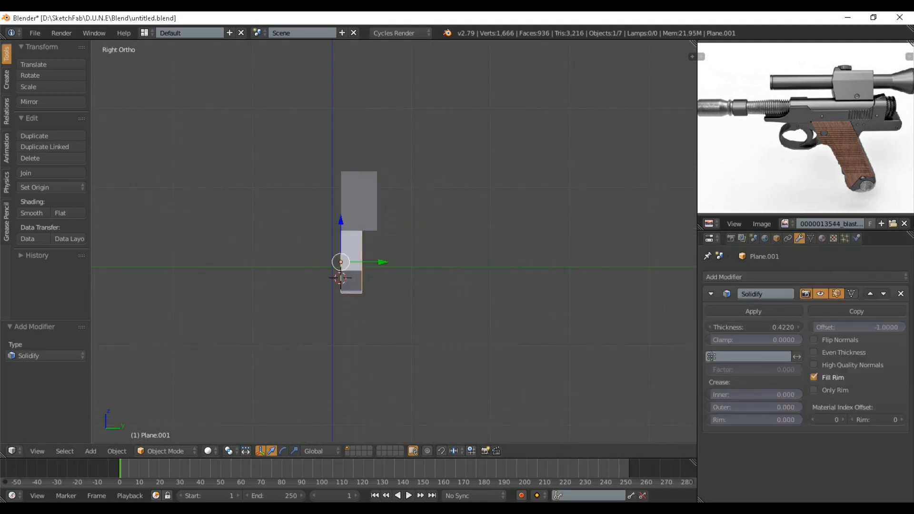
pyautogui.moveTo(382, 262); pyautogui.dragTo(389, 262)
pyautogui.moveTo(754, 327); pyautogui.dragTo(835, 327)
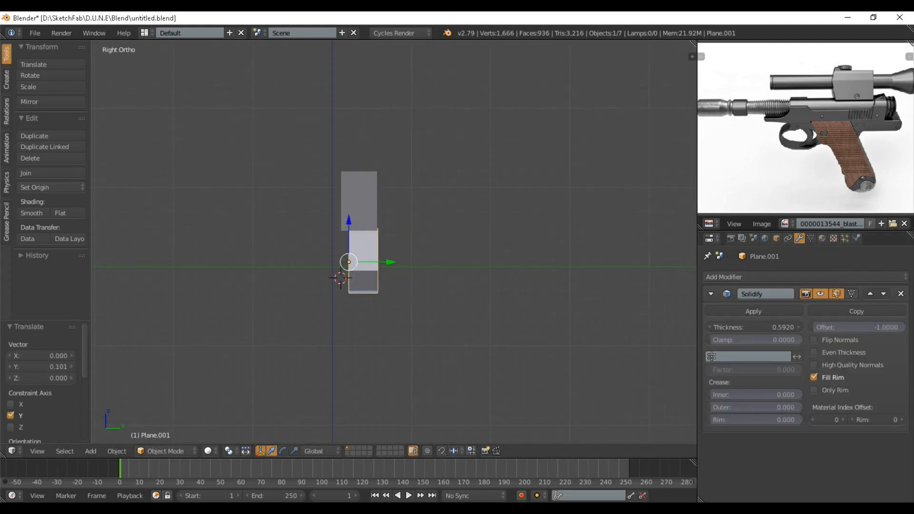
pyautogui.moveTo(389, 262); pyautogui.dragTo(385, 262)
pyautogui.moveTo(385, 263); pyautogui.dragTo(431, 264, button='middle')
pyautogui.press('KP_5')
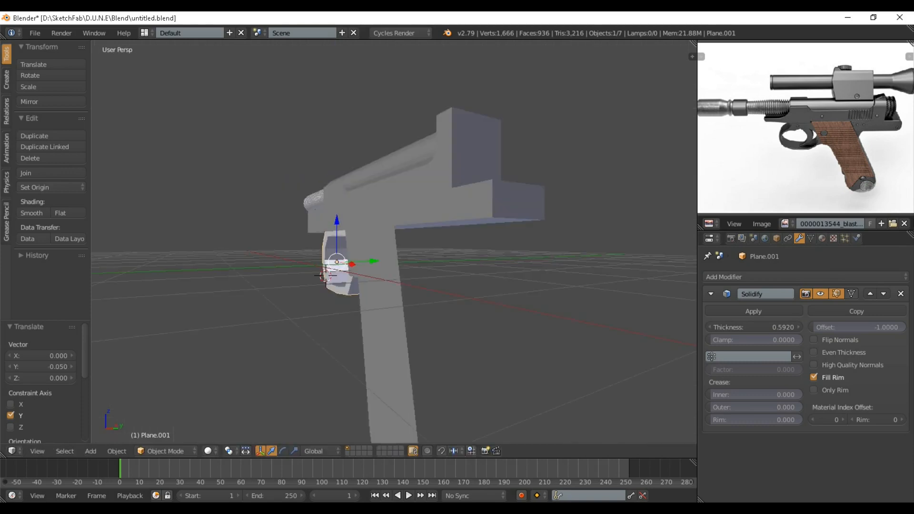
# Step: Add Bevel and Subdivision Surface modifiers to the trigger guard and limit the bevel by Angle
pyautogui.press('KP_5')
pyautogui.press('KP_1')
pyautogui.scroll(3, 394, 242)
pyautogui.click(711, 294)
pyautogui.click(723, 277)
pyautogui.click(678, 317)
pyautogui.keyDown('shift'); pyautogui.moveTo(675, 317); pyautogui.dragTo(690, 264, button='middle'); pyautogui.keyUp('shift')
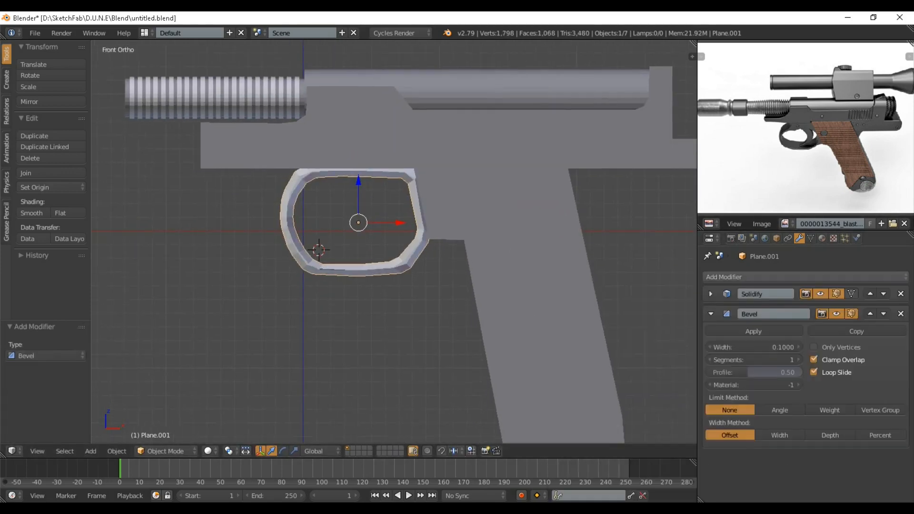
pyautogui.click(724, 277)
pyautogui.click(686, 466)
pyautogui.click(776, 410)
pyautogui.scroll(-4, 771, 428)
# Step: Set the trigger guard's viewport subdivisions and bevel segments to 2 and switch the bevel's limit method to Vertex Group
pyautogui.click(756, 461)
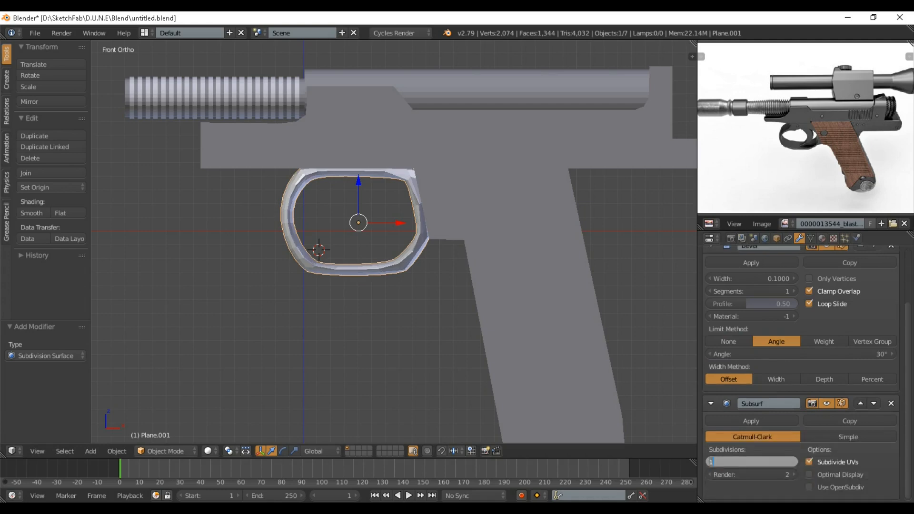
pyautogui.click(729, 341)
pyautogui.click(793, 291)
pyautogui.moveTo(624, 295); pyautogui.dragTo(628, 347, button='middle')
pyautogui.click(775, 342)
pyautogui.click(824, 341)
pyautogui.click(824, 366)
pyautogui.click(872, 342)
# Step: Move the trigger guard's front edges and upper front corner edge outward along X to round its curve
pyautogui.press('KP_1')
pyautogui.scroll(2, 571, 333)
pyautogui.press('Tab')
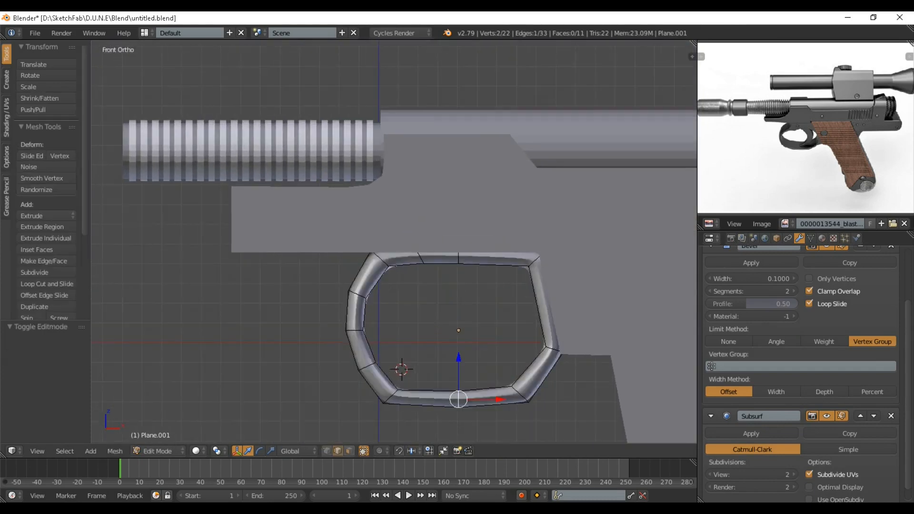
pyautogui.scroll(1, 394, 305)
pyautogui.rightClick(350, 304)
pyautogui.moveTo(389, 304); pyautogui.dragTo(380, 305)
pyautogui.rightClick(346, 347)
pyautogui.moveTo(387, 347); pyautogui.dragTo(375, 347)
pyautogui.keyDown('shift'); pyautogui.moveTo(376, 347); pyautogui.dragTo(378, 241, button='middle'); pyautogui.keyUp('shift')
pyautogui.rightClick(364, 285)
pyautogui.moveTo(402, 284); pyautogui.dragTo(389, 285)
pyautogui.keyDown('shift'); pyautogui.moveTo(389, 285); pyautogui.dragTo(351, 337, button='middle'); pyautogui.keyUp('shift')
pyautogui.rightClick(342, 207)
pyautogui.moveTo(383, 207); pyautogui.dragTo(367, 229)
# Step: Cut additional loops across the trigger guard's front curve and move each slightly outward along X
pyautogui.hotkey('ctrl', 'r')
pyautogui.click(302, 272)
pyautogui.rightClick(301, 272)
pyautogui.moveTo(344, 272); pyautogui.dragTo(341, 272)
pyautogui.hotkey('ctrl', 'r')
pyautogui.click(306, 315)
pyautogui.rightClick(306, 315)
pyautogui.moveTo(347, 316); pyautogui.dragTo(344, 315)
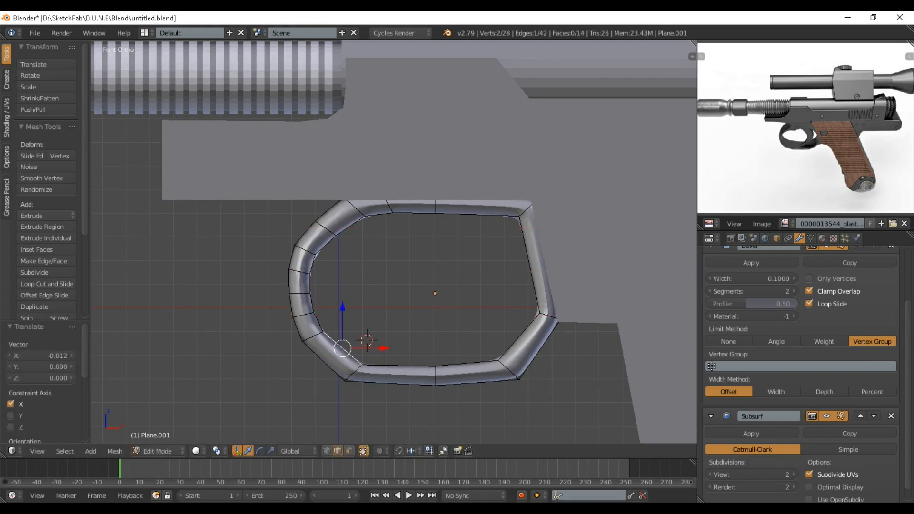
# Step: Raise the trigger guard's upper front loop 0.012 along Z and cut a slightly lowered loop across its bottom side
pyautogui.rightClick(325, 228)
pyautogui.moveTo(325, 186); pyautogui.dragTo(325, 186)
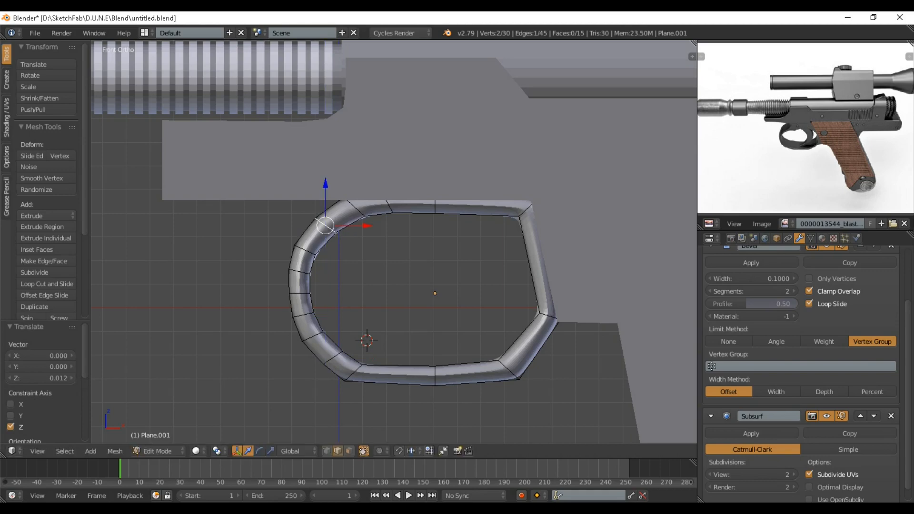
pyautogui.hotkey('ctrl', 'r')
pyautogui.click(393, 376)
pyautogui.rightClick(393, 375)
pyautogui.moveTo(393, 334); pyautogui.dragTo(394, 336)
pyautogui.press('Tab')
pyautogui.scroll(-5, 393, 337)
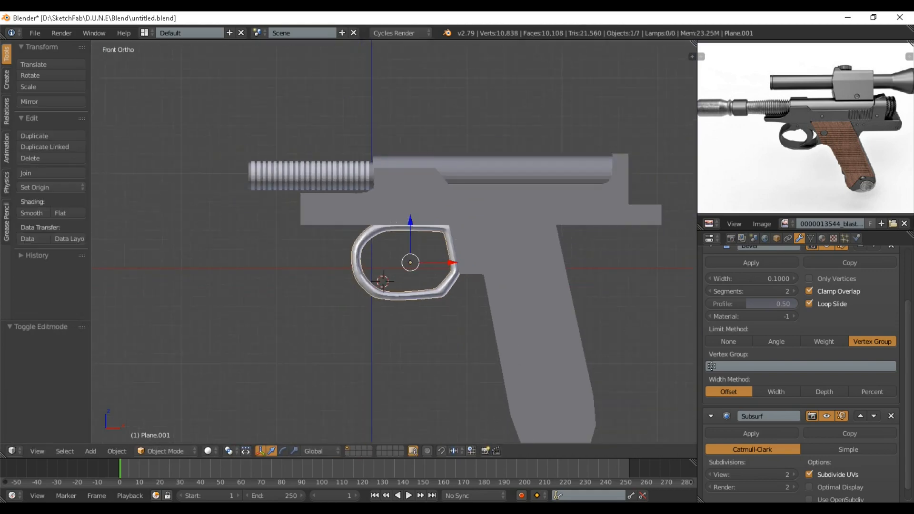
# Step: Add a Solidify modifier to the grip and set its thickness to 0.5120
pyautogui.moveTo(394, 336); pyautogui.dragTo(424, 343, button='middle')
pyautogui.rightClick(510, 326)
pyautogui.moveTo(510, 326); pyautogui.dragTo(571, 309, button='middle')
pyautogui.click(761, 277)
pyautogui.click(679, 454)
pyautogui.moveTo(652, 381); pyautogui.dragTo(655, 400, button='middle')
pyautogui.moveTo(750, 327); pyautogui.dragTo(761, 327)
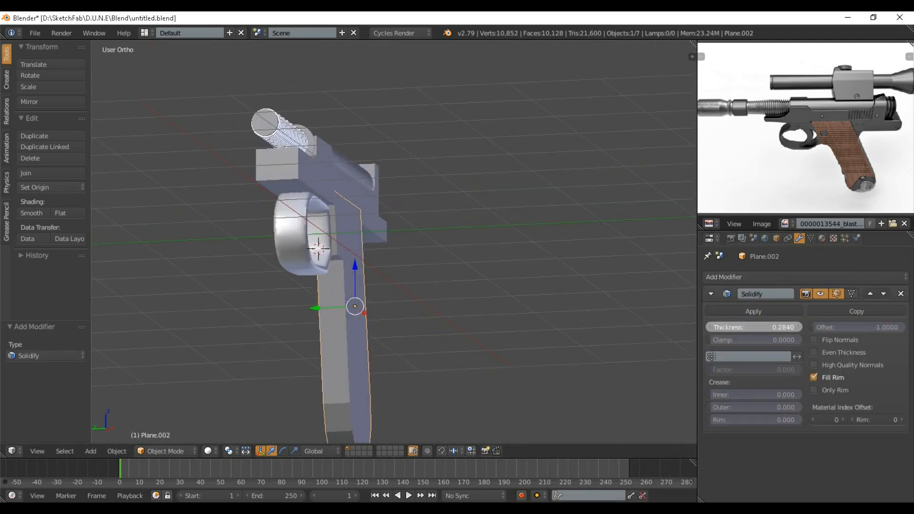
pyautogui.moveTo(604, 333); pyautogui.dragTo(652, 342, button='middle')
pyautogui.moveTo(749, 327); pyautogui.dragTo(760, 327)
# Step: Move the grip along Y in line with the pistol body, ending with a 0.024 shift
pyautogui.scroll(-2, 409, 333)
pyautogui.moveTo(476, 314); pyautogui.dragTo(409, 317, button='middle')
pyautogui.scroll(2, 404, 330)
pyautogui.moveTo(316, 310); pyautogui.dragTo(321, 310)
pyautogui.moveTo(328, 315); pyautogui.dragTo(369, 307, button='middle')
pyautogui.moveTo(325, 310); pyautogui.dragTo(322, 310)
pyautogui.press('Return')
pyautogui.press('KP_1')
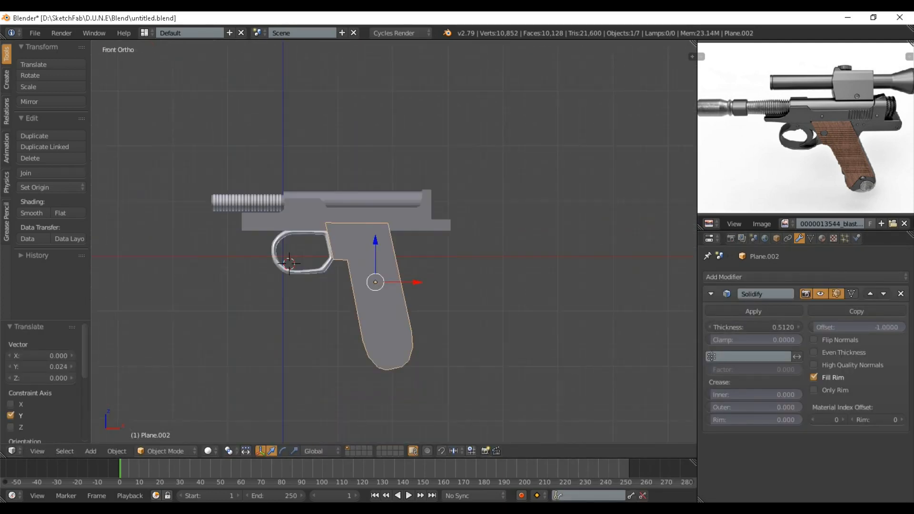
# Step: Add Bevel and Subdivision Surface modifiers to the grip
pyautogui.scroll(2, 393, 242)
pyautogui.keyDown('shift'); pyautogui.moveTo(395, 328); pyautogui.dragTo(339, 241, button='middle'); pyautogui.keyUp('shift')
pyautogui.click(790, 277)
pyautogui.click(676, 316)
pyautogui.click(790, 277)
pyautogui.click(695, 467)
pyautogui.moveTo(572, 333); pyautogui.dragTo(583, 307, button='middle')
# Step: Set the grip's bevel to 2 segments and limit it by Angle
pyautogui.click(752, 360)
pyautogui.write('2')
pyautogui.press('Return')
pyautogui.click(776, 410)
pyautogui.moveTo(499, 304); pyautogui.dragTo(581, 279, button='middle')
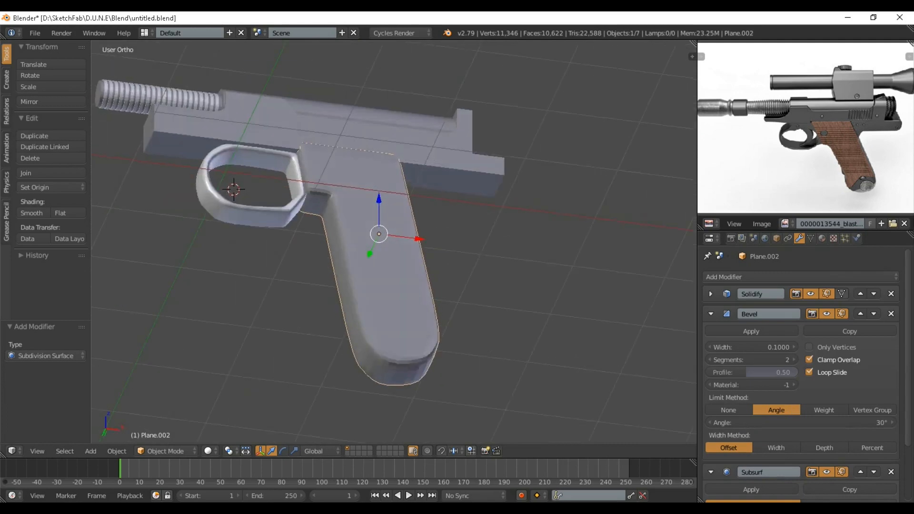
# Step: Shade the grip smooth and open its material settings
pyautogui.click(32, 213)
pyautogui.moveTo(285, 238); pyautogui.dragTo(162, 275, button='middle')
pyautogui.moveTo(333, 267); pyautogui.dragTo(445, 261, button='middle')
pyautogui.click(822, 238)
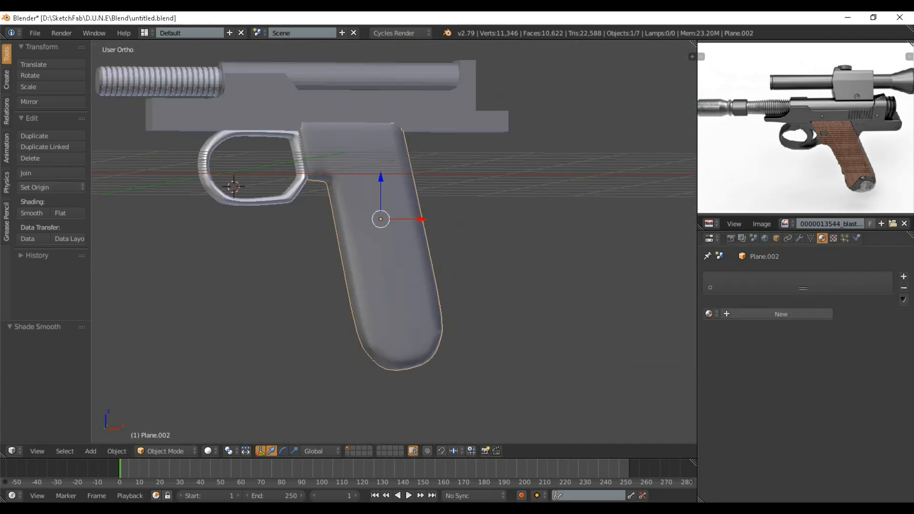
# Step: Duplicate the grip and move the copy -1.393 along Y, clear of the pistol
pyautogui.moveTo(547, 266); pyautogui.dragTo(491, 285, button='middle')
pyautogui.hotkey('shift', 'd')
pyautogui.rightClick(497, 281)
pyautogui.moveTo(431, 206); pyautogui.dragTo(339, 230)
# Step: Set the original grip's bevel to 4 segments and scale and shift it along Y to fit beneath the body
pyautogui.rightClick(414, 248)
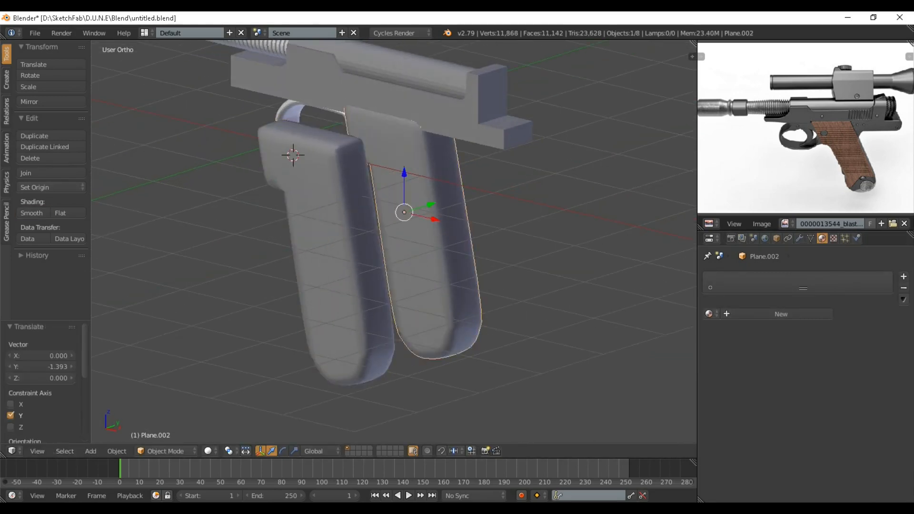
pyautogui.moveTo(476, 276); pyautogui.dragTo(467, 263, button='middle')
pyautogui.click(799, 238)
pyautogui.moveTo(548, 248); pyautogui.dragTo(588, 247, button='middle')
pyautogui.press('s')
pyautogui.press('y')
pyautogui.moveTo(458, 212); pyautogui.dragTo(457, 213)
# Step: Set the grip's Solidify thickness to 0.4760, shift it 0.020 along Y to line up with the body, and save the file
pyautogui.moveTo(452, 214); pyautogui.dragTo(367, 185, button='middle')
pyautogui.scroll(-2, 394, 241)
pyautogui.press('KP_1')
pyautogui.press('KP_3')
pyautogui.scroll(3, 394, 242)
pyautogui.click(710, 294)
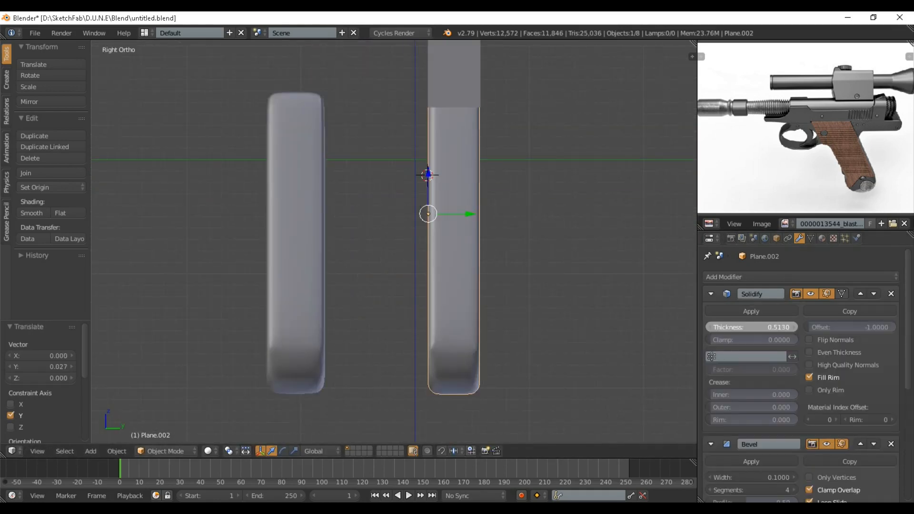
pyautogui.moveTo(469, 213); pyautogui.dragTo(471, 214)
pyautogui.moveTo(399, 217); pyautogui.dragTo(465, 247, button='middle')
pyautogui.hotkey('ctrl', 's')
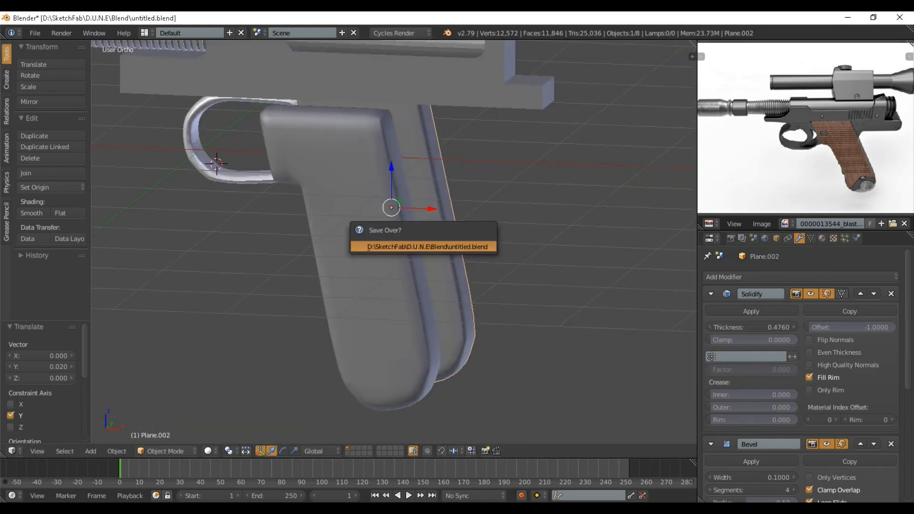
pyautogui.click(465, 247)
# Step: Remove the Bevel, Subsurf and Solidify modifiers from the duplicated grip and shade it flat
pyautogui.press('KP_1')
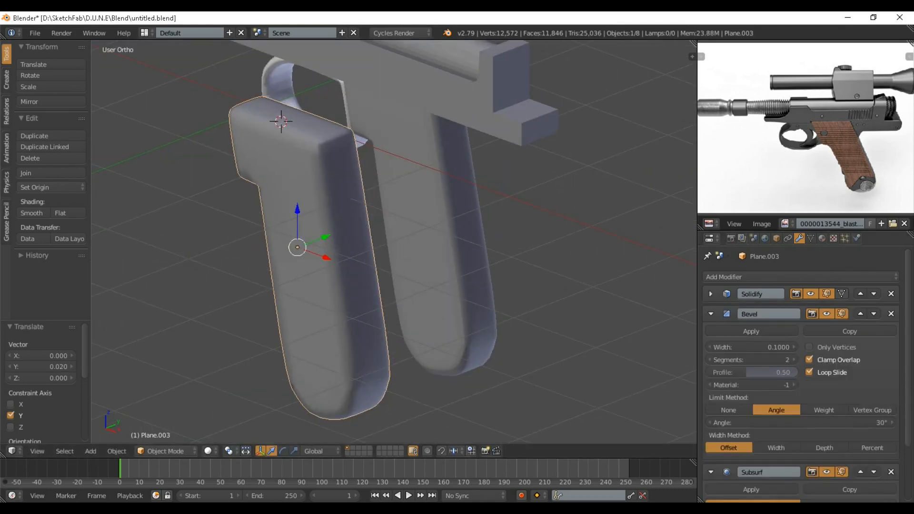
pyautogui.click(891, 313)
pyautogui.click(902, 313)
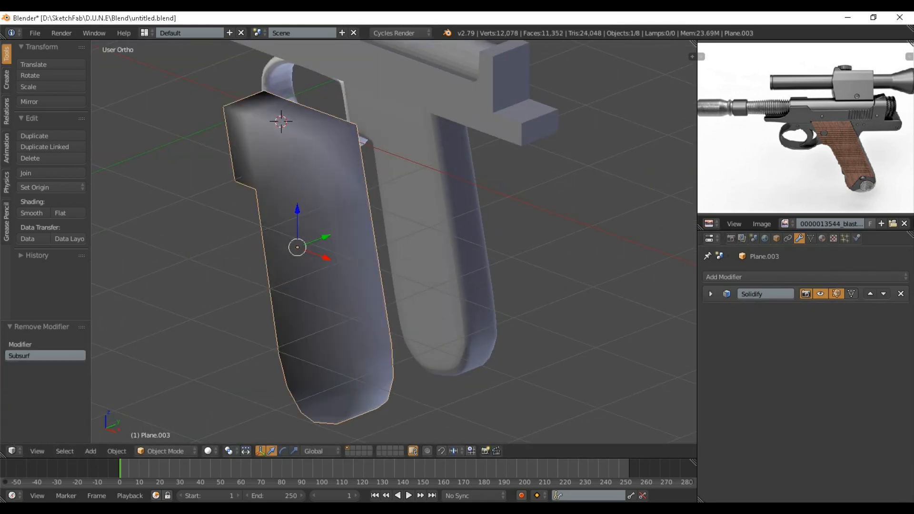
pyautogui.click(902, 293)
pyautogui.click(68, 213)
# Step: Knife an angled line across the panel's lower end and delete the rounded end faces beneath it
pyautogui.moveTo(305, 238); pyautogui.dragTo(337, 175, button='middle')
pyautogui.press('KP_1')
pyautogui.scroll(-1, 319, 218)
pyautogui.scroll(2, 319, 218)
pyautogui.press('Tab')
pyautogui.hotkey('ctrl', 'r')
pyautogui.doubleClick(409, 300)
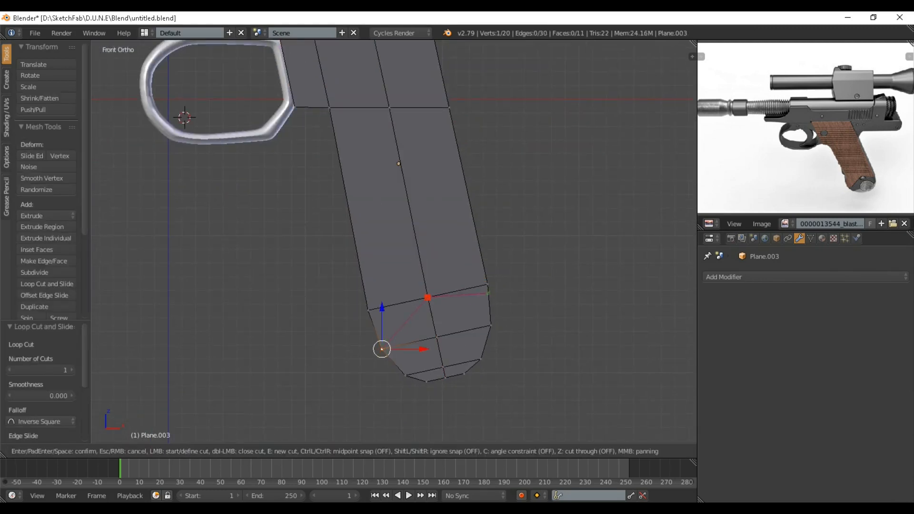
pyautogui.click(382, 349)
pyautogui.press('Return')
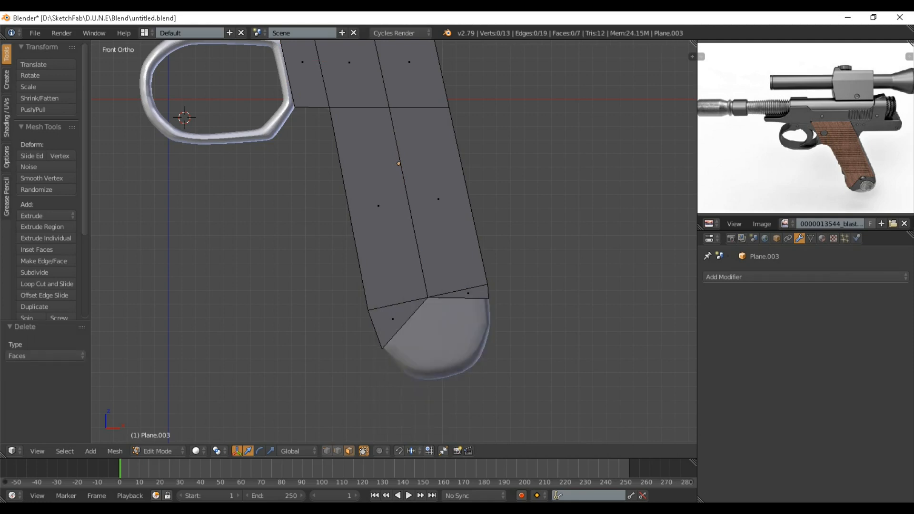
# Step: Add a Mirror modifier to the grip panel with only the Z axis enabled
pyautogui.scroll(-2, 406, 300)
pyautogui.press('Tab')
pyautogui.moveTo(409, 295); pyautogui.dragTo(362, 319, button='middle')
pyautogui.moveTo(362, 303); pyautogui.dragTo(438, 237)
pyautogui.click(761, 277)
pyautogui.moveTo(439, 236); pyautogui.dragTo(428, 262, button='middle')
pyautogui.click(677, 392)
pyautogui.click(711, 340)
pyautogui.click(711, 352)
pyautogui.click(711, 352)
pyautogui.click(711, 365)
# Step: Offset the panel's whole mesh from its origin so the mirrored copy separates into a second side panel
pyautogui.press('Tab')
pyautogui.press('a')
pyautogui.moveTo(434, 246); pyautogui.dragTo(410, 250)
pyautogui.press('Tab')
pyautogui.moveTo(410, 250); pyautogui.dragTo(466, 235, button='middle')
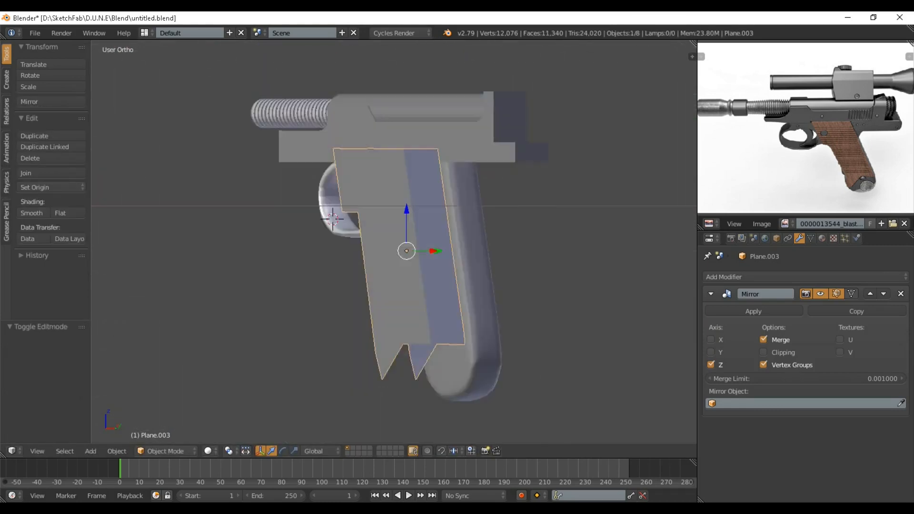
# Step: Move the mirrored panels along Y and adjust their mesh offset so they sit against both sides of the grip, and save the file
pyautogui.press('KP_3')
pyautogui.moveTo(430, 251); pyautogui.dragTo(484, 250)
pyautogui.scroll(5, 422, 262)
pyautogui.keyDown('shift'); pyautogui.moveTo(461, 238); pyautogui.dragTo(327, 170, button='middle'); pyautogui.keyUp('shift')
pyautogui.press('Tab')
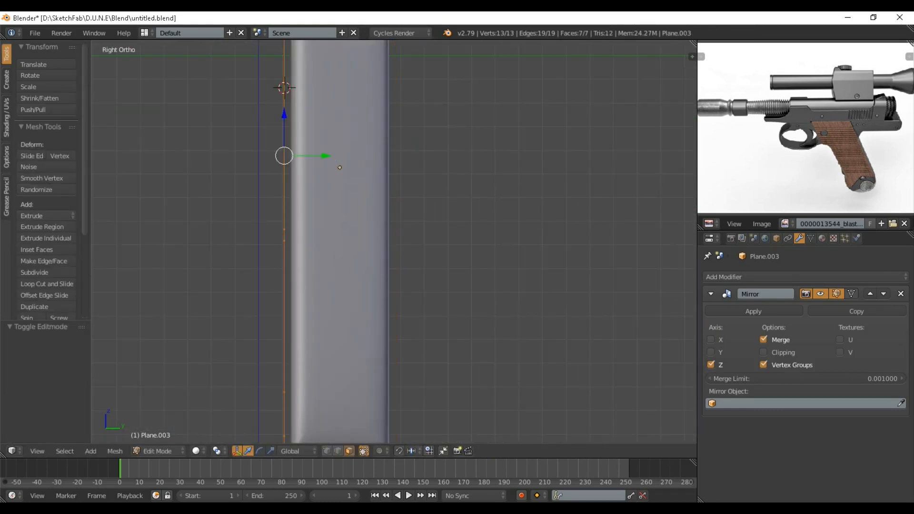
pyautogui.moveTo(329, 156); pyautogui.dragTo(334, 157)
pyautogui.press('Tab')
pyautogui.scroll(-5, 343, 191)
pyautogui.moveTo(343, 190); pyautogui.dragTo(338, 235, button='middle')
pyautogui.hotkey('ctrl', 's')
# Step: Add a Solidify modifier to the grip panels with a thickness of 0.0420
pyautogui.press('KP_1')
pyautogui.click(804, 277)
pyautogui.click(679, 455)
pyautogui.moveTo(752, 461); pyautogui.dragTo(767, 461)
pyautogui.moveTo(428, 248); pyautogui.dragTo(304, 257, button='middle')
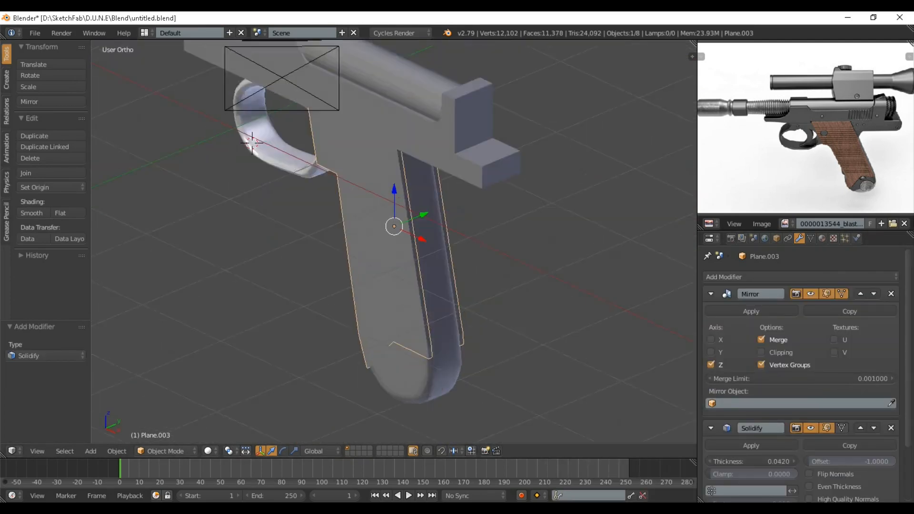
# Step: Divide the grip panel into narrow crosswise strips with loop cuts along its whole length, using 8 cuts in the upper section
pyautogui.scroll(2, 381, 247)
pyautogui.keyDown('shift'); pyautogui.moveTo(381, 266); pyautogui.dragTo(419, 205, button='middle'); pyautogui.keyUp('shift')
pyautogui.press('Tab')
pyautogui.moveTo(380, 238); pyautogui.dragTo(476, 234, button='middle')
pyautogui.hotkey('ctrl', 'r')
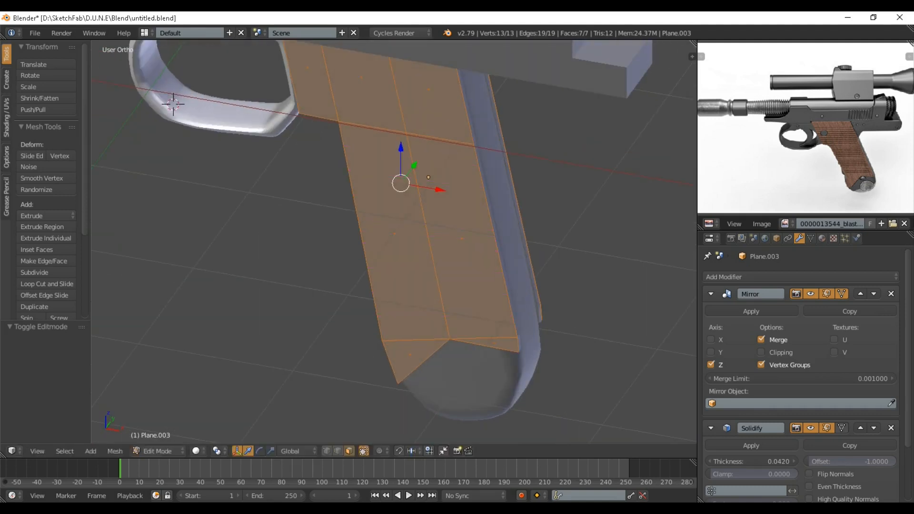
pyautogui.click(423, 223)
pyautogui.rightClick(423, 224)
pyautogui.press('KP_1')
pyautogui.hotkey('ctrl', 'r')
pyautogui.click(467, 303)
pyautogui.rightClick(467, 303)
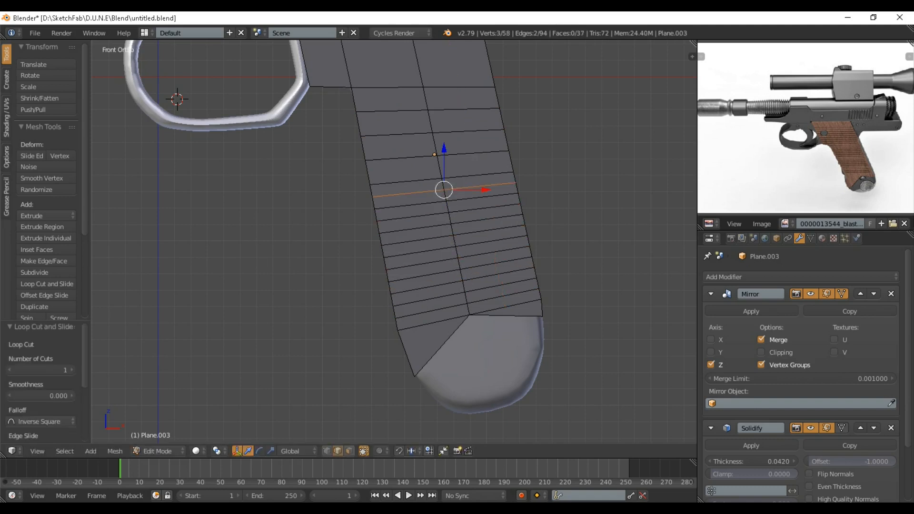
pyautogui.keyDown('shift'); pyautogui.moveTo(428, 114); pyautogui.dragTo(435, 238, button='middle'); pyautogui.keyUp('shift')
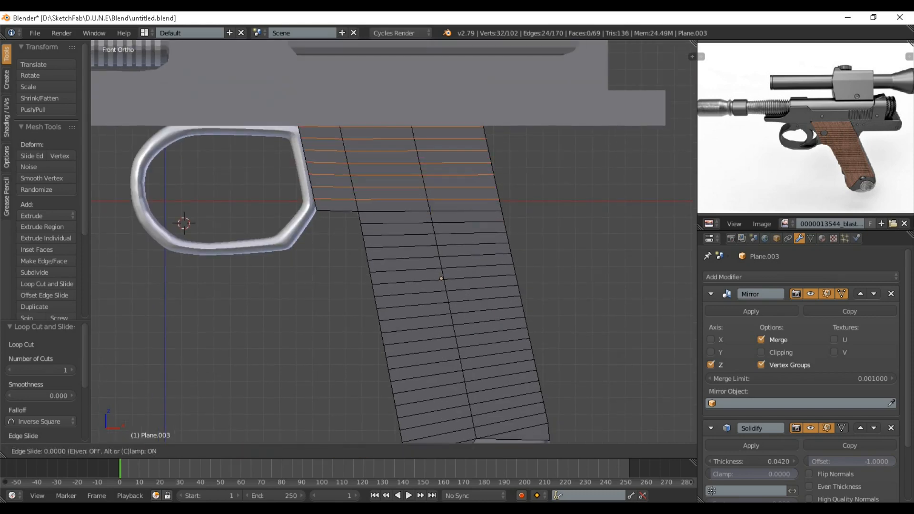
pyautogui.rightClick(424, 190)
# Step: Hide the Solidify effect in the viewport and extrude every other strip of the grip panel along Y to form ridges
pyautogui.keyDown('shift'); pyautogui.moveTo(442, 286); pyautogui.dragTo(409, 147, button='middle'); pyautogui.keyUp('shift')
pyautogui.moveTo(428, 238); pyautogui.dragTo(405, 244, button='middle')
pyautogui.scroll(2, 404, 286)
pyautogui.rightClick(385, 325)
pyautogui.keyDown('shift'); pyautogui.rightClick(481, 313); pyautogui.keyUp('shift')
pyautogui.keyDown('shift'); pyautogui.rightClick(378, 292); pyautogui.keyUp('shift')
pyautogui.keyDown('shift'); pyautogui.rightClick(474, 283); pyautogui.keyUp('shift')
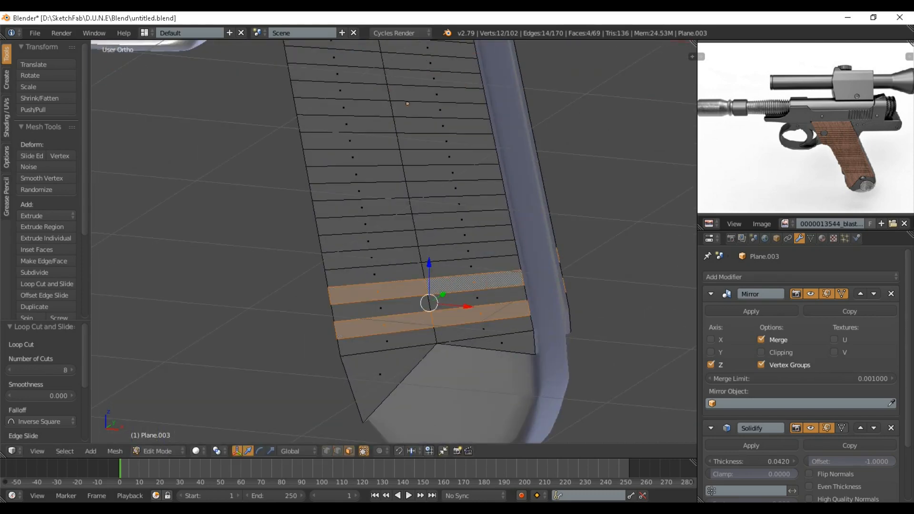
pyautogui.keyDown('shift'); pyautogui.rightClick(346, 124); pyautogui.keyUp('shift')
pyautogui.keyDown('shift'); pyautogui.rightClick(443, 126); pyautogui.keyUp('shift')
pyautogui.keyDown('shift'); pyautogui.moveTo(428, 114); pyautogui.dragTo(426, 241, button='middle'); pyautogui.keyUp('shift')
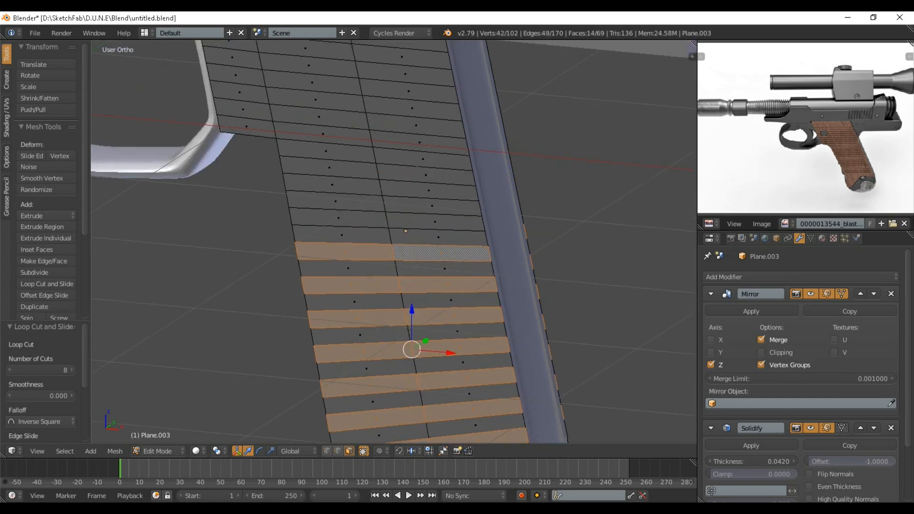
pyautogui.keyDown('shift'); pyautogui.rightClick(338, 218); pyautogui.keyUp('shift')
pyautogui.keyDown('shift'); pyautogui.rightClick(435, 222); pyautogui.keyUp('shift')
pyautogui.keyDown('shift'); pyautogui.rightClick(332, 185); pyautogui.keyUp('shift')
pyautogui.keyDown('shift'); pyautogui.rightClick(429, 191); pyautogui.keyUp('shift')
pyautogui.keyDown('shift'); pyautogui.rightClick(319, 117); pyautogui.keyUp('shift')
pyautogui.keyDown('shift'); pyautogui.rightClick(416, 126); pyautogui.keyUp('shift')
pyautogui.keyDown('shift'); pyautogui.moveTo(414, 124); pyautogui.dragTo(440, 198, button='middle'); pyautogui.keyUp('shift')
pyautogui.keyDown('shift'); pyautogui.rightClick(268, 182); pyautogui.keyUp('shift')
pyautogui.keyDown('shift'); pyautogui.rightClick(261, 148); pyautogui.keyUp('shift')
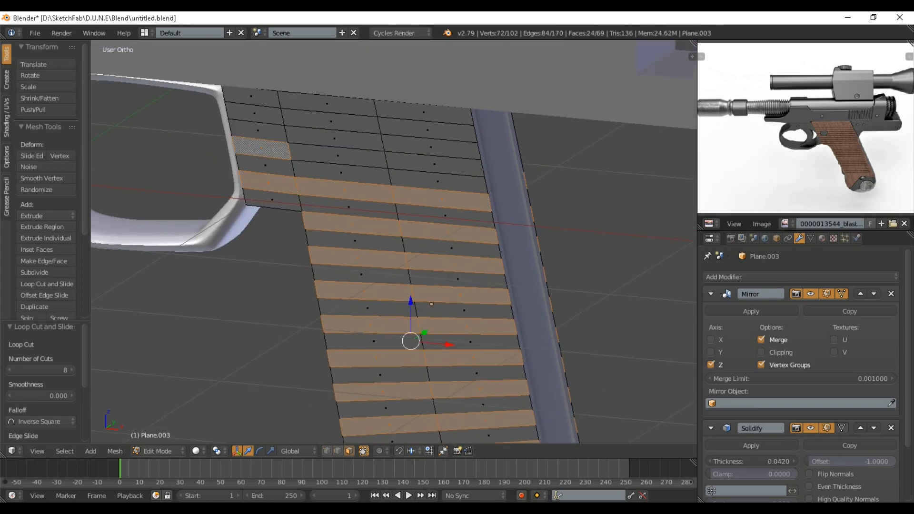
pyautogui.keyDown('shift'); pyautogui.rightClick(331, 122); pyautogui.keyUp('shift')
pyautogui.keyDown('shift'); pyautogui.rightClick(428, 130); pyautogui.keyUp('shift')
pyautogui.scroll(-4, 427, 143)
pyautogui.moveTo(427, 142); pyautogui.dragTo(348, 157, button='middle')
pyautogui.click(811, 428)
pyautogui.scroll(4, 429, 238)
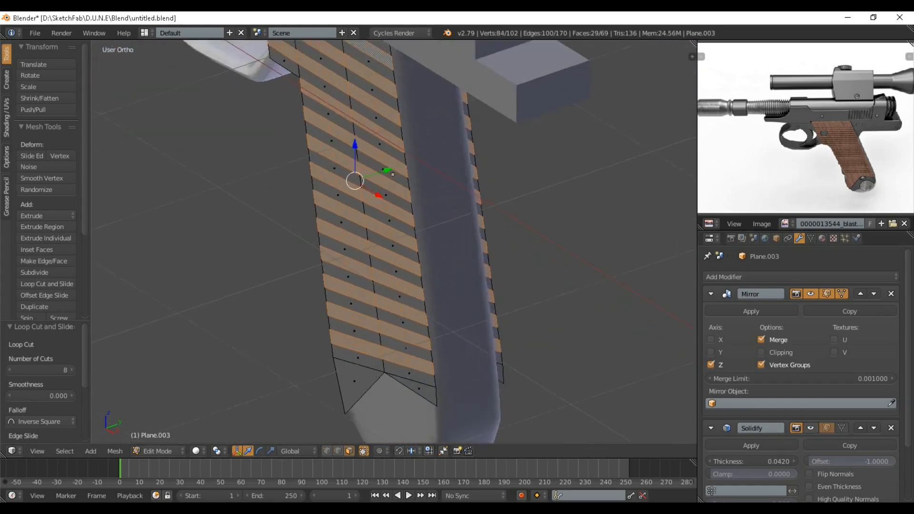
pyautogui.press('e')
pyautogui.rightClick(405, 200)
pyautogui.press('g')
pyautogui.press('y')
pyautogui.click(399, 200)
pyautogui.press('Tab')
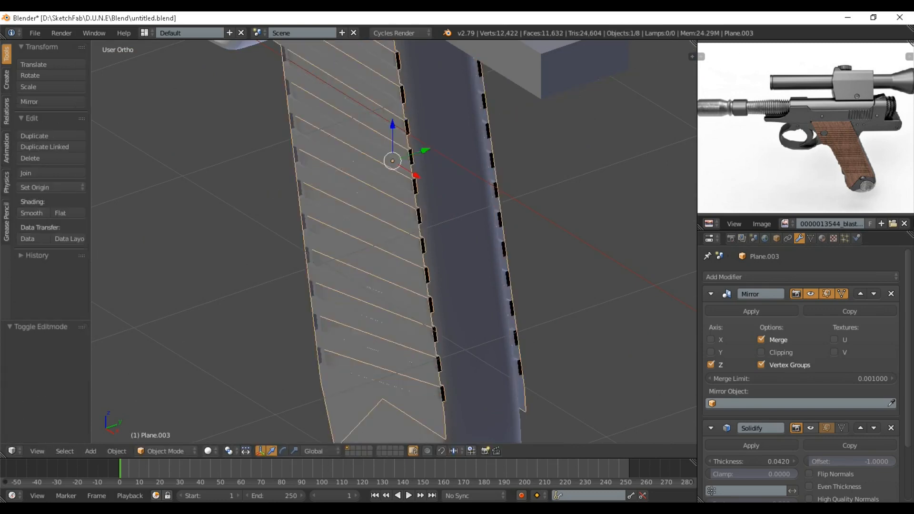
# Step: Show the Solidify effect on the grip panels again and save over the existing file
pyautogui.moveTo(399, 200); pyautogui.dragTo(428, 198, button='middle')
pyautogui.click(811, 428)
pyautogui.moveTo(500, 285); pyautogui.dragTo(528, 266, button='middle')
pyautogui.scroll(1, 457, 281)
pyautogui.scroll(-5, 442, 285)
pyautogui.scroll(-4, 381, 281)
pyautogui.hotkey('ctrl', 's')
pyautogui.moveTo(381, 276); pyautogui.dragTo(314, 319, button='middle')
pyautogui.press('Return')
# Step: Knife a slanted parallelogram into the body's side above the grip and divide it with 22 loop cuts
pyautogui.scroll(2, 314, 319)
pyautogui.press('KP_1')
pyautogui.scroll(-2, 395, 238)
pyautogui.keyDown('shift'); pyautogui.moveTo(404, 181); pyautogui.dragTo(397, 289, button='middle'); pyautogui.keyUp('shift')
pyautogui.scroll(4, 396, 289)
pyautogui.rightClick(397, 288)
pyautogui.press('Tab')
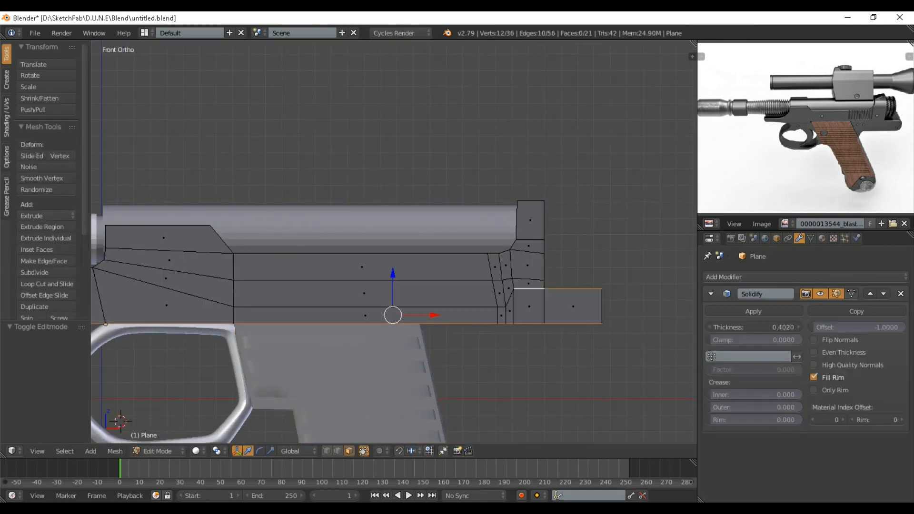
pyautogui.scroll(2, 393, 242)
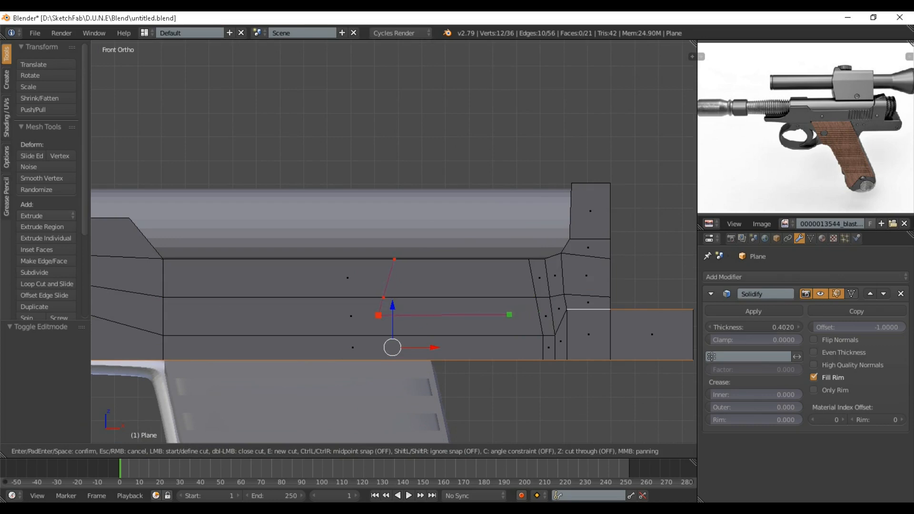
pyautogui.press('Return')
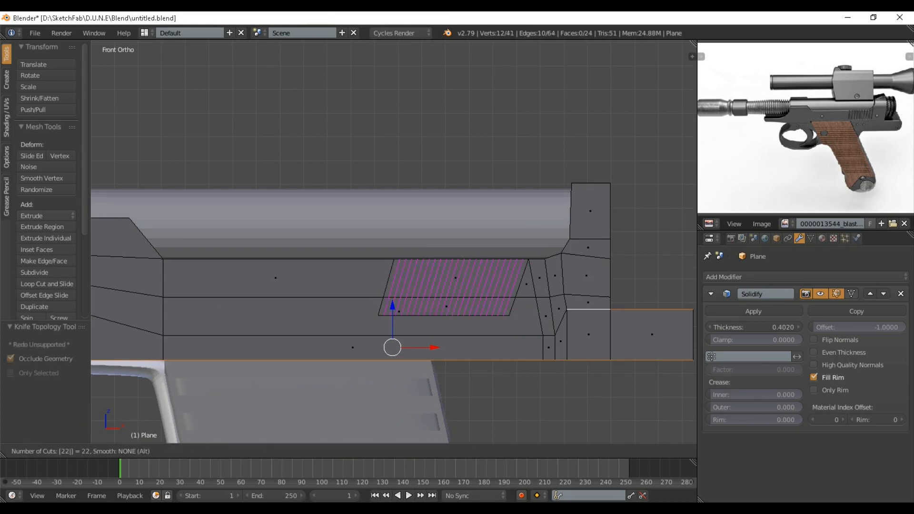
pyautogui.press('Return')
pyautogui.press('Return')
# Step: Extrude every other slanted strip on the body's side by about -0.0095 along its normal, and save the file
pyautogui.moveTo(452, 276); pyautogui.dragTo(414, 319, button='middle')
pyautogui.scroll(4, 414, 319)
pyautogui.click(350, 451)
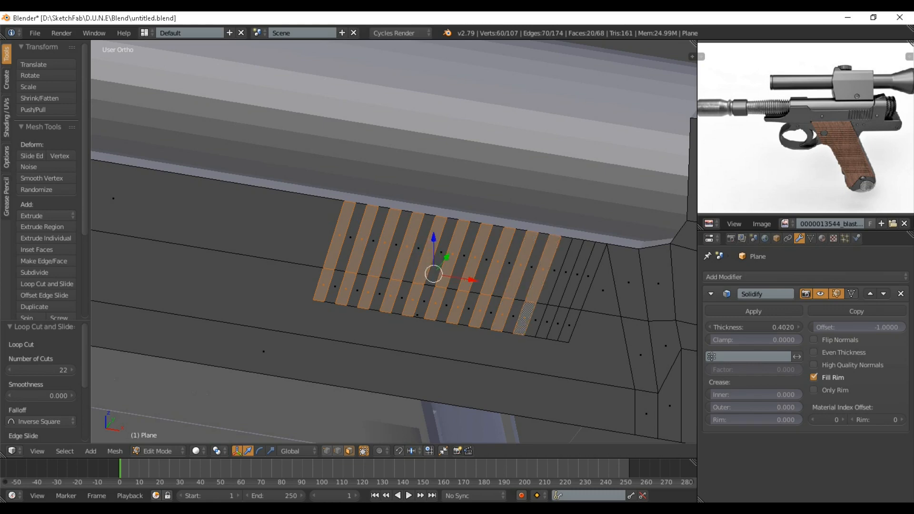
pyautogui.keyDown('shift'); pyautogui.rightClick(588, 276); pyautogui.keyUp('shift')
pyautogui.keyDown('shift'); pyautogui.rightClick(569, 325); pyautogui.keyUp('shift')
pyautogui.moveTo(568, 325); pyautogui.dragTo(519, 340, button='middle')
pyautogui.press('e')
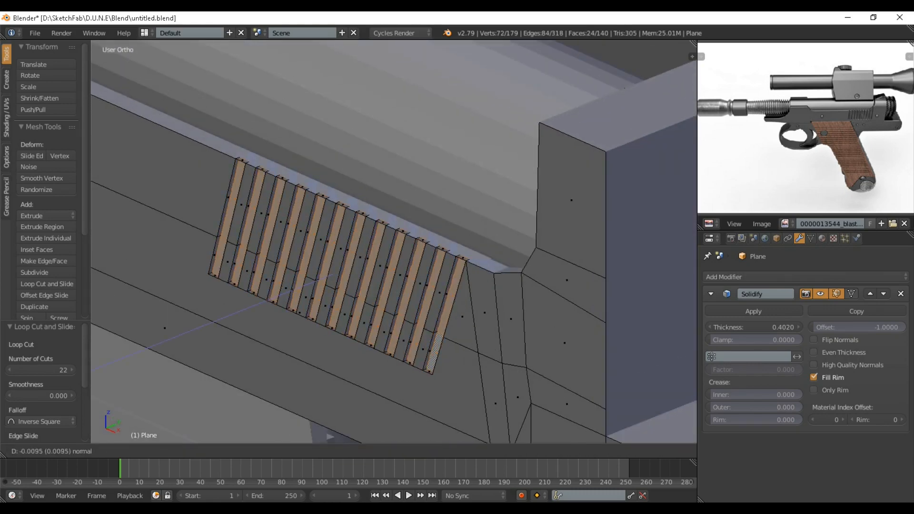
pyautogui.press('Return')
pyautogui.press('Tab')
pyautogui.moveTo(418, 333); pyautogui.dragTo(471, 290, button='middle')
pyautogui.scroll(-3, 393, 242)
pyautogui.hotkey('ctrl', 's')
# Step: Add a Bevel modifier and a Subdivision Surface modifier to the pistol body
pyautogui.moveTo(394, 257); pyautogui.dragTo(412, 213, button='middle')
pyautogui.press('KP_1')
pyautogui.scroll(-6, 394, 241)
pyautogui.click(751, 277)
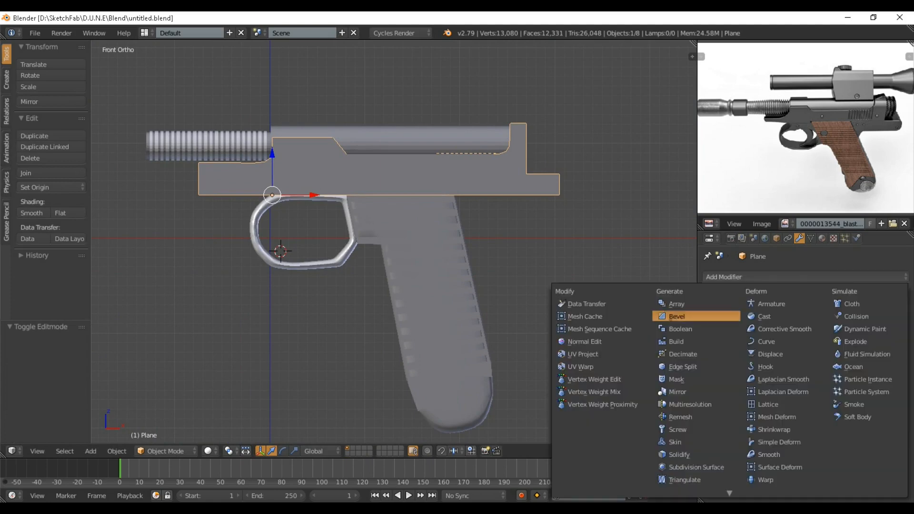
pyautogui.click(677, 317)
pyautogui.click(752, 276)
pyautogui.click(695, 467)
pyautogui.moveTo(371, 281); pyautogui.dragTo(481, 321, button='middle')
pyautogui.press('KP_5')
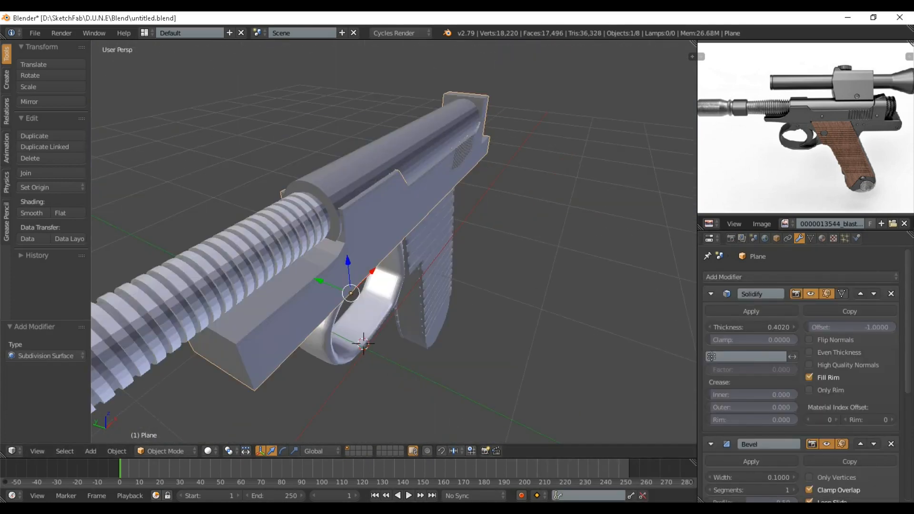
# Step: Create a new material for the pistol body
pyautogui.click(822, 238)
pyautogui.click(782, 312)
pyautogui.moveTo(585, 286); pyautogui.dragTo(381, 286, button='middle')
# Step: Set the body's bevel to 2 segments
pyautogui.click(799, 239)
pyautogui.click(710, 294)
pyautogui.click(793, 360)
pyautogui.scroll(2, 571, 286)
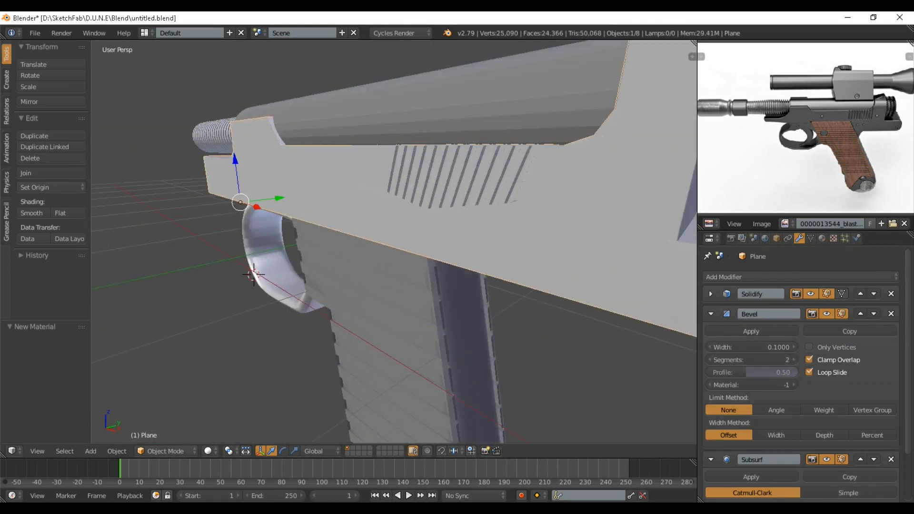
# Step: Shade the body smooth and set its bevel to 1 segment, limited by Vertex Group, with the Width method
pyautogui.scroll(-3, 807, 376)
pyautogui.click(709, 302)
pyautogui.moveTo(571, 281); pyautogui.dragTo(580, 302, button='middle')
pyautogui.click(824, 352)
pyautogui.click(872, 352)
pyautogui.click(775, 403)
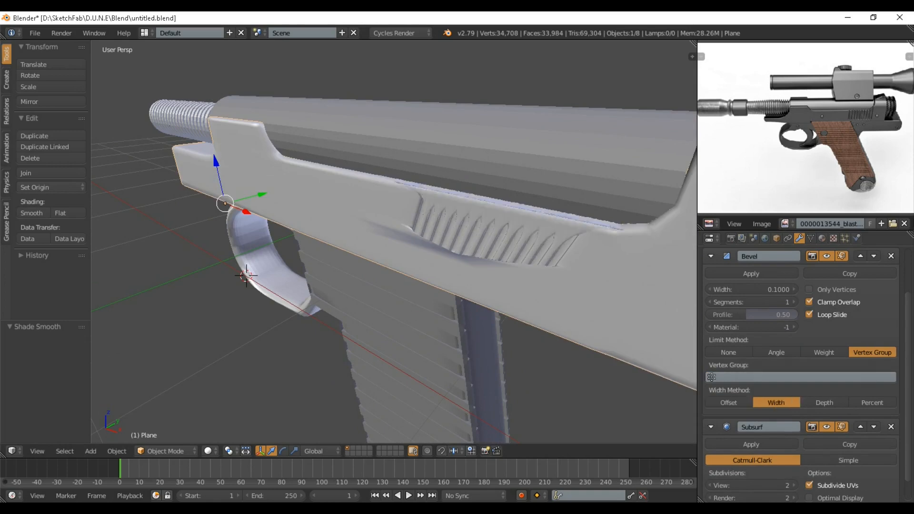
# Step: Try the Depth and Percent width methods on the body's bevel, and switch its limit method to None
pyautogui.click(823, 402)
pyautogui.scroll(-20, 394, 241)
pyautogui.scroll(20, 394, 242)
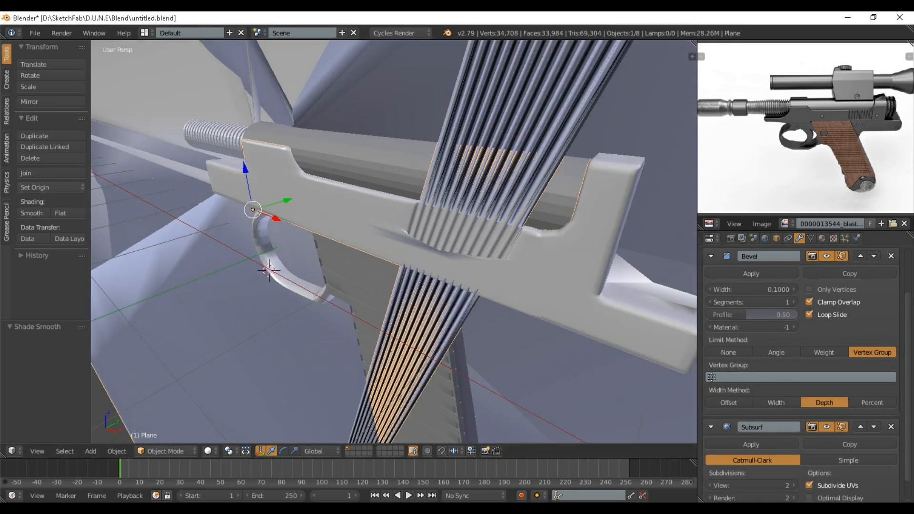
pyautogui.click(872, 403)
pyautogui.click(776, 352)
pyautogui.click(729, 352)
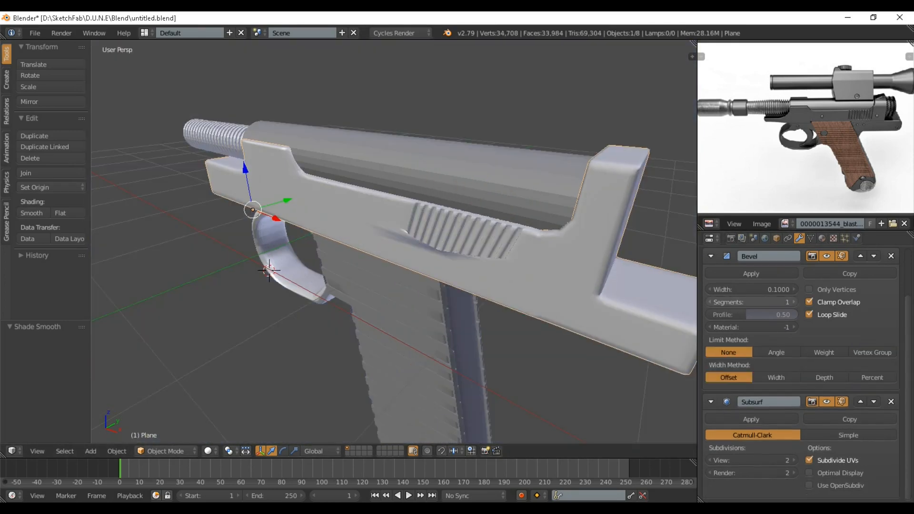
# Step: Try the body's bevel with 3 and 2 segments, comparing the None and Angle limit methods
pyautogui.moveTo(761, 302); pyautogui.dragTo(781, 303)
pyautogui.moveTo(571, 286); pyautogui.dragTo(613, 288, button='middle')
pyautogui.click(776, 352)
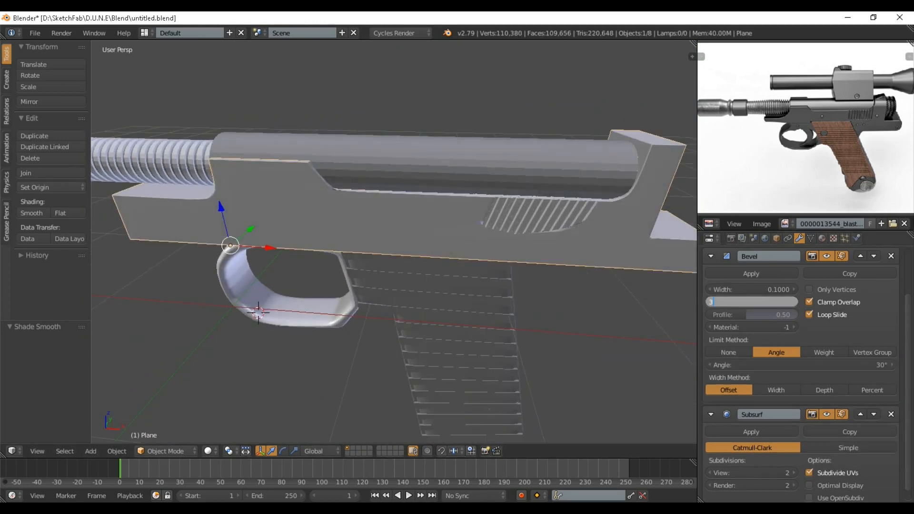
pyautogui.moveTo(571, 247); pyautogui.dragTo(633, 262, button='middle')
pyautogui.scroll(3, 394, 242)
pyautogui.click(728, 352)
pyautogui.scroll(-4, 394, 242)
pyautogui.moveTo(523, 285); pyautogui.dragTo(437, 262, button='middle')
pyautogui.click(777, 352)
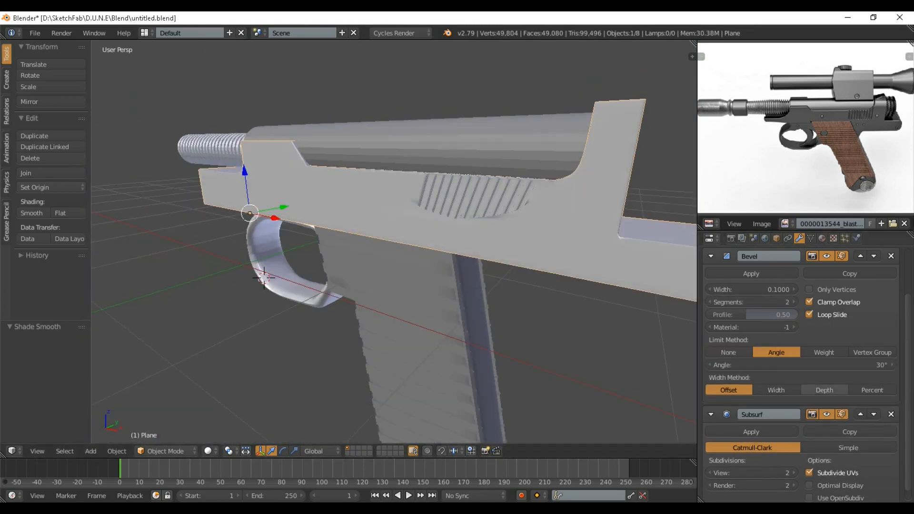
# Step: Try the body's bevel with 1 segment, the Depth width method and an angle limit of 2.3°
pyautogui.click(809, 290)
pyautogui.click(809, 290)
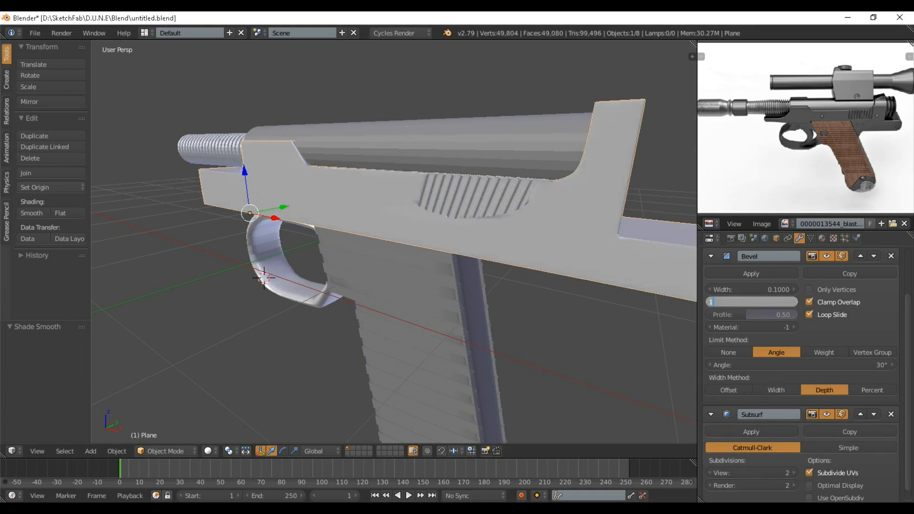
pyautogui.press('Return')
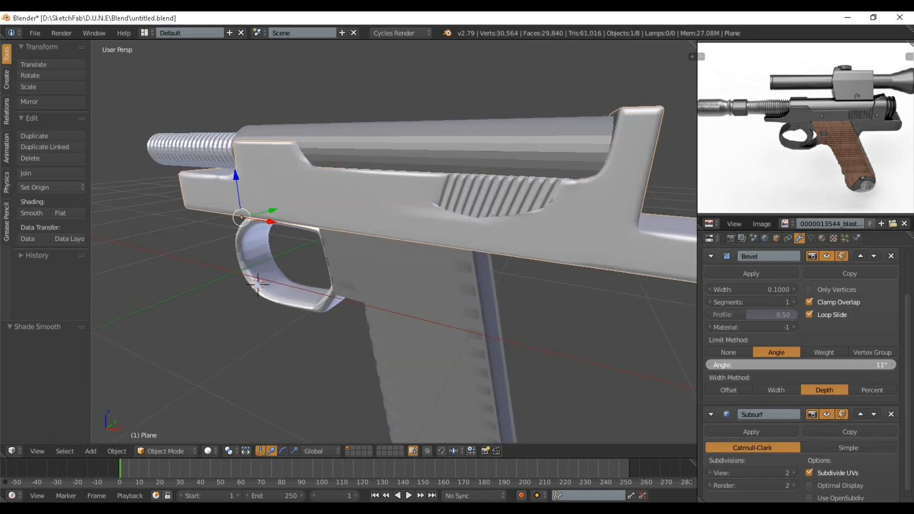
pyautogui.moveTo(801, 365); pyautogui.dragTo(792, 365)
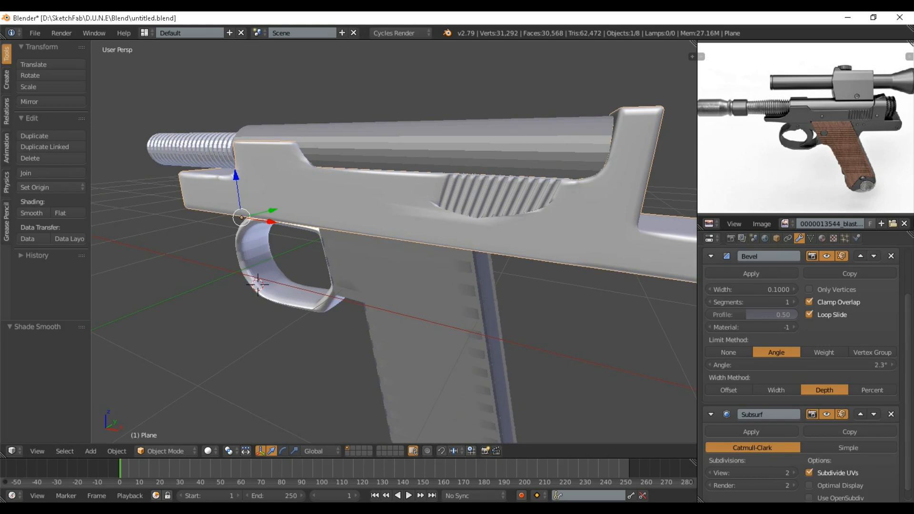
# Step: Remove the body's Bevel and Subdivision Surface modifiers and add a fresh Bevel followed by a Subdivision Surface modifier
pyautogui.click(891, 414)
pyautogui.click(891, 256)
pyautogui.scroll(3, 891, 257)
pyautogui.click(804, 277)
pyautogui.click(804, 277)
pyautogui.click(680, 316)
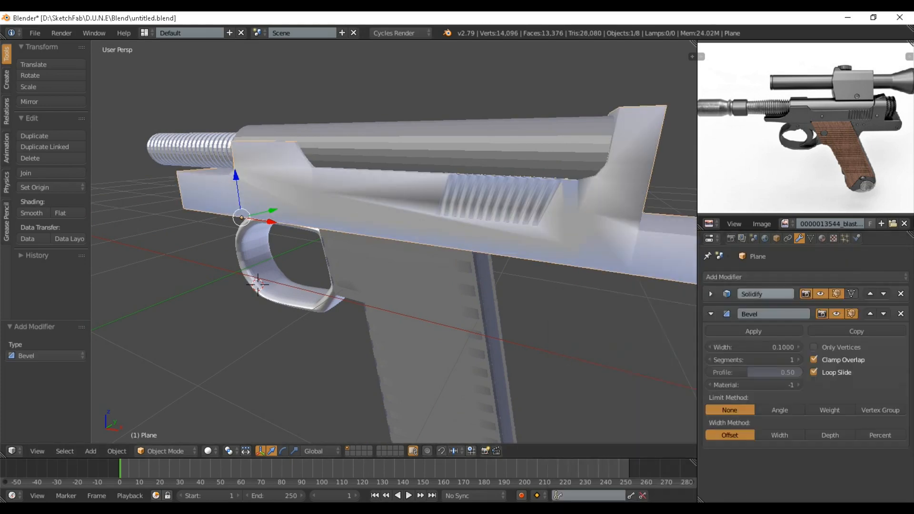
pyautogui.click(805, 277)
pyautogui.click(681, 455)
# Step: Set the new bevel to 2 segments with limit method None and Offset width, and shade the body flat
pyautogui.moveTo(614, 371); pyautogui.dragTo(643, 358, button='middle')
pyautogui.click(778, 410)
pyautogui.scroll(-2, 778, 405)
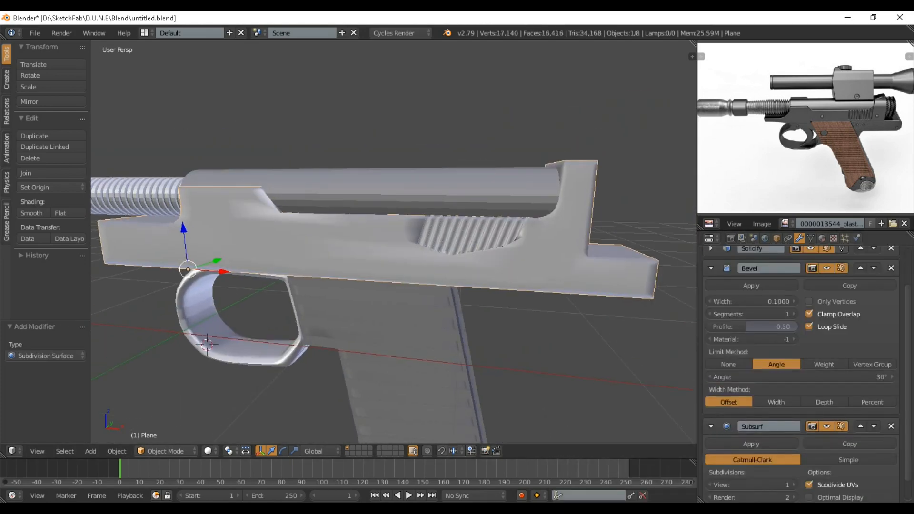
pyautogui.click(728, 365)
pyautogui.click(728, 390)
pyautogui.click(794, 314)
pyautogui.moveTo(428, 305); pyautogui.dragTo(480, 303, button='middle')
pyautogui.click(61, 213)
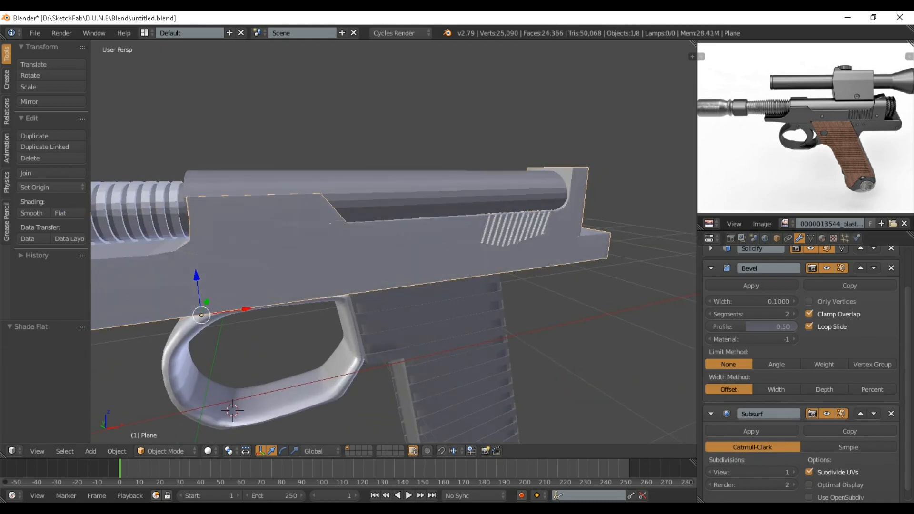
# Step: Duplicate the inner cylinder of the threaded barrel and move the copy forward past the barrel's tip
pyautogui.moveTo(266, 276); pyautogui.dragTo(390, 281, button='middle')
pyautogui.moveTo(457, 281); pyautogui.dragTo(499, 290, button='middle')
pyautogui.moveTo(428, 281); pyautogui.dragTo(485, 297, button='middle')
pyautogui.rightClick(334, 281)
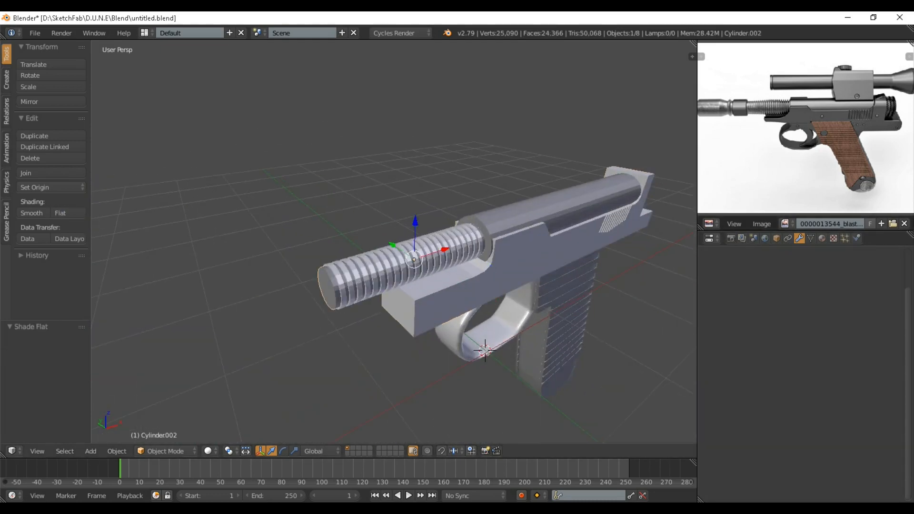
pyautogui.keyDown('shift'); pyautogui.moveTo(335, 282); pyautogui.dragTo(357, 258, button='middle'); pyautogui.keyUp('shift')
pyautogui.hotkey('shift', 'd')
pyautogui.press('Escape')
pyautogui.moveTo(469, 221); pyautogui.dragTo(327, 258)
# Step: Shorten the copied cylinder along X and scale it up by 1.257 to form a collar
pyautogui.moveTo(514, 329); pyautogui.dragTo(469, 323, button='middle')
pyautogui.press('s')
pyautogui.press('x')
pyautogui.click(287, 263)
pyautogui.press('s')
pyautogui.click(296, 268)
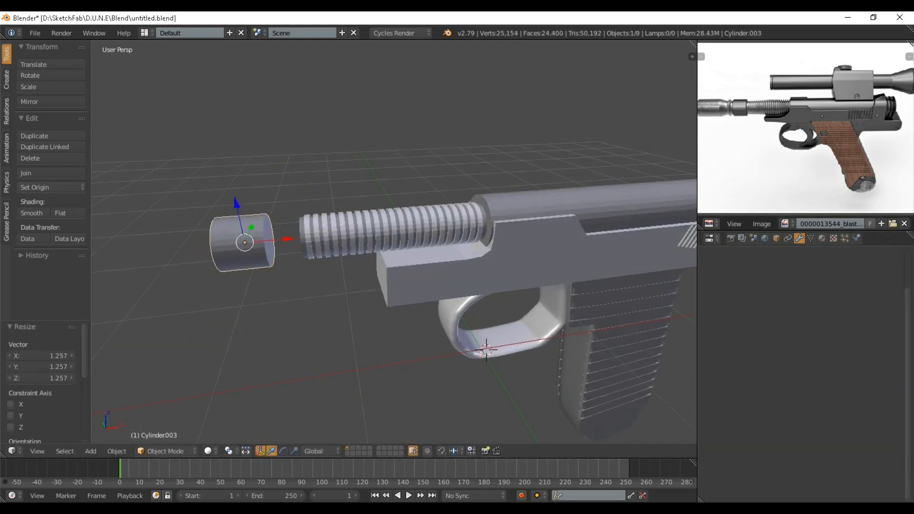
# Step: Move the collar along X until it meets the tip of the threaded barrel, aligning it in front orthographic view
pyautogui.moveTo(286, 239); pyautogui.dragTo(319, 236)
pyautogui.press('KP_1')
pyautogui.press('KP_5')
pyautogui.keyDown('shift'); pyautogui.moveTo(319, 205); pyautogui.dragTo(392, 282, button='middle'); pyautogui.keyUp('shift')
pyautogui.scroll(3, 391, 283)
pyautogui.moveTo(396, 282); pyautogui.dragTo(400, 282)
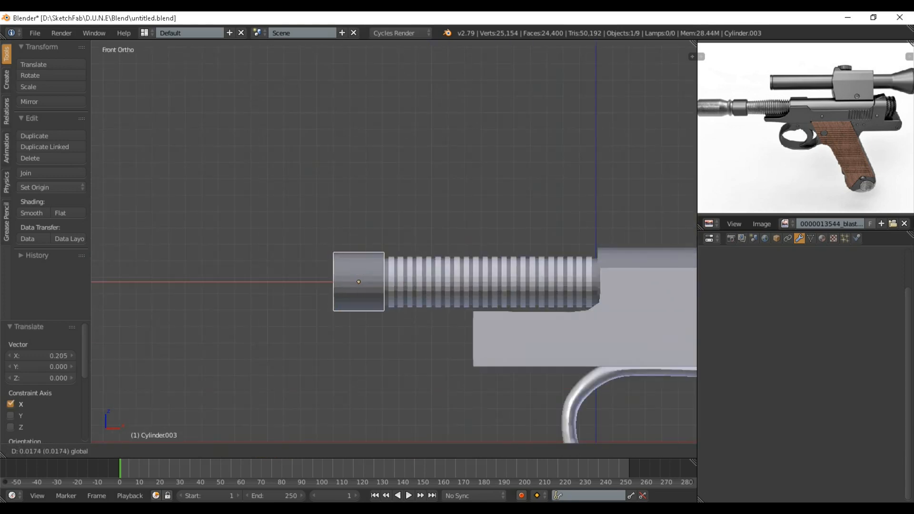
# Step: Duplicate the collar, place the copy directly in front of it and scale it slightly smaller
pyautogui.keyDown('shift'); pyautogui.moveTo(404, 282); pyautogui.dragTo(508, 274, button='middle'); pyautogui.keyUp('shift')
pyautogui.moveTo(508, 273); pyautogui.dragTo(449, 283)
pyautogui.scroll(1, 480, 215)
pyautogui.press('s')
pyautogui.click(468, 224)
# Step: Add two loop cuts around the front cylinder, scale them to 0.44 along X and shift them 0.056 towards the collar
pyautogui.press('Tab')
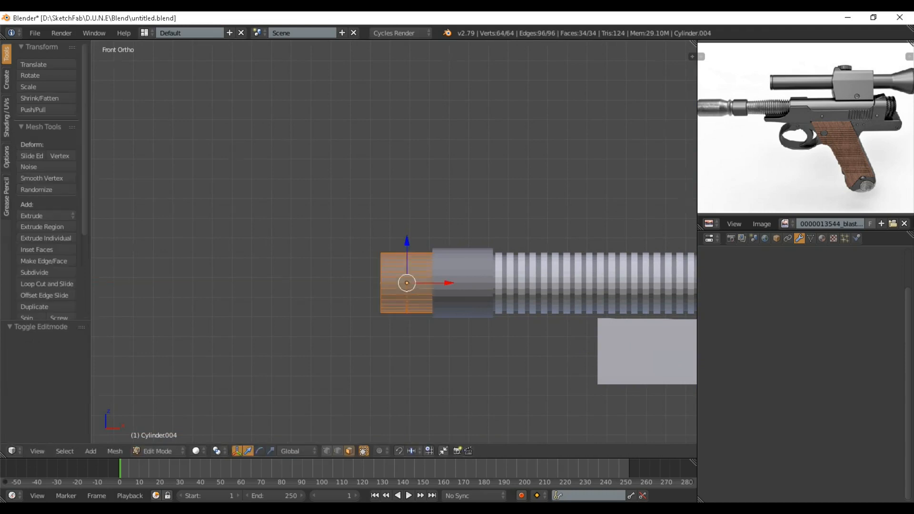
pyautogui.scroll(2, 469, 300)
pyautogui.hotkey('ctrl', 'r')
pyautogui.scroll(1, 469, 299)
pyautogui.click(469, 302)
pyautogui.rightClick(468, 302)
pyautogui.press('s')
pyautogui.press('x')
pyautogui.click(460, 310)
pyautogui.press('g')
pyautogui.press('x')
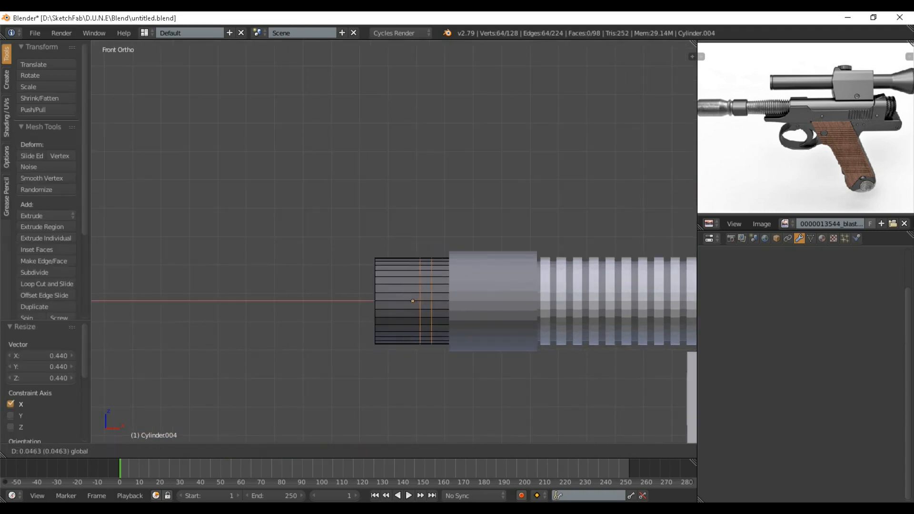
pyautogui.press('Return')
# Step: Extrude the face band between the two loops outward to about 1.13 scale and narrow its outer edge along X into a raised ring
pyautogui.scroll(2, 486, 305)
pyautogui.press('z')
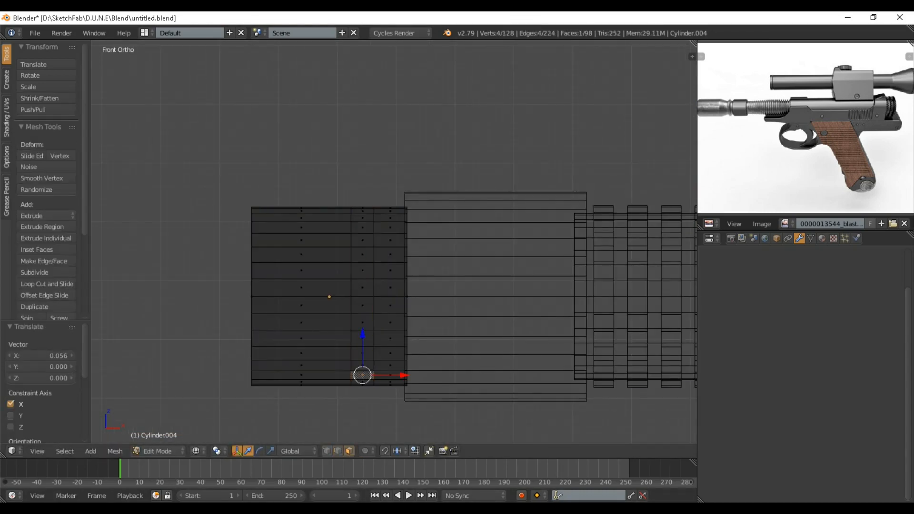
pyautogui.press('z')
pyautogui.scroll(-1, 394, 243)
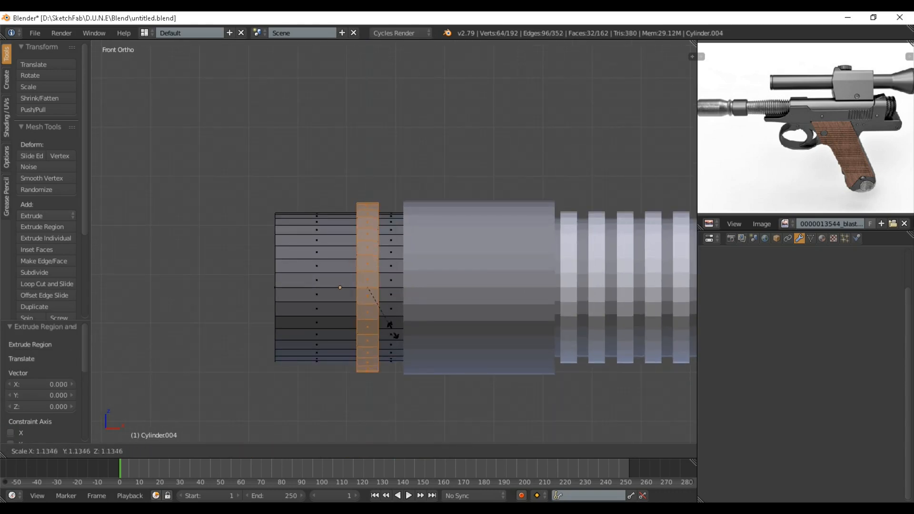
pyautogui.click(391, 328)
pyautogui.press('s')
pyautogui.press('x')
pyautogui.press('Tab')
# Step: Flare the muzzle piece ahead of the ring by enlarging its front end face, following the reference image
pyautogui.scroll(-1, 391, 305)
pyautogui.keyDown('shift'); pyautogui.moveTo(391, 305); pyautogui.dragTo(467, 295, button='middle'); pyautogui.keyUp('shift')
pyautogui.scroll(1, 459, 289)
pyautogui.press('Tab')
pyautogui.press('KP_1')
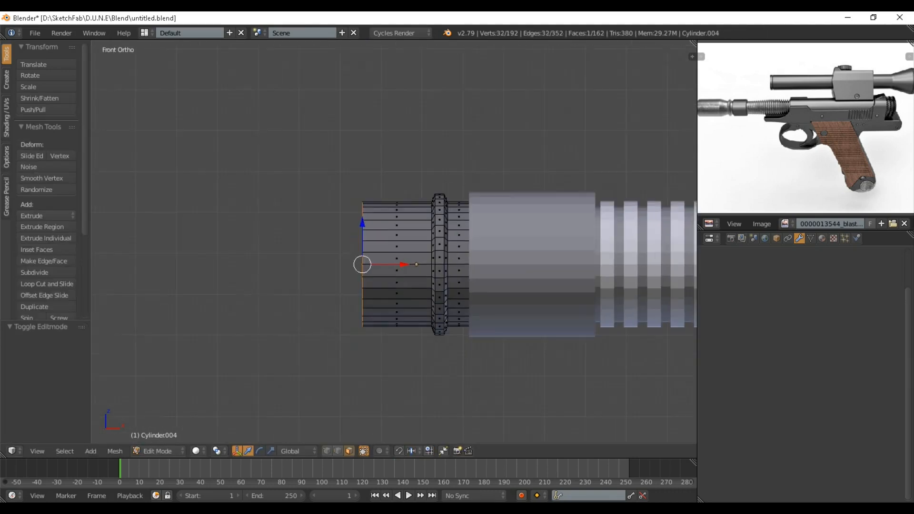
pyautogui.click(449, 319)
pyautogui.moveTo(747, 119); pyautogui.dragTo(816, 132, button='middle')
pyautogui.scroll(2, 805, 128)
pyautogui.scroll(-2, 405, 267)
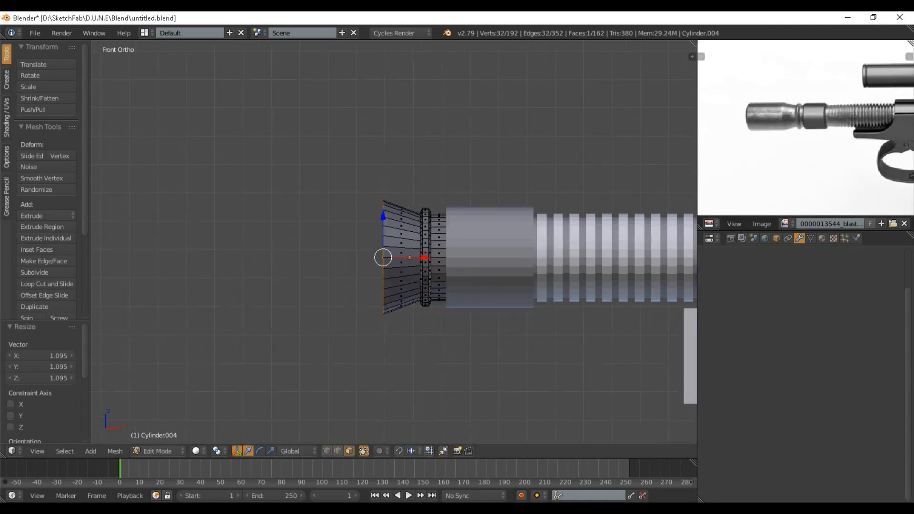
# Step: Extrude the flared end forward into a long muzzle cylinder and add a narrow chamfer around its front edge
pyautogui.keyDown('shift'); pyautogui.moveTo(404, 267); pyautogui.dragTo(448, 257, button='middle'); pyautogui.keyUp('shift')
pyautogui.moveTo(440, 247); pyautogui.dragTo(316, 248)
pyautogui.keyDown('shift'); pyautogui.moveTo(295, 257); pyautogui.dragTo(356, 251, button='middle'); pyautogui.keyUp('shift')
pyautogui.scroll(3, 349, 252)
pyautogui.press('e')
pyautogui.rightClick(466, 248)
pyautogui.press('s')
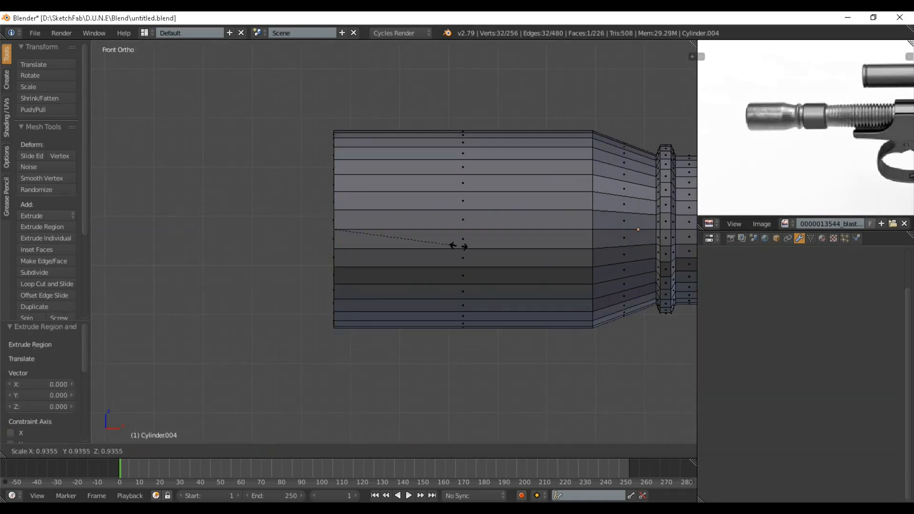
pyautogui.click(457, 246)
pyautogui.moveTo(375, 229); pyautogui.dragTo(365, 230)
# Step: Leave a narrow rim around the muzzle's end face and extrude the inner face back into the cylinder to hollow it
pyautogui.moveTo(366, 231); pyautogui.dragTo(421, 228, button='middle')
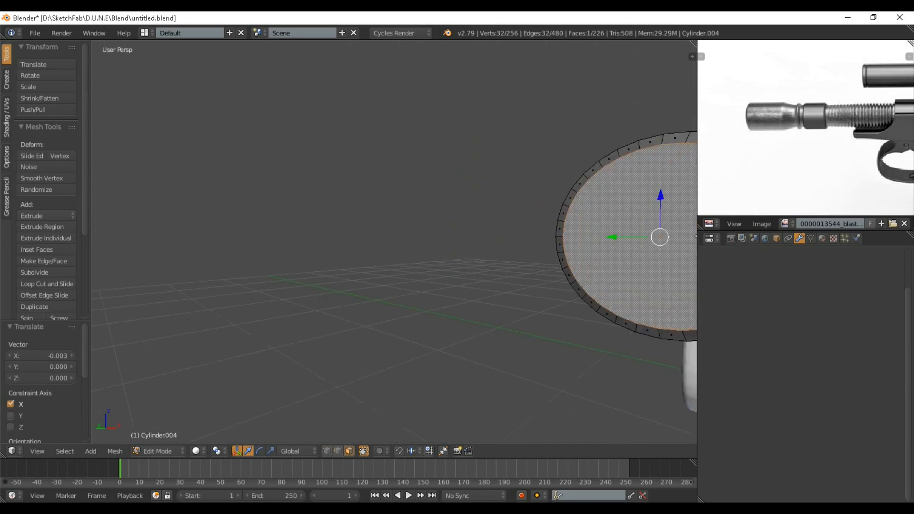
pyautogui.keyDown('shift'); pyautogui.moveTo(571, 238); pyautogui.dragTo(381, 245, button='middle'); pyautogui.keyUp('shift')
pyautogui.click(513, 278)
pyautogui.moveTo(513, 278); pyautogui.dragTo(485, 274, button='middle')
pyautogui.press('e')
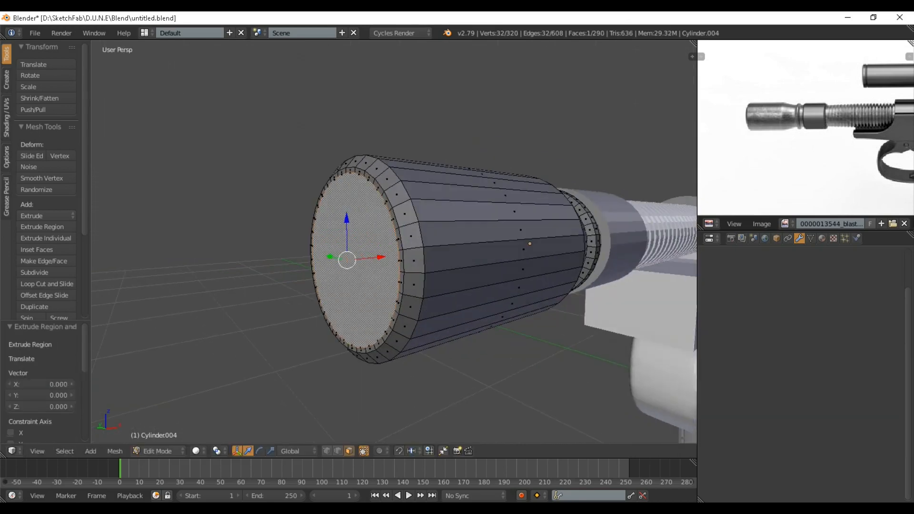
pyautogui.moveTo(415, 259); pyautogui.dragTo(526, 247)
pyautogui.press('Tab')
# Step: Save the pistol's blend file
pyautogui.moveTo(476, 247); pyautogui.dragTo(552, 238, button='middle')
pyautogui.scroll(-6, 476, 247)
pyautogui.hotkey('ctrl', 's')
pyautogui.moveTo(428, 257); pyautogui.dragTo(400, 255, button='middle')
pyautogui.scroll(-3, 429, 252)
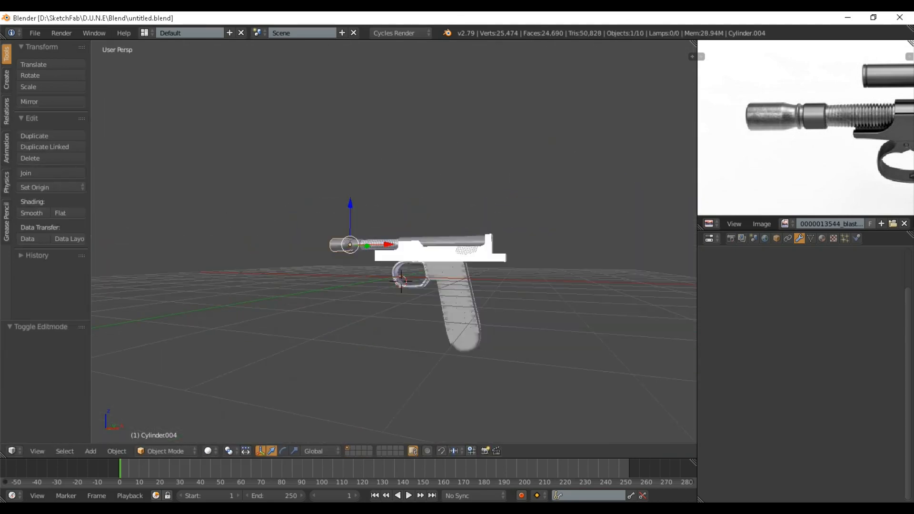
# Step: Add a plane over the upper part of the pistol body and rotate it 90° about X to face the front view
pyautogui.press('KP_1')
pyautogui.moveTo(838, 119); pyautogui.dragTo(704, 179, button='middle')
pyautogui.scroll(-1, 800, 142)
pyautogui.scroll(5, 481, 250)
pyautogui.keyDown('shift'); pyautogui.moveTo(524, 257); pyautogui.dragTo(386, 243, button='middle'); pyautogui.keyUp('shift')
pyautogui.press('KP_5')
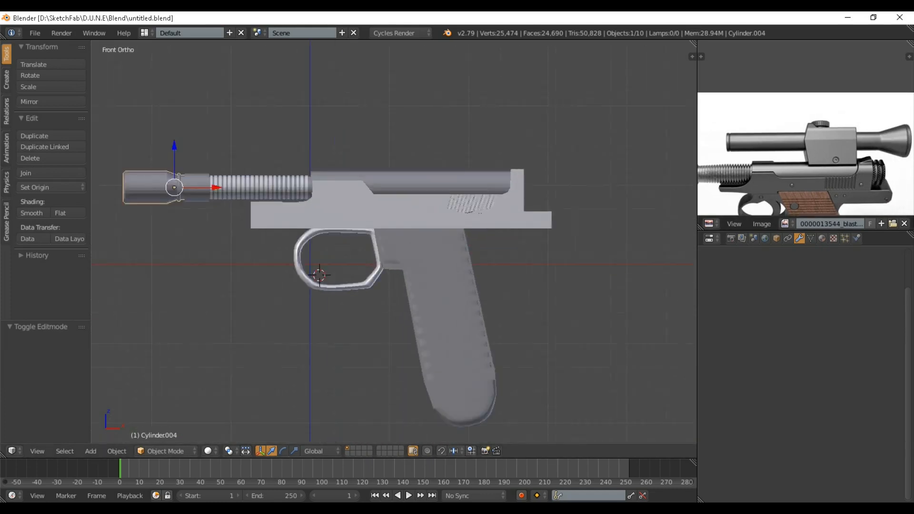
pyautogui.click(357, 214)
pyautogui.hotkey('shift', 'a')
pyautogui.moveTo(338, 213)
pyautogui.click(394, 213)
pyautogui.write('rx90')
pyautogui.press('Return')
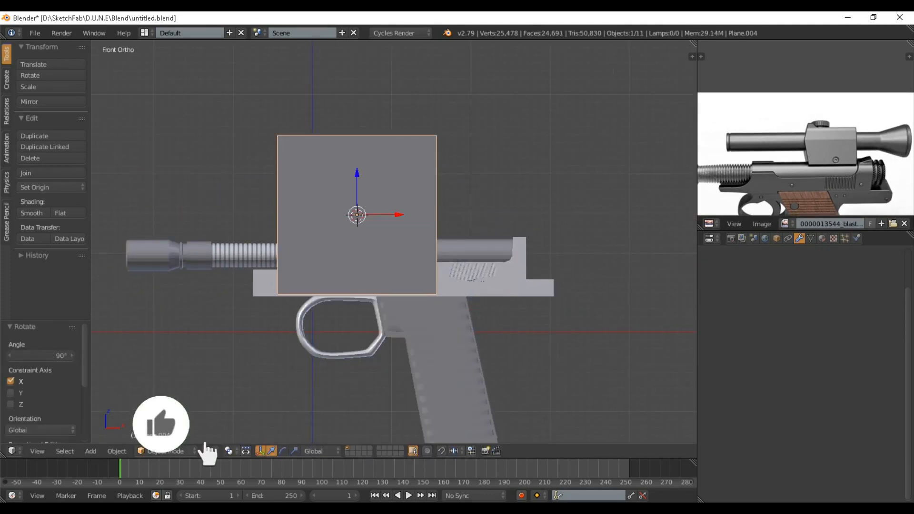
# Step: Shrink the plane and move it 1.435 along X to sit over the rear of the barrel as the scope mount
pyautogui.press('s')
pyautogui.click(378, 213)
pyautogui.press('g')
pyautogui.press('x')
pyautogui.click(492, 213)
pyautogui.scroll(1, 492, 213)
pyautogui.scroll(4, 492, 213)
pyautogui.keyDown('shift'); pyautogui.moveTo(493, 213); pyautogui.dragTo(403, 242, button='middle'); pyautogui.keyUp('shift')
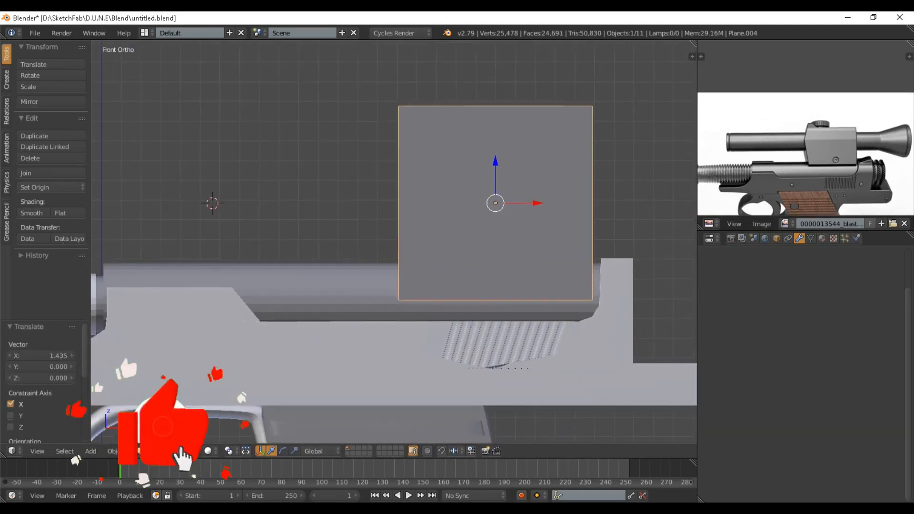
# Step: Add a horizontal loop cut across the scope mount plane and raise it 0.113 along Z
pyautogui.press('Tab')
pyautogui.hotkey('ctrl', 'r')
pyautogui.click(405, 233)
pyautogui.click(405, 233)
pyautogui.press('g')
pyautogui.press('z')
pyautogui.click(405, 210)
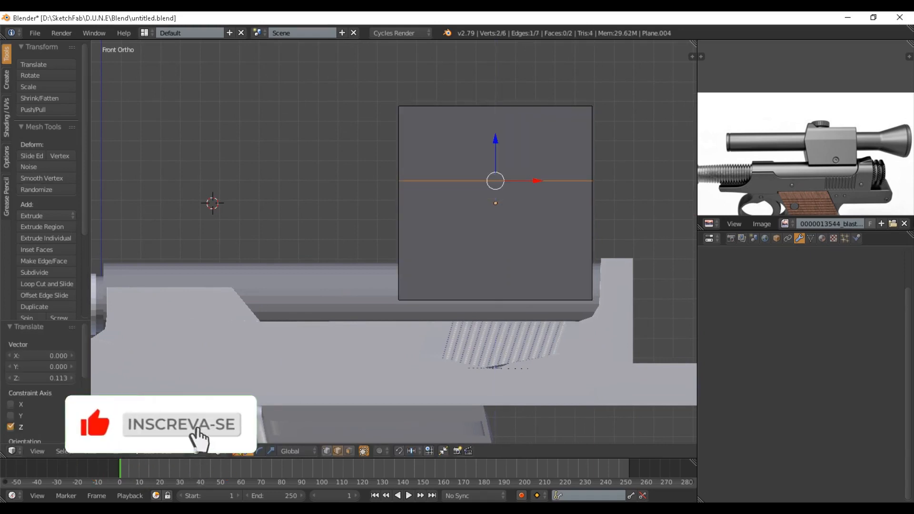
# Step: Move the horizontal loop's front vertex -0.119 along X and add a vertical loop cut near the plane's front edge
pyautogui.press('g')
pyautogui.press('x')
pyautogui.click(377, 181)
pyautogui.hotkey('ctrl', 'r')
pyautogui.click(453, 181)
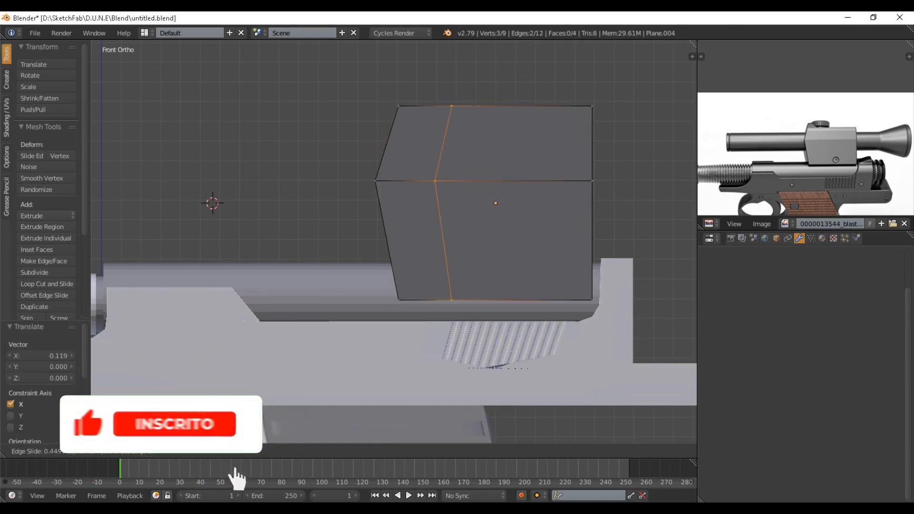
pyautogui.click(419, 181)
# Step: Extrude the short front segment of the scope mount's top edge straight upward along Z
pyautogui.hotkey('ctrl', 'Tab')
pyautogui.press('2')
pyautogui.keyDown('shift'); pyautogui.moveTo(419, 112); pyautogui.dragTo(410, 186, button='middle'); pyautogui.keyUp('shift')
pyautogui.rightClick(409, 183)
pyautogui.press('e')
pyautogui.press('Escape')
pyautogui.press('g')
pyautogui.press('z')
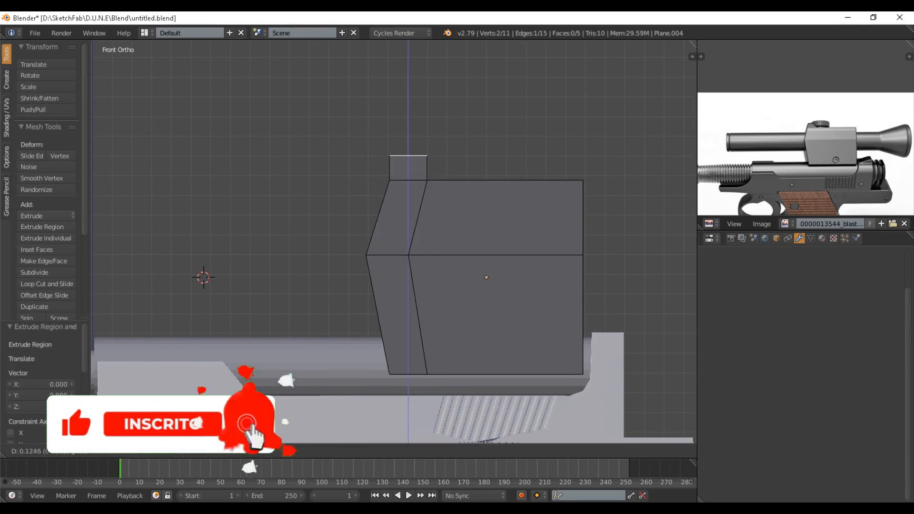
pyautogui.click(478, 163)
# Step: Narrow the extruded top edge along X and move it 0.046 along X
pyautogui.press('s')
pyautogui.press('x')
pyautogui.click(466, 161)
pyautogui.click(435, 149)
pyautogui.press('g')
pyautogui.press('x')
pyautogui.click(445, 149)
# Step: Move the raised tab's rear vertex along X until the tab's back edge is vertical, then leave edit mode
pyautogui.hotkey('ctrl', 'Tab')
pyautogui.press('1')
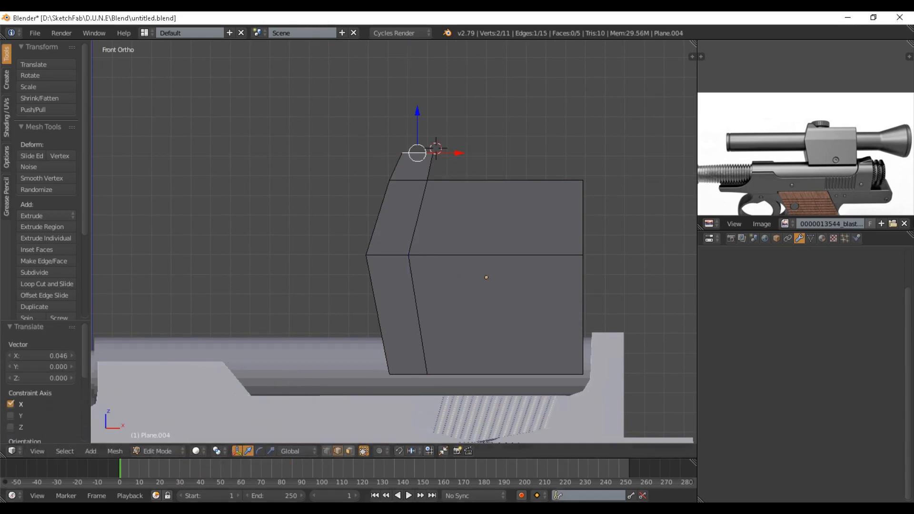
pyautogui.rightClick(436, 151)
pyautogui.press('g')
pyautogui.press('x')
pyautogui.click(435, 152)
pyautogui.press('Tab')
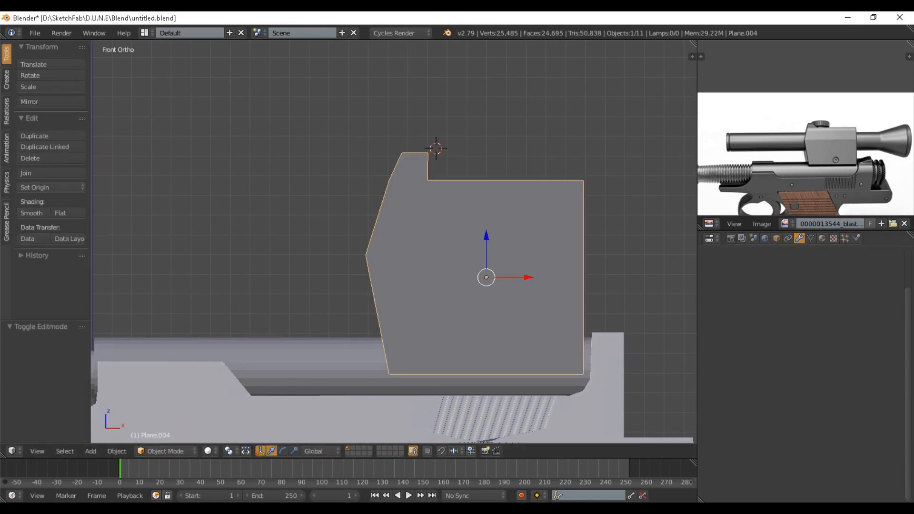
# Step: Add a Solidify modifier with a thickness of 1.008 to the scope mount and shift the mount -0.003 along Y
pyautogui.click(805, 276)
pyautogui.click(679, 454)
pyautogui.moveTo(571, 314); pyautogui.dragTo(649, 353, button='middle')
pyautogui.moveTo(756, 327); pyautogui.dragTo(785, 327)
pyautogui.press('KP_3')
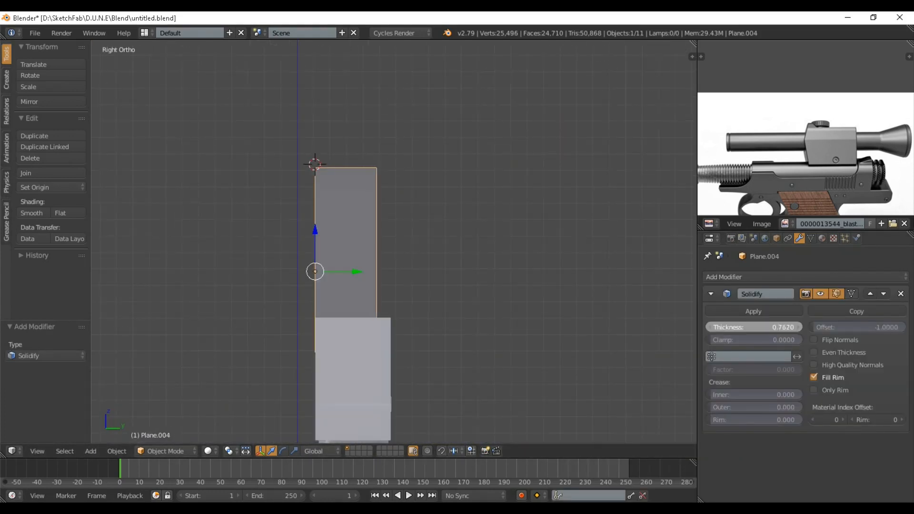
pyautogui.moveTo(771, 327); pyautogui.dragTo(772, 327)
pyautogui.moveTo(357, 271); pyautogui.dragTo(354, 271)
pyautogui.moveTo(787, 327); pyautogui.dragTo(785, 327)
# Step: Check the thickened scope mount in perspective and save the blend file
pyautogui.press('KP_0')
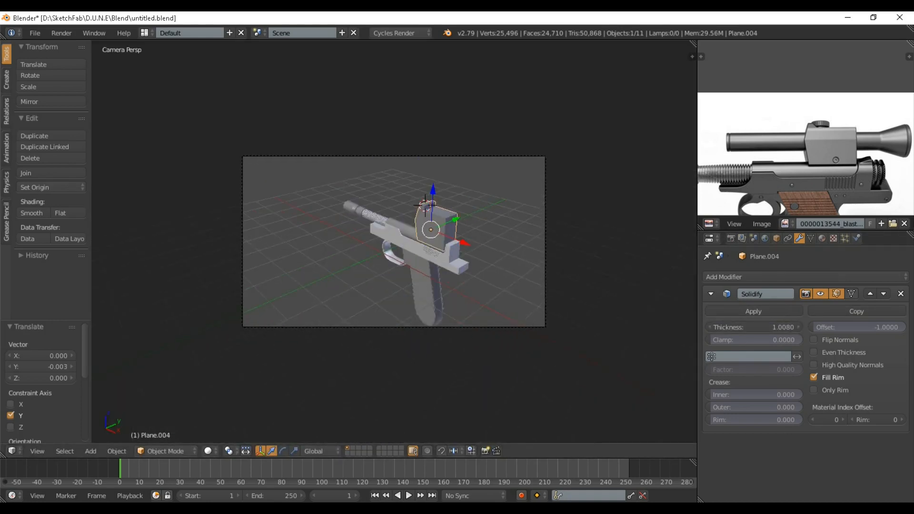
pyautogui.moveTo(394, 241); pyautogui.dragTo(366, 238, button='middle')
pyautogui.press('KP_5')
pyautogui.scroll(8, 394, 242)
pyautogui.press('KP_5')
pyautogui.hotkey('ctrl', 's')
pyautogui.press('Return')
# Step: Add a Bevel modifier and a Subdivision Surface modifier to the scope mount
pyautogui.moveTo(538, 269); pyautogui.dragTo(581, 283, button='middle')
pyautogui.scroll(2, 598, 280)
pyautogui.press('s')
pyautogui.click(581, 275)
pyautogui.click(526, 250)
pyautogui.click(711, 294)
pyautogui.click(728, 276)
pyautogui.click(690, 314)
pyautogui.click(728, 277)
pyautogui.click(690, 466)
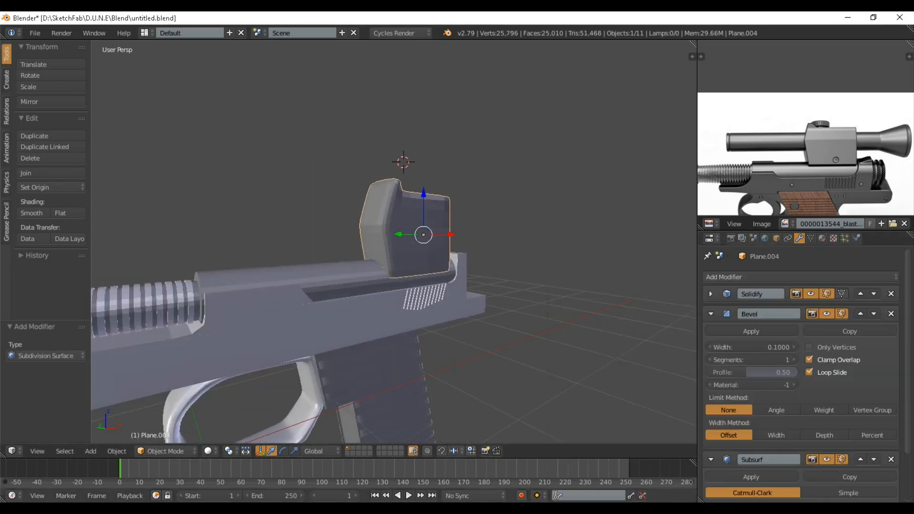
# Step: Try 2 segments and the Angle limit method on the mount's Bevel modifier, then return the limit method to None
pyautogui.moveTo(619, 310); pyautogui.dragTo(567, 302, button='middle')
pyautogui.press('Return')
pyautogui.moveTo(619, 285); pyautogui.dragTo(566, 309, button='middle')
pyautogui.scroll(4, 566, 310)
pyautogui.click(775, 410)
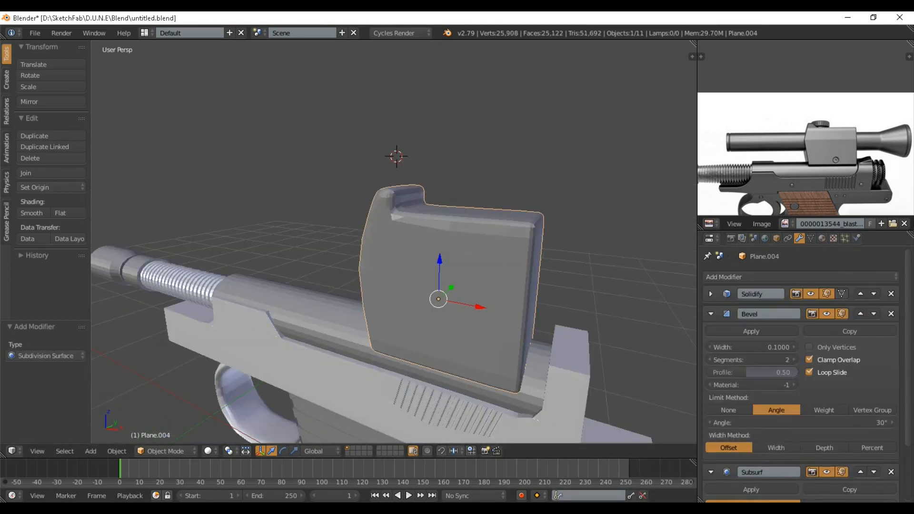
pyautogui.click(728, 409)
# Step: Set the Bevel to the Width method with 4 segments and the Subdivision Surface view level to 2
pyautogui.click(776, 435)
pyautogui.moveTo(629, 285); pyautogui.dragTo(635, 309, button='middle')
pyautogui.scroll(-3, 752, 410)
pyautogui.click(793, 460)
pyautogui.click(751, 301)
pyautogui.write('4')
pyautogui.press('Return')
# Step: Select the scope mount's two bottom edges in edit mode and nudge them slightly along Y
pyautogui.moveTo(571, 309); pyautogui.dragTo(514, 300, button='middle')
pyautogui.press('Tab')
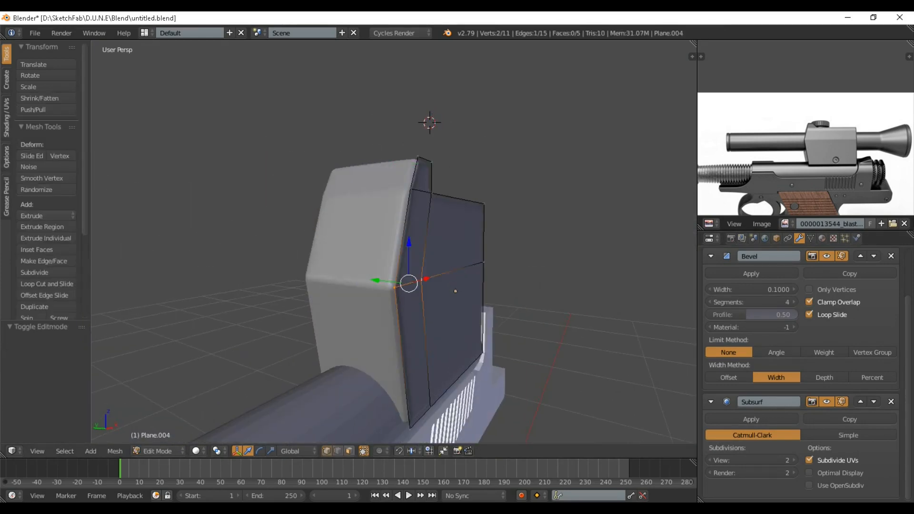
pyautogui.moveTo(410, 285); pyautogui.dragTo(388, 296, button='middle')
pyautogui.keyDown('shift'); pyautogui.rightClick(450, 271); pyautogui.keyUp('shift')
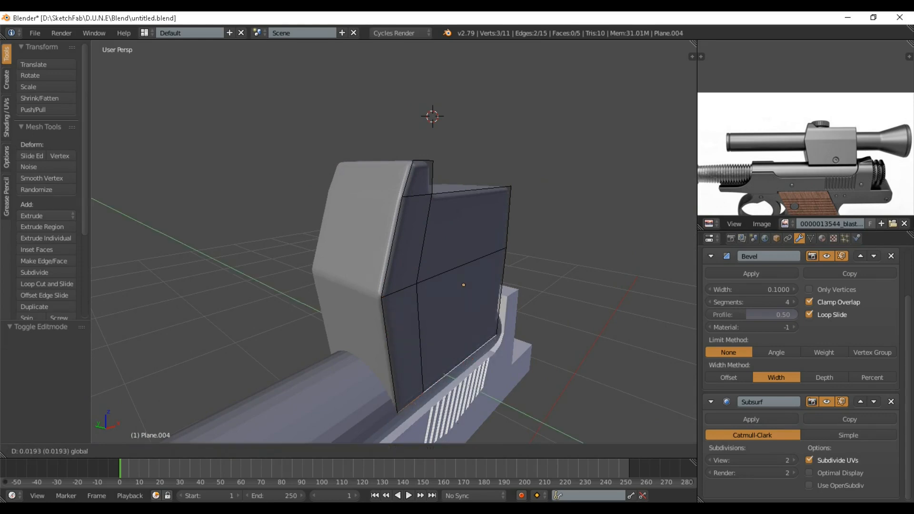
pyautogui.moveTo(410, 364); pyautogui.dragTo(402, 360)
pyautogui.moveTo(402, 359)
pyautogui.mouseDown(button='middle')
pyautogui.moveTo(437, 348)
pyautogui.moveTo(338, 329)
pyautogui.moveTo(428, 335)
pyautogui.moveTo(352, 341)
pyautogui.moveTo(398, 357)
pyautogui.mouseUp(button='middle')
pyautogui.press('Tab')
# Step: Try removing the scope mount's Solidify modifier, undo the removal and toggle its viewport display off and on
pyautogui.scroll(-3, 429, 333)
pyautogui.scroll(3, 799, 342)
pyautogui.click(891, 293)
pyautogui.hotkey('ctrl', 'z')
pyautogui.click(811, 294)
pyautogui.click(811, 294)
# Step: Add a cylinder near the top of the scope mount and scale it to 0.32
pyautogui.press('KP_1')
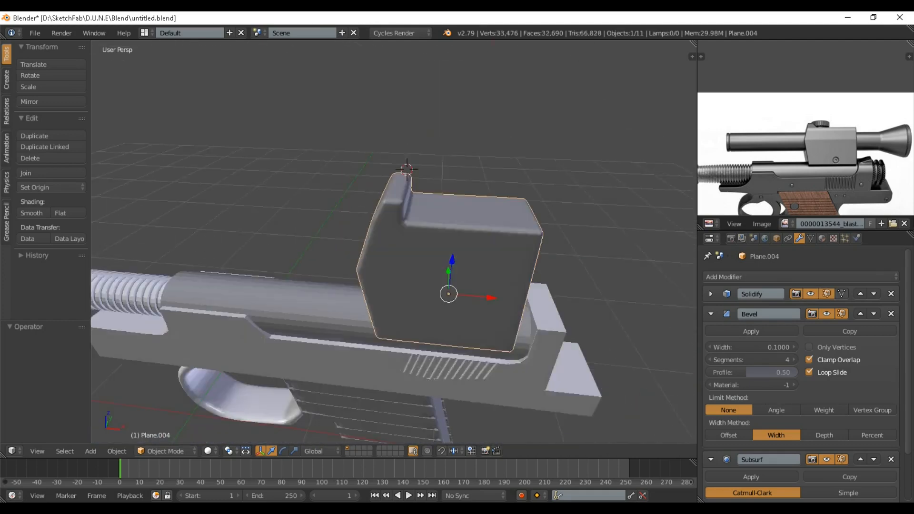
pyautogui.scroll(2, 404, 267)
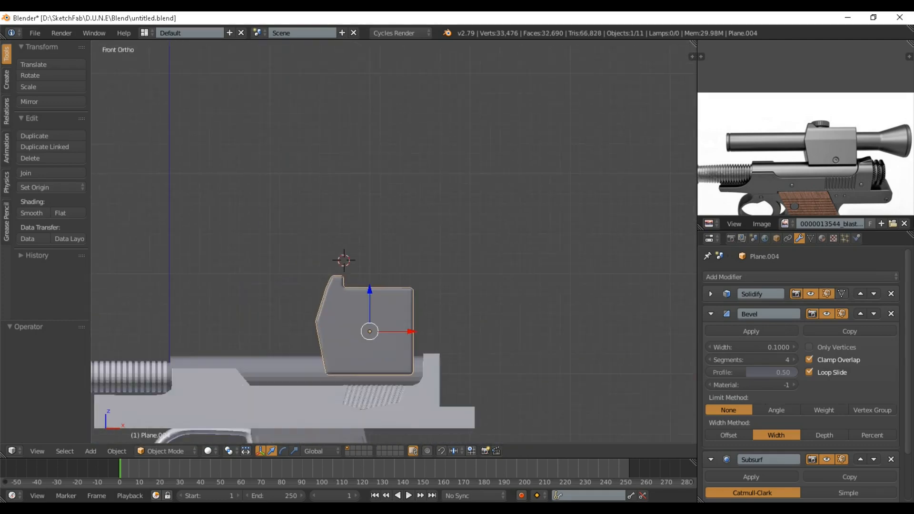
pyautogui.hotkey('shift', 'a')
pyautogui.moveTo(302, 291)
pyautogui.click(377, 120)
pyautogui.press('s')
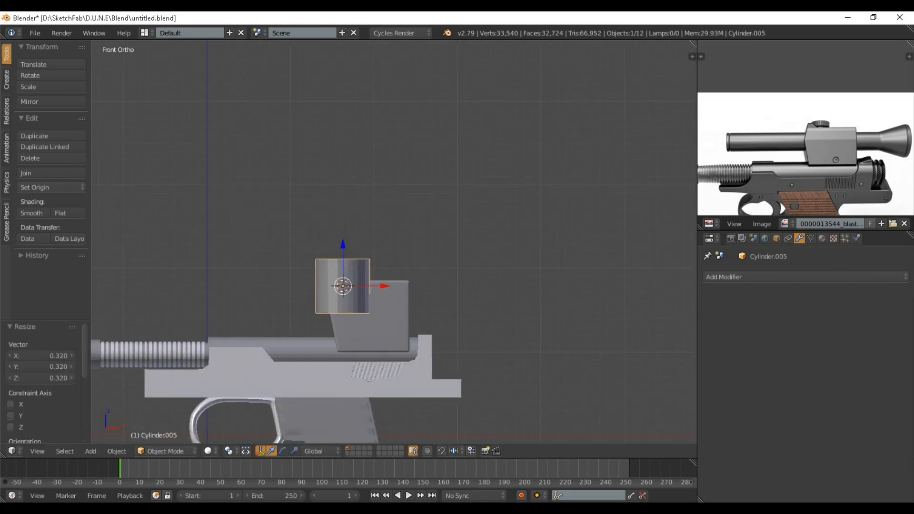
pyautogui.click(349, 245)
# Step: Lower the cylinder to the mount's height, scale it to 0.808 with its axis along X and centre it over the body
pyautogui.moveTo(343, 245); pyautogui.dragTo(343, 257)
pyautogui.press('KP_7')
pyautogui.moveTo(343, 220); pyautogui.dragTo(342, 205)
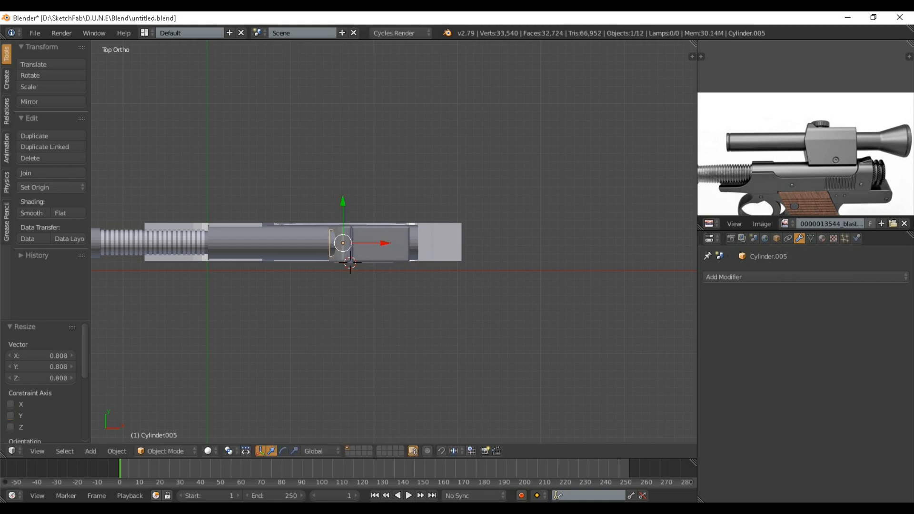
# Step: Stretch the cylinder by 12.371 along X into a scope tube and position it through the mount, lowered 0.148 and shifted forward
pyautogui.press('z')
pyautogui.press('KP_1')
pyautogui.press('Return')
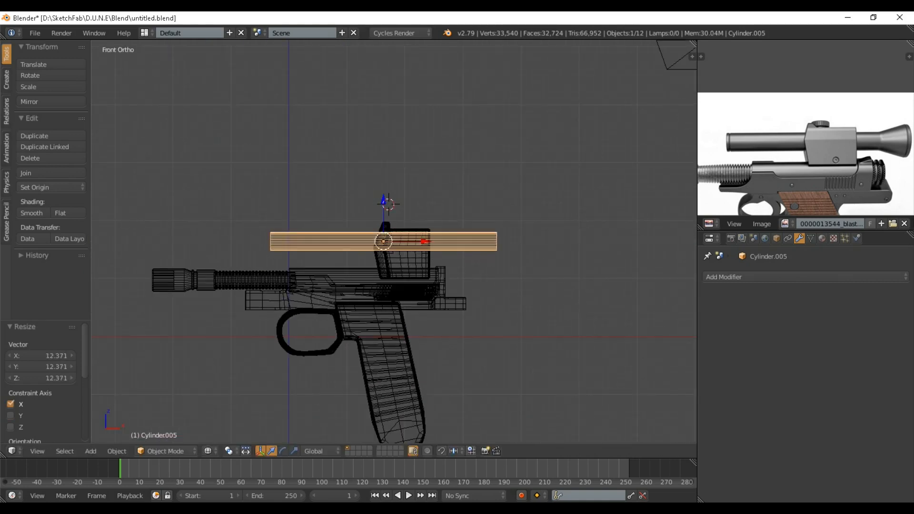
pyautogui.press('z')
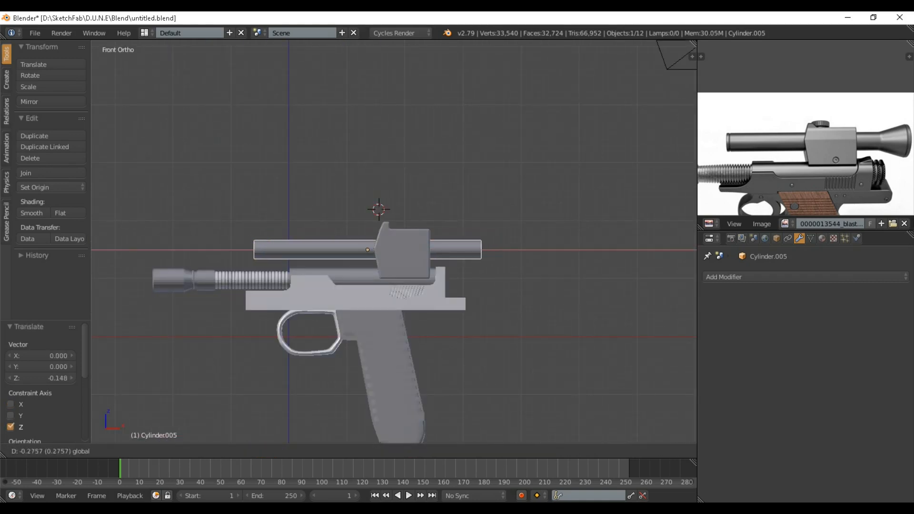
pyautogui.press('Return')
# Step: Select the scope tube's rear end face and move it -0.233 along X
pyautogui.moveTo(381, 238); pyautogui.dragTo(429, 209, button='middle')
pyautogui.press('Tab')
pyautogui.scroll(4, 368, 214)
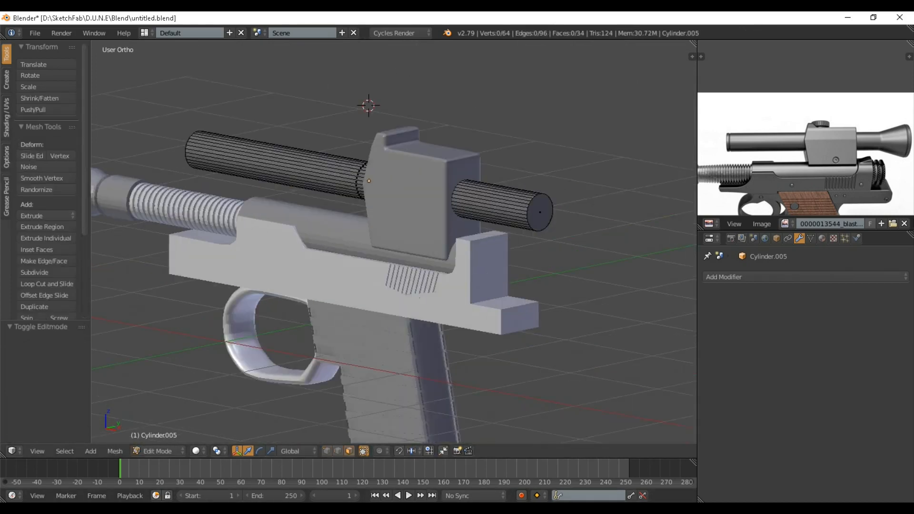
pyautogui.rightClick(539, 212)
pyautogui.press('KP_1')
pyautogui.scroll(-2, 543, 205)
pyautogui.scroll(2, 558, 144)
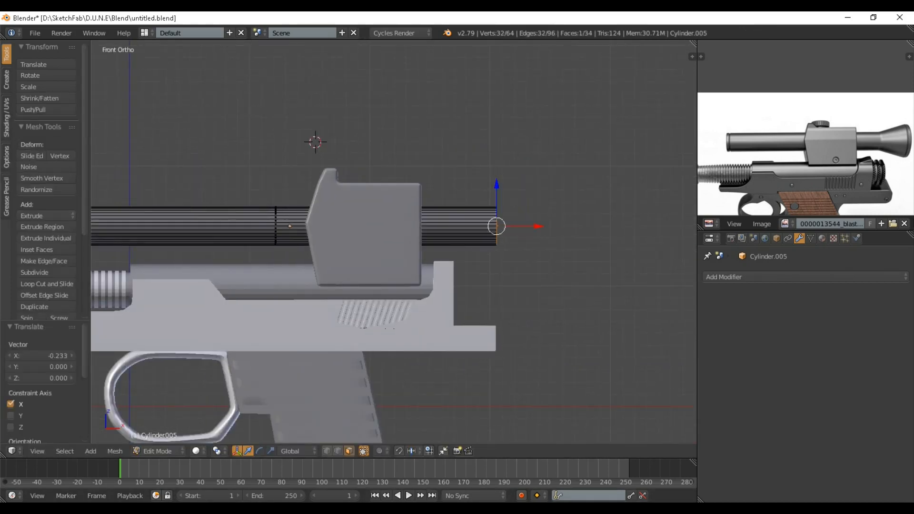
# Step: Extrude the rear face backward and enlarge it into a flared eyepiece, shifting its end -0.085 along X
pyautogui.press('Return')
pyautogui.press('s')
pyautogui.press('Return')
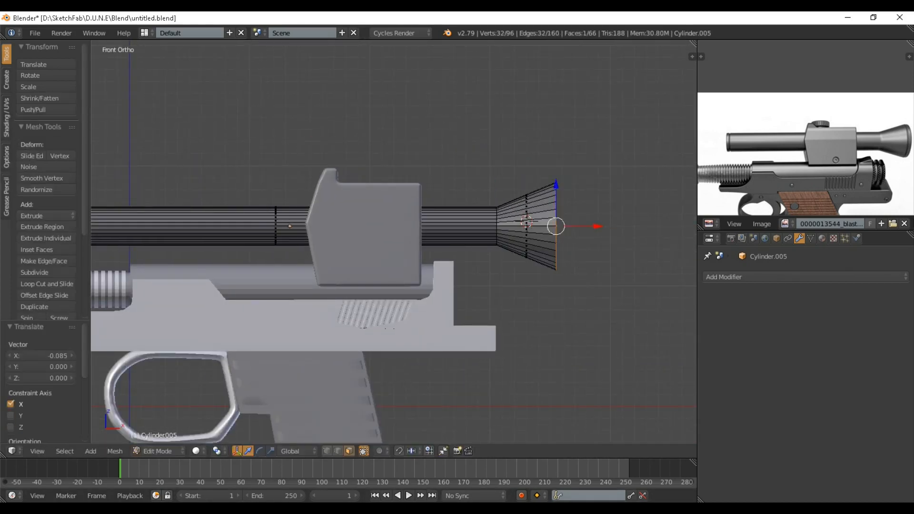
# Step: Extrude the eyepiece's end face 0.009 along X to form a thin rim
pyautogui.scroll(4, 602, 207)
pyautogui.keyDown('shift'); pyautogui.moveTo(602, 207); pyautogui.dragTo(555, 198, button='middle'); pyautogui.keyUp('shift')
pyautogui.press('e')
pyautogui.press('Return')
pyautogui.press('g')
pyautogui.press('x')
pyautogui.press('Return')
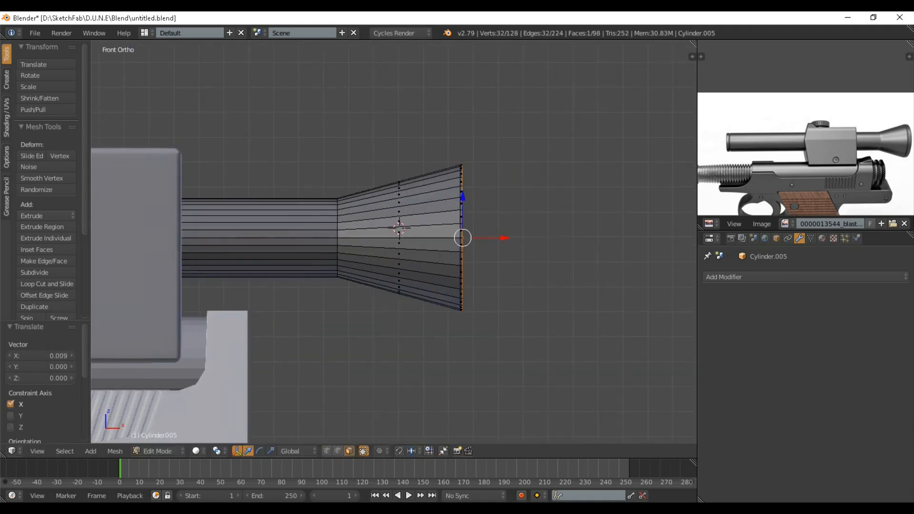
# Step: Extrude the rim's end face and shrink it to 0.864 to taper it inward
pyautogui.scroll(5, 549, 162)
pyautogui.click(383, 354)
pyautogui.keyDown('shift'); pyautogui.moveTo(384, 355); pyautogui.dragTo(384, 328, button='middle'); pyautogui.keyUp('shift')
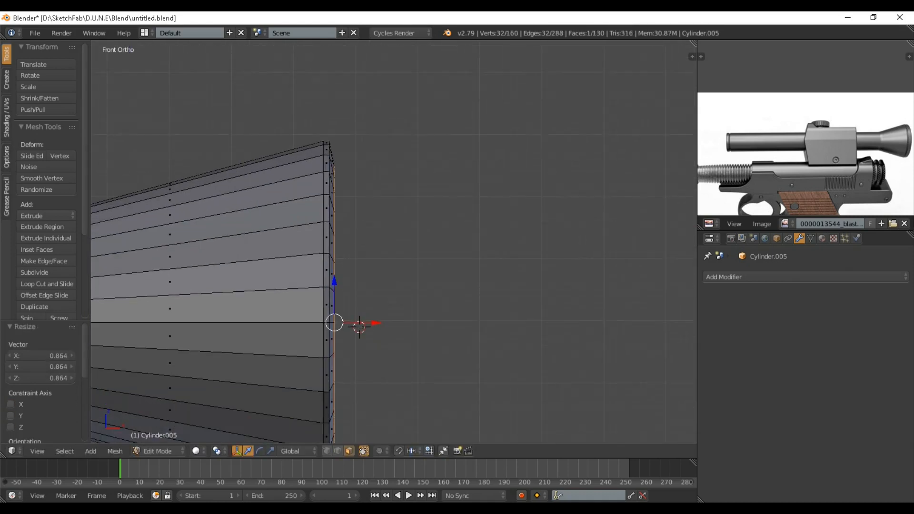
pyautogui.click(392, 379)
# Step: Extrude the eyepiece's end to form a narrow groove, then extrude it 0.007 along X and widen it into an outer lip
pyautogui.press('e')
pyautogui.press('Return')
pyautogui.press('g')
pyautogui.press('x')
pyautogui.press('Return')
pyautogui.press('e')
pyautogui.press('Return')
pyautogui.press('s')
pyautogui.press('Return')
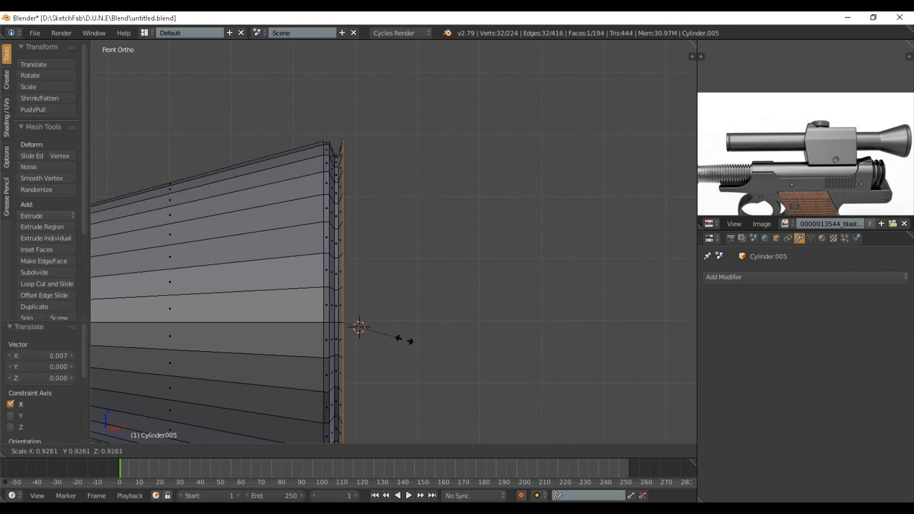
pyautogui.click(404, 340)
# Step: Extrude the eyepiece's outer lip slightly along X, leave edit mode and save the blend file
pyautogui.press('e')
pyautogui.press('Return')
pyautogui.press('g')
pyautogui.press('x')
pyautogui.press('Return')
pyautogui.press('Tab')
pyautogui.scroll(-12, 562, 197)
pyautogui.hotkey('ctrl', 's')
pyautogui.press('Return')
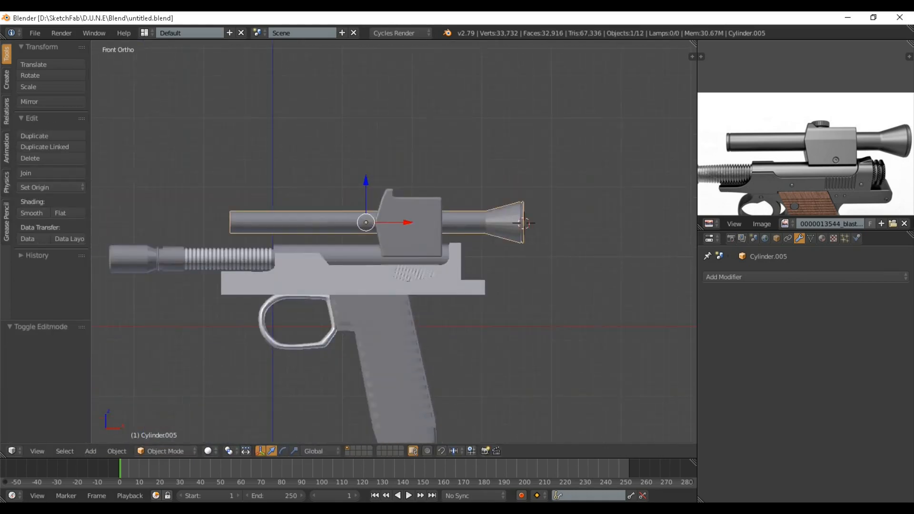
# Step: Select the scope tube's front end face and move it 0.036 along X
pyautogui.moveTo(333, 209); pyautogui.dragTo(428, 243, button='middle')
pyautogui.scroll(4, 394, 241)
pyautogui.press('Tab')
pyautogui.rightClick(327, 238)
pyautogui.press('KP_1')
pyautogui.press('g')
pyautogui.press('x')
pyautogui.press('Return')
pyautogui.scroll(7, 296, 222)
pyautogui.keyDown('shift'); pyautogui.moveTo(142, 181); pyautogui.dragTo(404, 281, button='middle'); pyautogui.keyUp('shift')
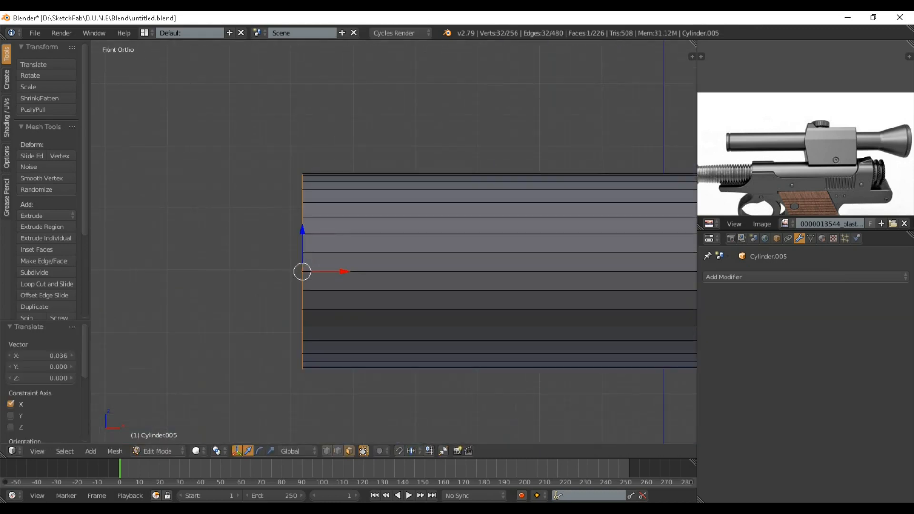
# Step: Extrude the front end face repeatedly, scaling it inward and back out by 1.149, to form a thin groove and lip
pyautogui.press('e')
pyautogui.press('Return')
pyautogui.press('s')
pyautogui.press('Return')
pyautogui.press('Return')
pyautogui.press('e')
pyautogui.press('Return')
pyautogui.press('s')
pyautogui.press('Return')
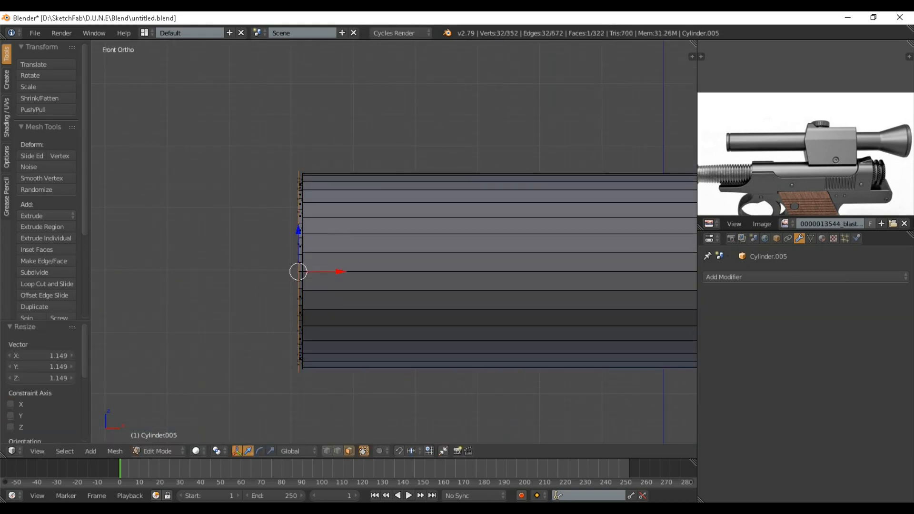
pyautogui.press('Return')
# Step: Leave edit mode on the scope tube and save the blend file
pyautogui.press('Tab')
pyautogui.scroll(-10, 394, 242)
pyautogui.hotkey('ctrl', 's')
pyautogui.press('Return')
pyautogui.keyDown('shift'); pyautogui.moveTo(428, 286); pyautogui.dragTo(353, 229, button='middle'); pyautogui.keyUp('shift')
pyautogui.scroll(-1, 394, 242)
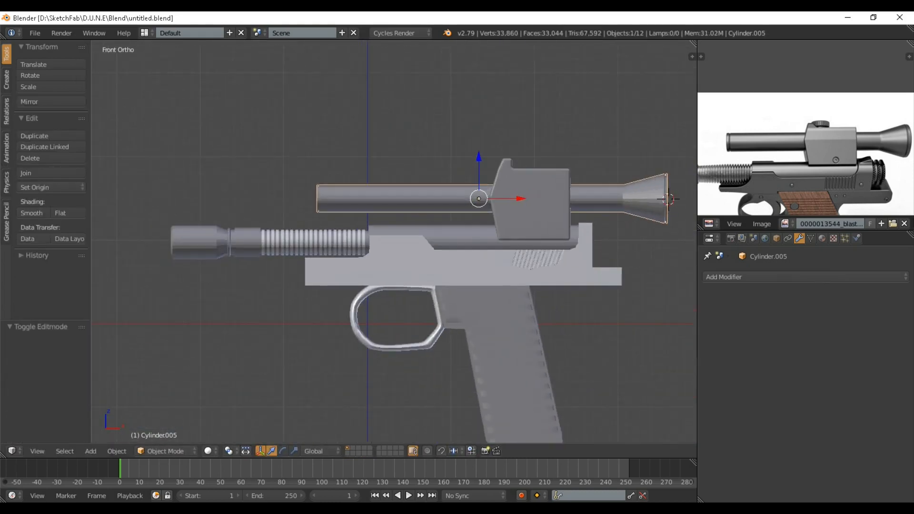
# Step: Delete the two modifiers below Solidify on the pistol's frame and shade the frame flat
pyautogui.rightClick(428, 267)
pyautogui.keyDown('shift'); pyautogui.moveTo(428, 267); pyautogui.dragTo(381, 210, button='middle'); pyautogui.keyUp('shift')
pyautogui.click(891, 314)
pyautogui.click(891, 314)
pyautogui.click(61, 213)
pyautogui.scroll(3, 394, 242)
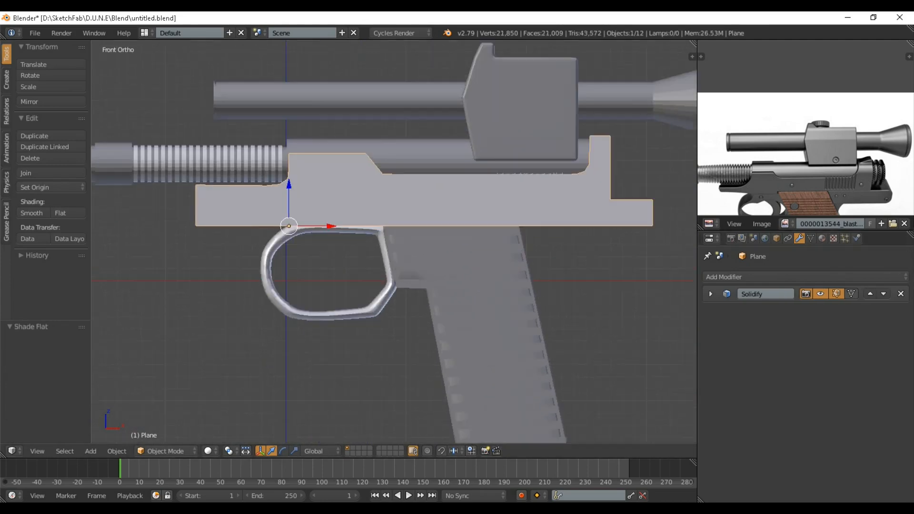
# Step: Add a Bevel modifier and a Subdivision Surface modifier to the frame, limiting the bevel by angle
pyautogui.keyDown('shift'); pyautogui.moveTo(466, 200); pyautogui.dragTo(294, 337, button='middle'); pyautogui.keyUp('shift')
pyautogui.click(780, 277)
pyautogui.click(676, 317)
pyautogui.keyDown('shift'); pyautogui.moveTo(429, 285); pyautogui.dragTo(390, 248, button='middle'); pyautogui.keyUp('shift')
pyautogui.scroll(3, 394, 241)
pyautogui.scroll(3, 394, 242)
pyautogui.click(804, 277)
pyautogui.click(649, 465)
pyautogui.click(779, 410)
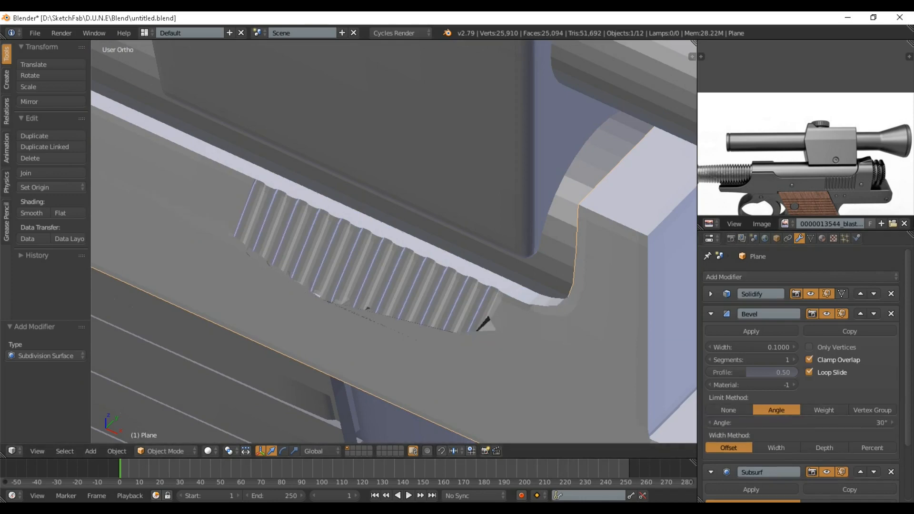
# Step: Try the bevel's other limit methods on the frame and set it to None
pyautogui.moveTo(483, 320); pyautogui.dragTo(495, 203, button='middle')
pyautogui.click(824, 410)
pyautogui.click(872, 409)
pyautogui.click(728, 410)
# Step: Knife-cut connecting edges from the lower corners of the frame's slanted grooves to the edge line below, finishing in object mode
pyautogui.press('Tab')
pyautogui.moveTo(456, 247); pyautogui.dragTo(438, 237, button='middle')
pyautogui.scroll(1, 394, 242)
pyautogui.press('KP_1')
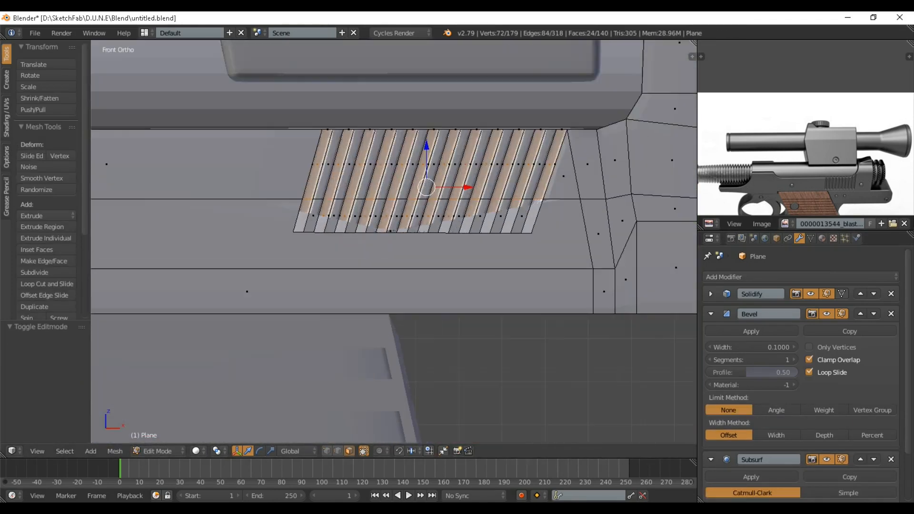
pyautogui.click(592, 269)
pyautogui.press('Return')
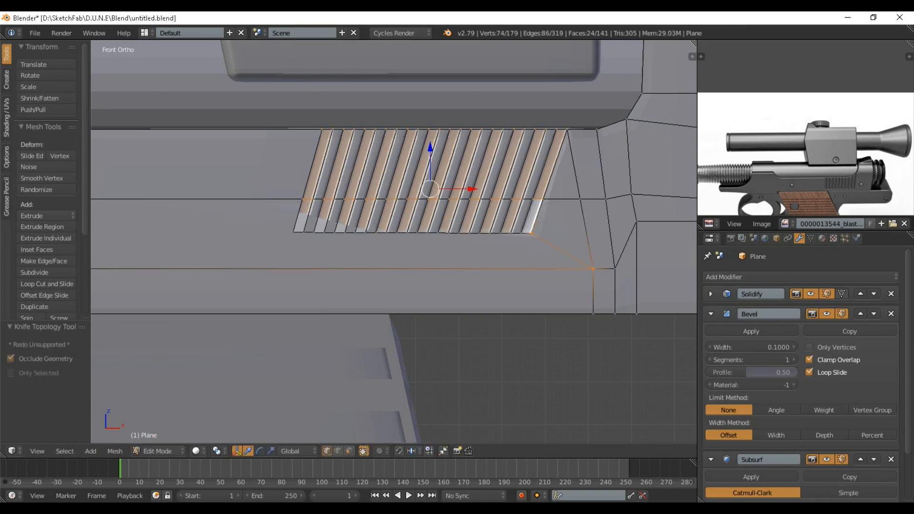
pyautogui.click(227, 269)
pyautogui.press('Return')
pyautogui.press('Tab')
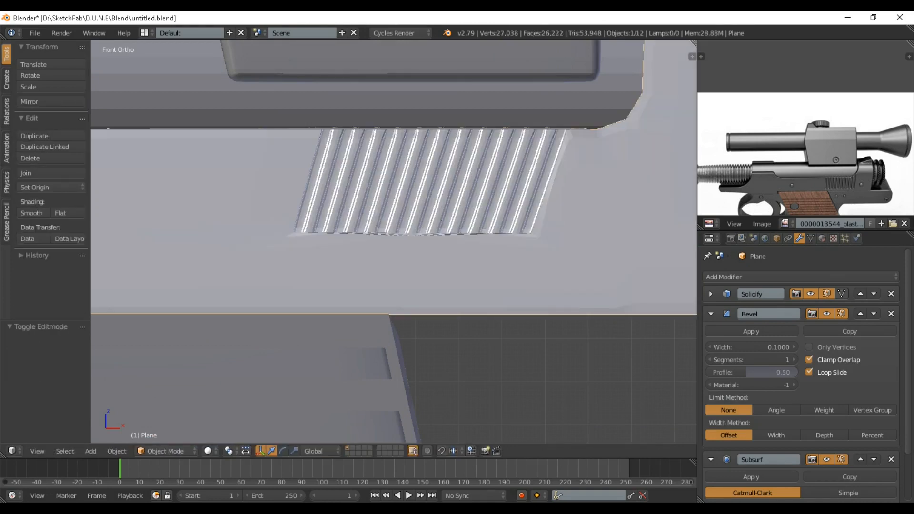
# Step: Shade the frame smooth, set its bevel to 4 segments and save the blend file
pyautogui.moveTo(227, 269); pyautogui.dragTo(196, 294, button='middle')
pyautogui.scroll(-3, 196, 294)
pyautogui.scroll(-10, 305, 238)
pyautogui.moveTo(267, 228); pyautogui.dragTo(395, 252, button='middle')
pyautogui.scroll(5, 333, 243)
pyautogui.click(31, 213)
pyautogui.hotkey('ctrl', 's')
pyautogui.click(276, 216)
pyautogui.click(751, 360)
pyautogui.press('Return')
pyautogui.hotkey('ctrl', 's')
pyautogui.press('Return')
pyautogui.scroll(-3, 324, 248)
# Step: Duplicate the barrel cylinder along X to behind the frame's rear post and scale the copy by 0.186 along X
pyautogui.press('KP_1')
pyautogui.scroll(3, 380, 238)
pyautogui.scroll(3, 804, 128)
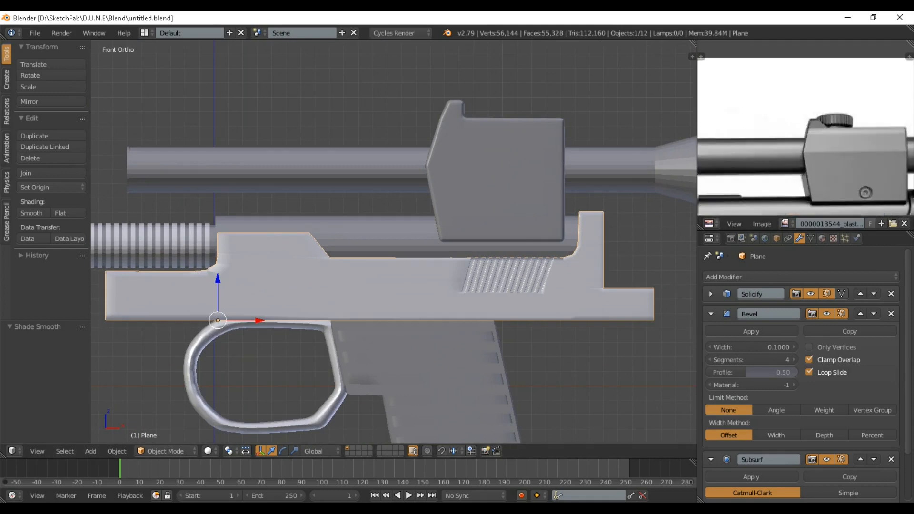
pyautogui.scroll(2, 339, 201)
pyautogui.keyDown('shift'); pyautogui.moveTo(514, 229); pyautogui.dragTo(356, 210, button='middle'); pyautogui.keyUp('shift')
pyautogui.scroll(-5, 357, 212)
pyautogui.rightClick(357, 214)
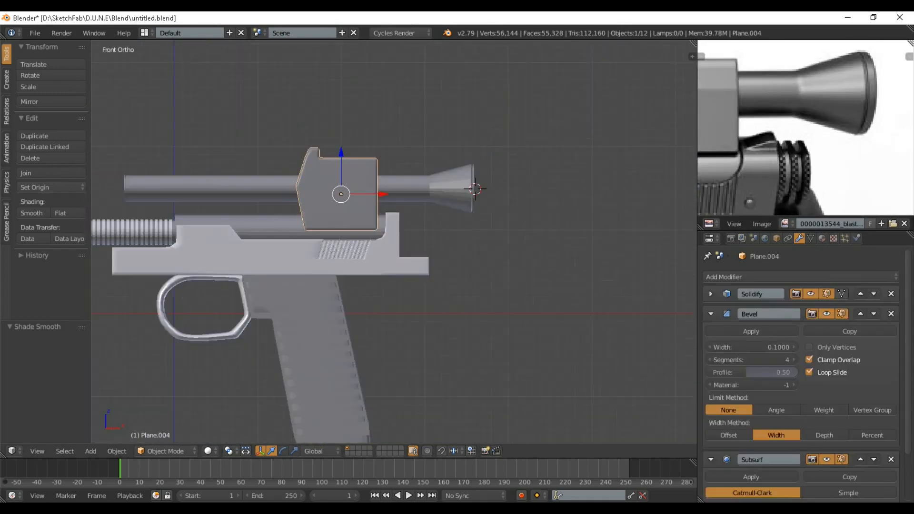
pyautogui.rightClick(355, 231)
pyautogui.scroll(2, 354, 231)
pyautogui.hotkey('shift', 'd')
pyautogui.press('x')
pyautogui.click(586, 243)
pyautogui.press('s')
pyautogui.press('x')
pyautogui.click(469, 247)
# Step: Move the short cylinder along X up to the rear post and lower it along Z above the frame's rear ledge
pyautogui.scroll(4, 469, 247)
pyautogui.press('g')
pyautogui.press('x')
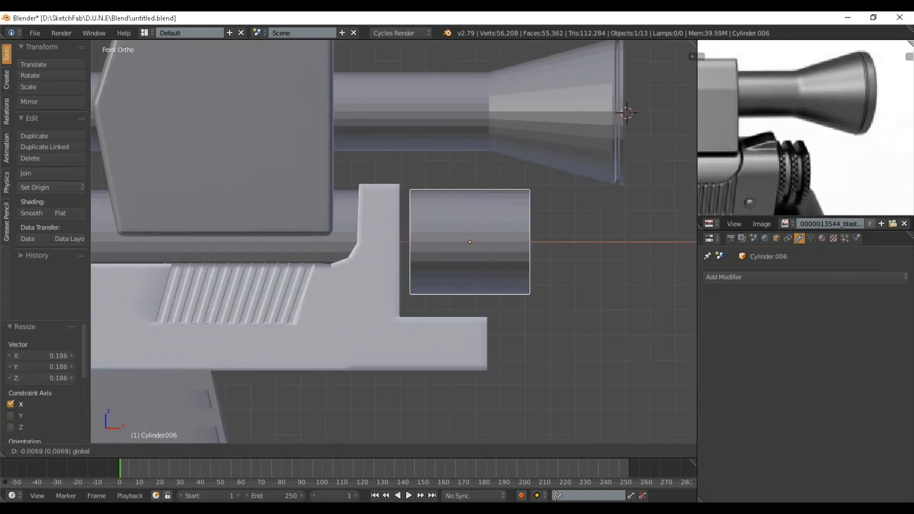
pyautogui.click(447, 247)
pyautogui.scroll(-3, 804, 128)
pyautogui.scroll(1, 818, 209)
pyautogui.press('g')
pyautogui.press('z')
pyautogui.click(476, 257)
# Step: Scale the short cylinder by 0.790 along X and shift it slightly backward along X
pyautogui.press('s')
pyautogui.press('x')
pyautogui.click(491, 257)
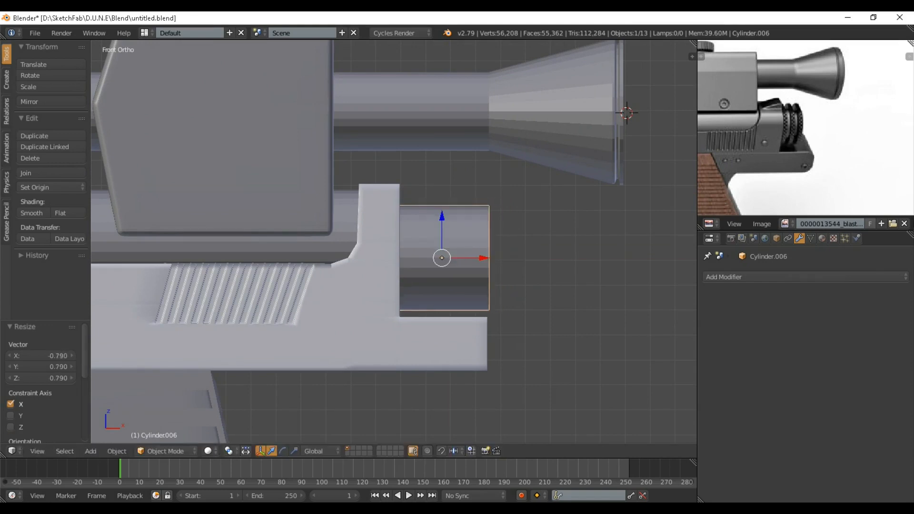
pyautogui.press('g')
pyautogui.press('x')
pyautogui.click(499, 257)
# Step: Add three evenly spaced loop cuts around the short cylinder, plus three single loops between them and toward the rear end
pyautogui.press('Tab')
pyautogui.hotkey('ctrl', 'r')
pyautogui.scroll(2, 447, 281)
pyautogui.click(448, 281)
pyautogui.scroll(1, 421, 286)
pyautogui.hotkey('ctrl', 'r')
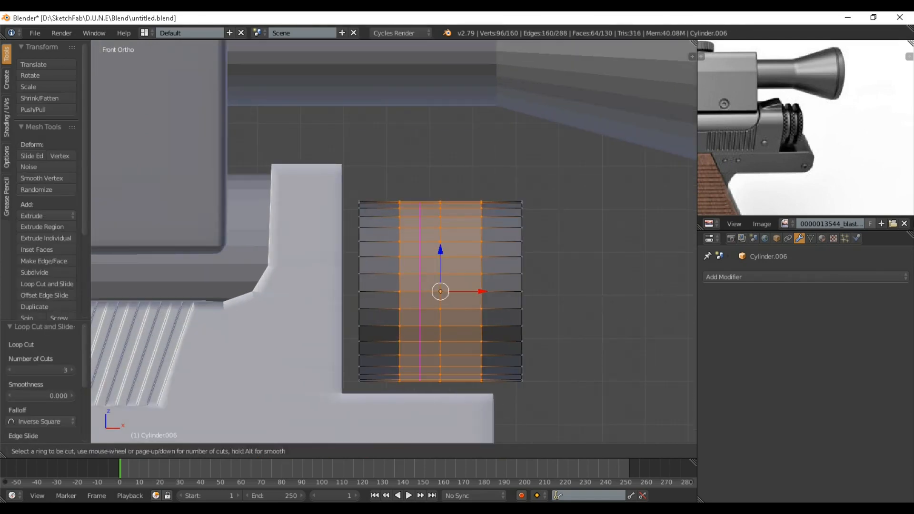
pyautogui.doubleClick(420, 286)
pyautogui.hotkey('ctrl', 'r')
pyautogui.doubleClick(460, 286)
pyautogui.doubleClick(501, 286)
# Step: Switch to face selection and select three alternating bands of faces all the way around the cylinder
pyautogui.click(350, 451)
pyautogui.keyDown('shift'); pyautogui.moveTo(429, 305); pyautogui.dragTo(415, 253, button='middle'); pyautogui.keyUp('shift')
pyautogui.scroll(1, 416, 253)
pyautogui.press('z')
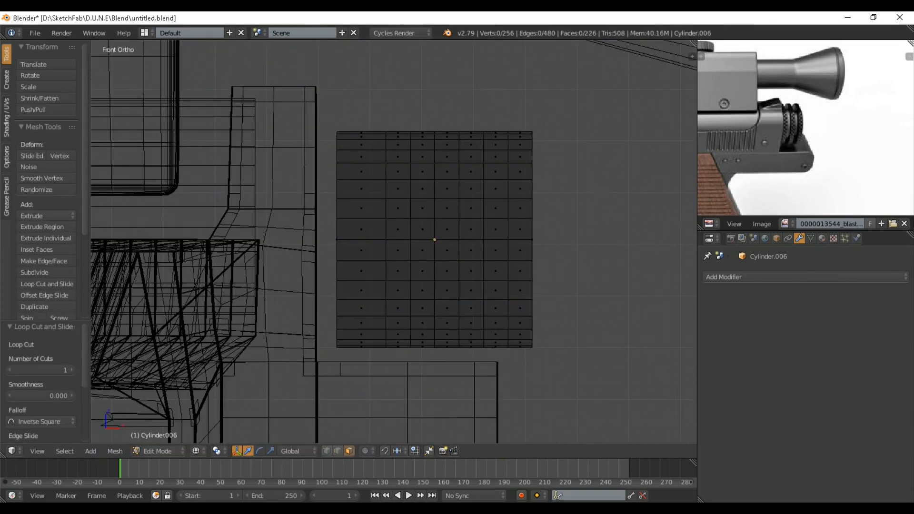
pyautogui.scroll(1, 404, 238)
pyautogui.rightClick(399, 227)
pyautogui.press('b')
pyautogui.moveTo(410, 376); pyautogui.dragTo(409, 376)
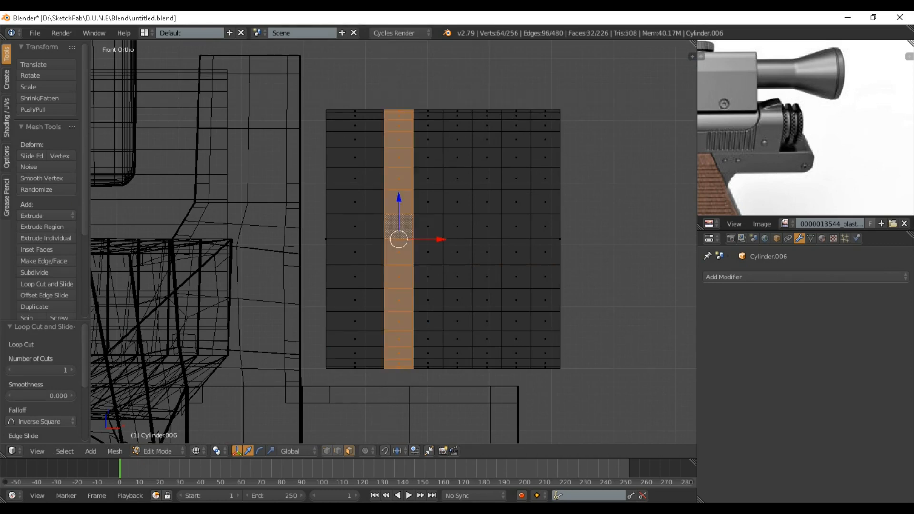
pyautogui.moveTo(471, 356); pyautogui.dragTo(470, 384)
pyautogui.press('b')
pyautogui.moveTo(505, 90); pyautogui.dragTo(523, 378)
pyautogui.scroll(-2, 522, 376)
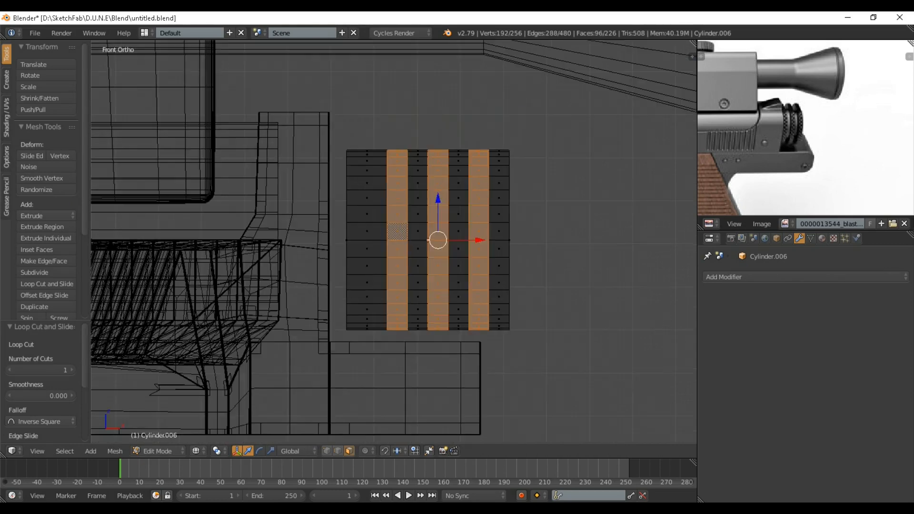
# Step: Extrude the three face bands, scale them outward by 1.076 and stretch them by 1.011 along X
pyautogui.press('z')
pyautogui.press('e')
pyautogui.rightClick(586, 261)
pyautogui.press('s')
pyautogui.click(598, 262)
pyautogui.scroll(1, 598, 261)
pyautogui.press('s')
pyautogui.press('x')
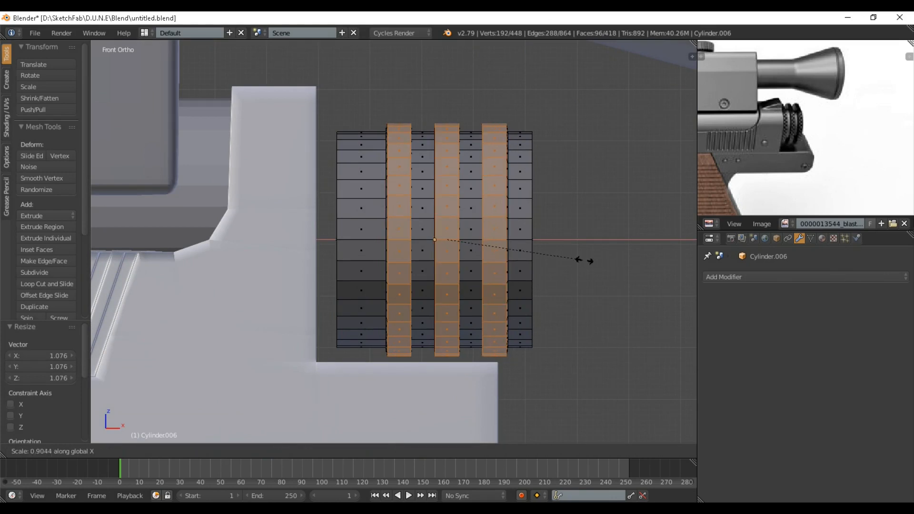
pyautogui.scroll(2, 584, 261)
pyautogui.press('s')
pyautogui.press('x')
pyautogui.click(585, 261)
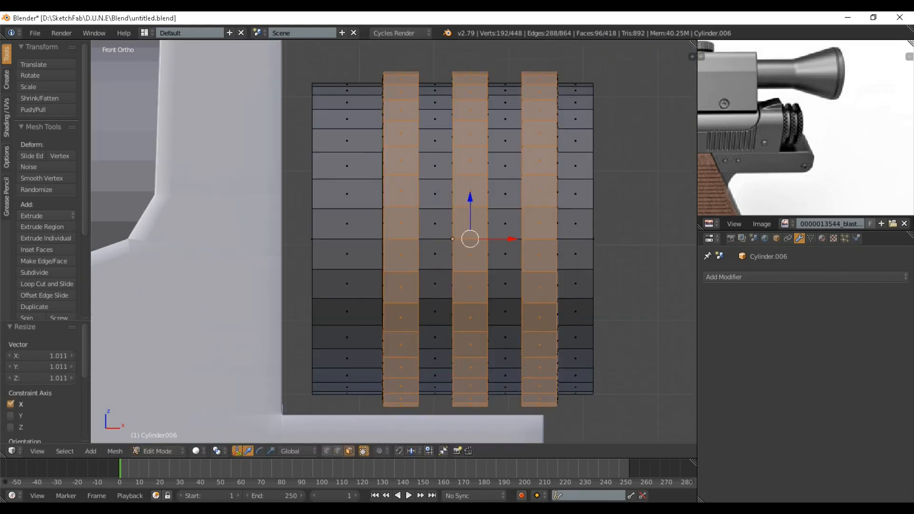
# Step: Scale the front rib's outer face band by 0.730 along X to taper it, and nudge it -0.00077 along X
pyautogui.click(196, 450)
pyautogui.press('z')
pyautogui.rightClick(401, 344)
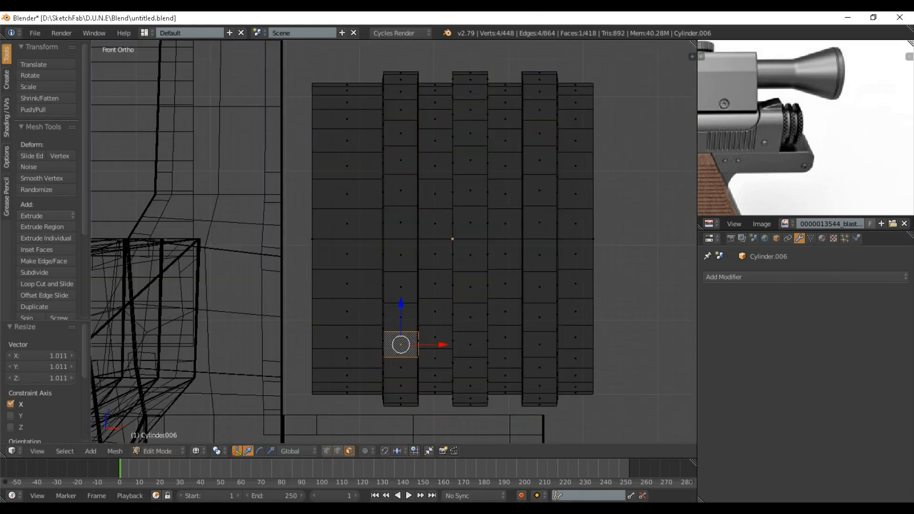
pyautogui.moveTo(392, 50); pyautogui.dragTo(409, 417)
pyautogui.press('s')
pyautogui.press('x')
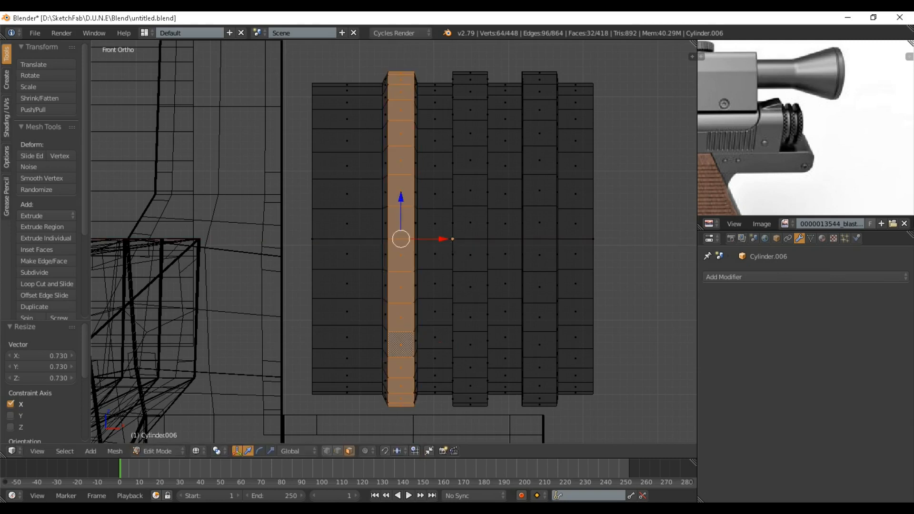
pyautogui.press('g')
pyautogui.press('x')
# Step: Select the middle rib's outer face band and scale it by 0.722 along X
pyautogui.rightClick(471, 80)
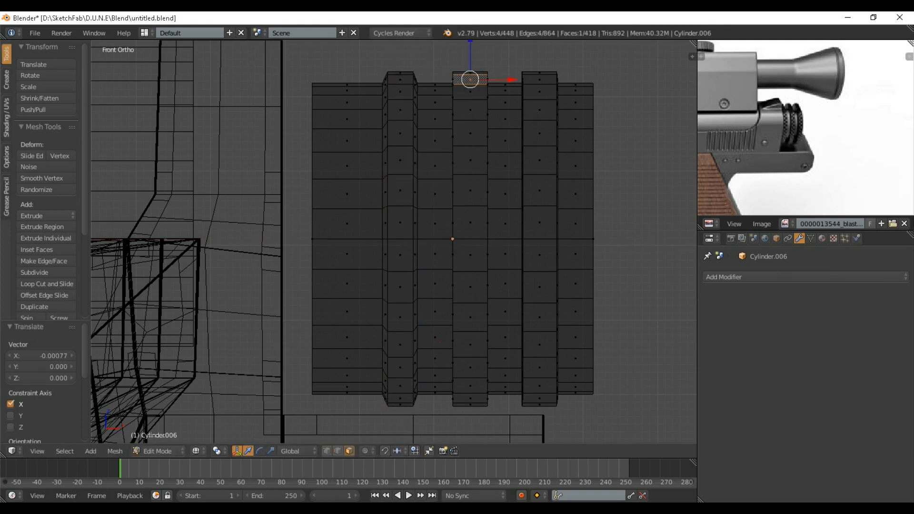
pyautogui.keyDown('alt'); pyautogui.rightClick(470, 86); pyautogui.keyUp('alt')
pyautogui.press('s')
pyautogui.press('x')
pyautogui.click(569, 247)
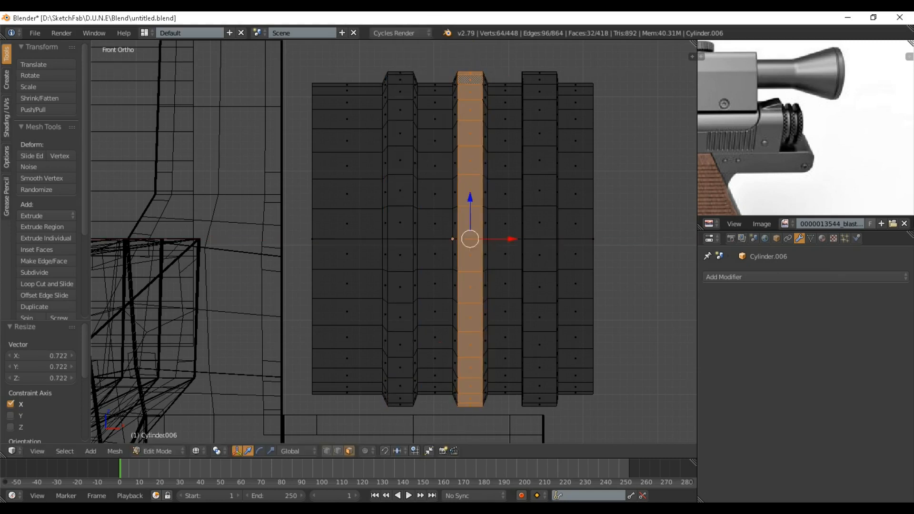
# Step: Select the rear rib's outer face band and scale it by 0.751 along X
pyautogui.rightClick(540, 222)
pyautogui.keyDown('alt'); pyautogui.rightClick(540, 223); pyautogui.keyUp('alt')
pyautogui.press('s')
pyautogui.press('x')
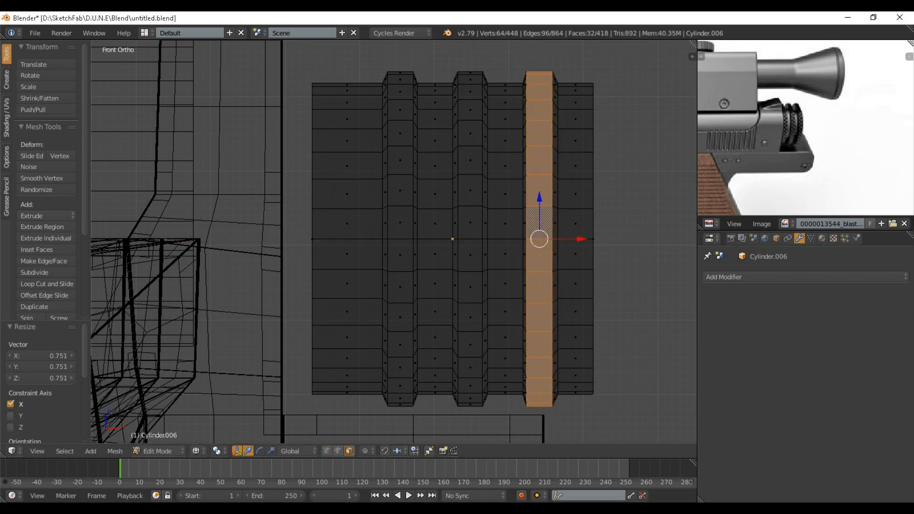
pyautogui.click(610, 244)
# Step: Leave edit mode, move the ribbed cylinder -0.066 along X against the rear post, and scale it down slightly to fit
pyautogui.press('Tab')
pyautogui.scroll(-6, 608, 244)
pyautogui.press('z')
pyautogui.press('g')
pyautogui.press('x')
pyautogui.click(593, 245)
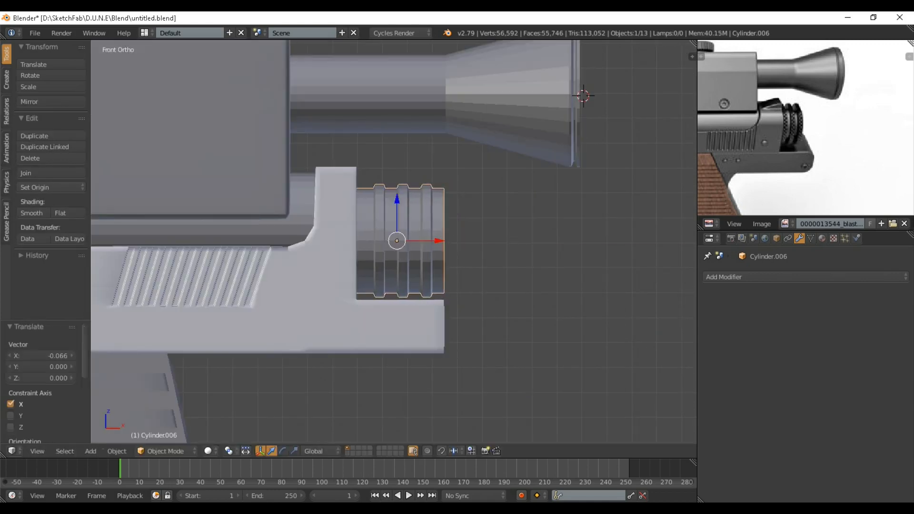
pyautogui.press('s')
pyautogui.click(571, 245)
pyautogui.press('g')
pyautogui.press('x')
pyautogui.press('Return')
# Step: Give the ribbed cylinder a new material and save the blend file
pyautogui.click(780, 314)
pyautogui.scroll(-7, 394, 241)
pyautogui.hotkey('ctrl', 's')
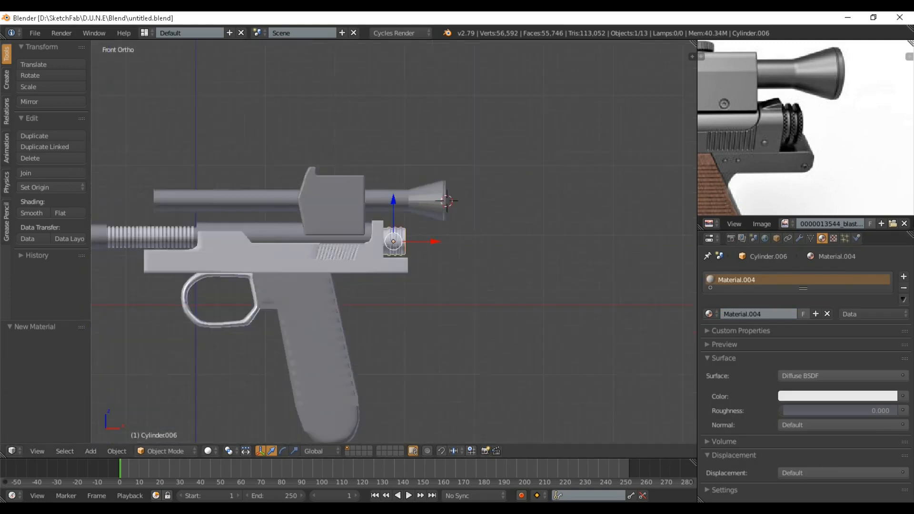
# Step: Open the trigger guard for editing and move its upper front cross edge 0.016 along X
pyautogui.keyDown('shift'); pyautogui.moveTo(343, 242); pyautogui.dragTo(523, 242, button='middle'); pyautogui.keyUp('shift')
pyautogui.scroll(2, 523, 241)
pyautogui.moveTo(771, 167); pyautogui.dragTo(819, 86, button='middle')
pyautogui.moveTo(780, 143); pyautogui.dragTo(837, 115, button='middle')
pyautogui.keyDown('shift'); pyautogui.moveTo(524, 238); pyautogui.dragTo(486, 256, button='middle'); pyautogui.keyUp('shift')
pyautogui.scroll(-2, 809, 128)
pyautogui.scroll(3, 394, 242)
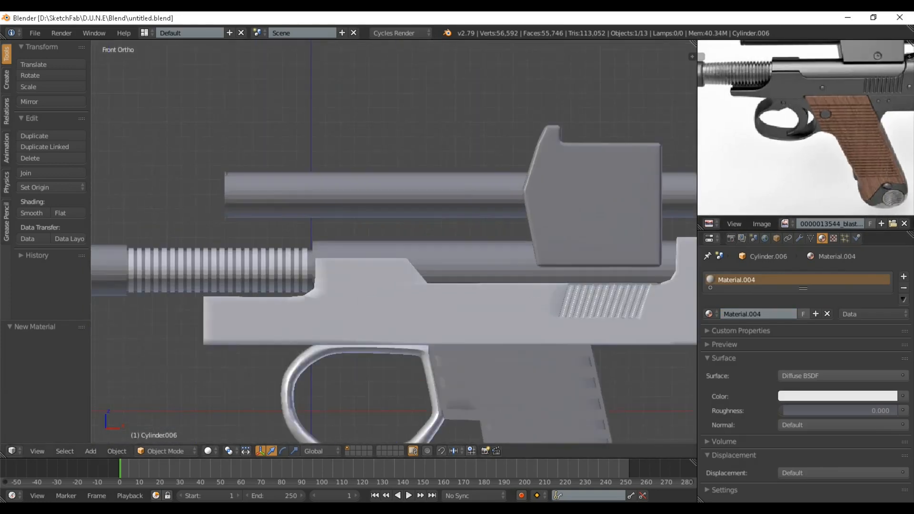
pyautogui.rightClick(285, 396)
pyautogui.press('Tab')
pyautogui.scroll(2, 394, 286)
pyautogui.keyDown('shift'); pyautogui.moveTo(352, 371); pyautogui.dragTo(360, 257, button='middle'); pyautogui.keyUp('shift')
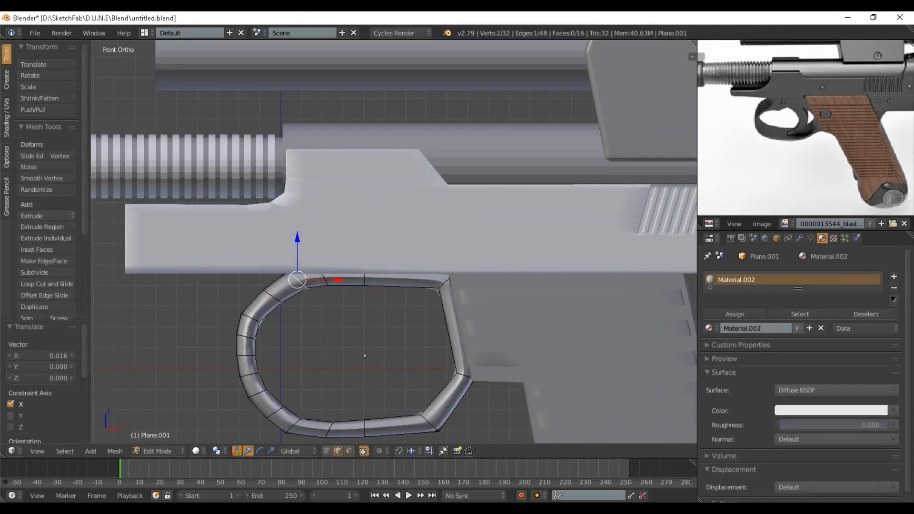
pyautogui.click(334, 314)
# Step: Scale the trigger guard's lower rear cross edge by 0.869 and move it about -0.08 along X
pyautogui.keyDown('shift'); pyautogui.moveTo(334, 313); pyautogui.dragTo(314, 215, button='middle'); pyautogui.keyUp('shift')
pyautogui.scroll(1, 394, 241)
pyautogui.rightClick(412, 341)
pyautogui.click(441, 345)
pyautogui.moveTo(441, 341); pyautogui.dragTo(421, 341)
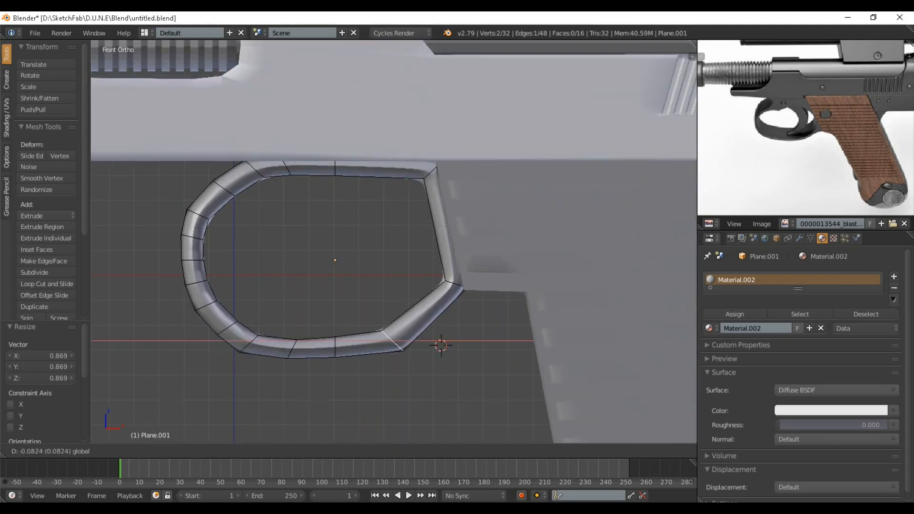
# Step: Add loop cuts to the trigger guard's lower rear and rear segments and shift the cross edges to round off the rear corner
pyautogui.hotkey('ctrl', 'r')
pyautogui.doubleClick(424, 312)
pyautogui.rightClick(424, 312)
pyautogui.moveTo(424, 272); pyautogui.dragTo(424, 264)
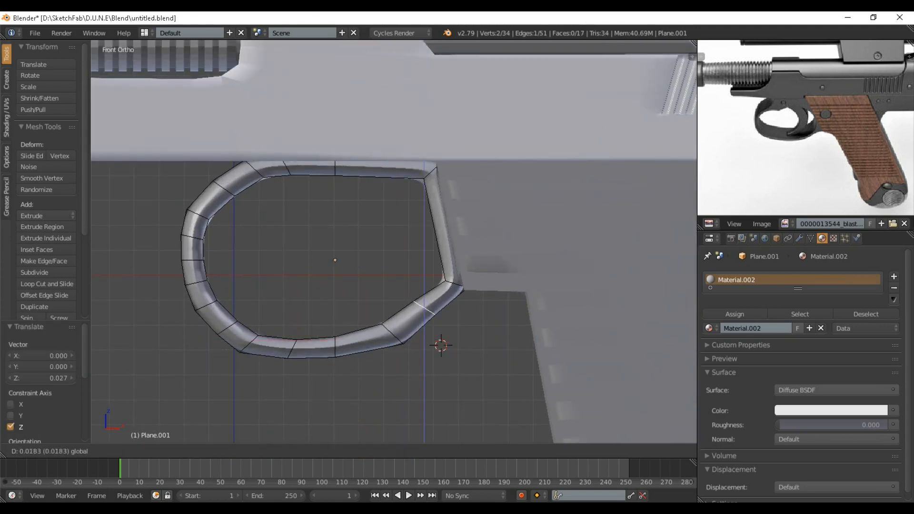
pyautogui.rightClick(455, 284)
pyautogui.moveTo(489, 284); pyautogui.dragTo(484, 284)
pyautogui.press('Return')
pyautogui.press('Tab')
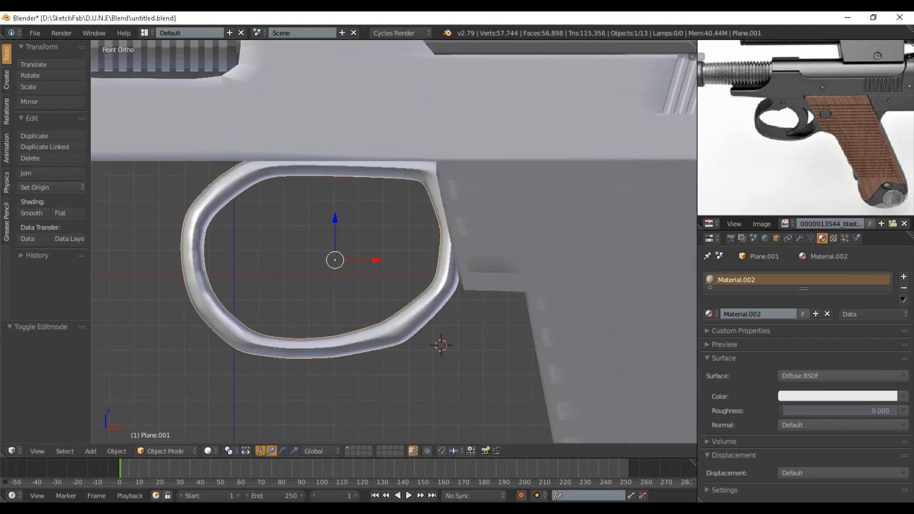
pyautogui.press('Tab')
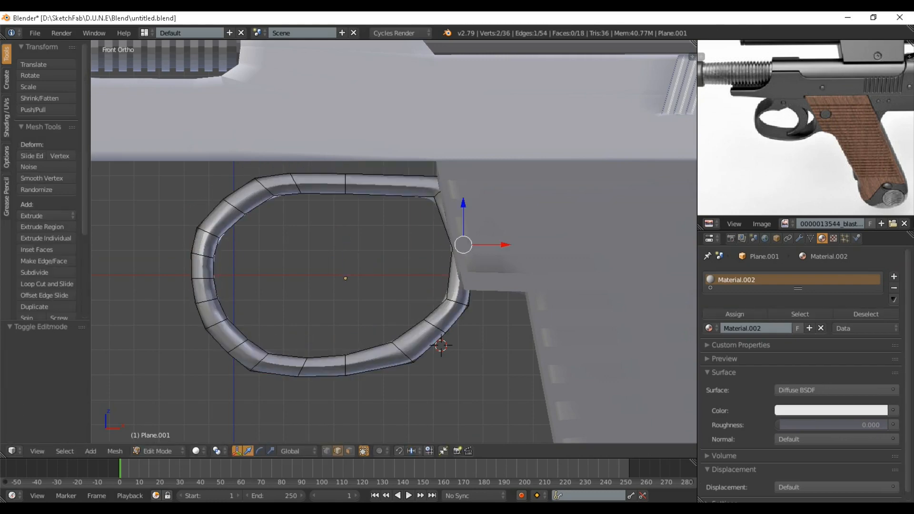
# Step: Extrude the trigger guard's upper edges upward along Z until they meet the underside of the frame, and leave edit mode
pyautogui.press('e')
pyautogui.press('z')
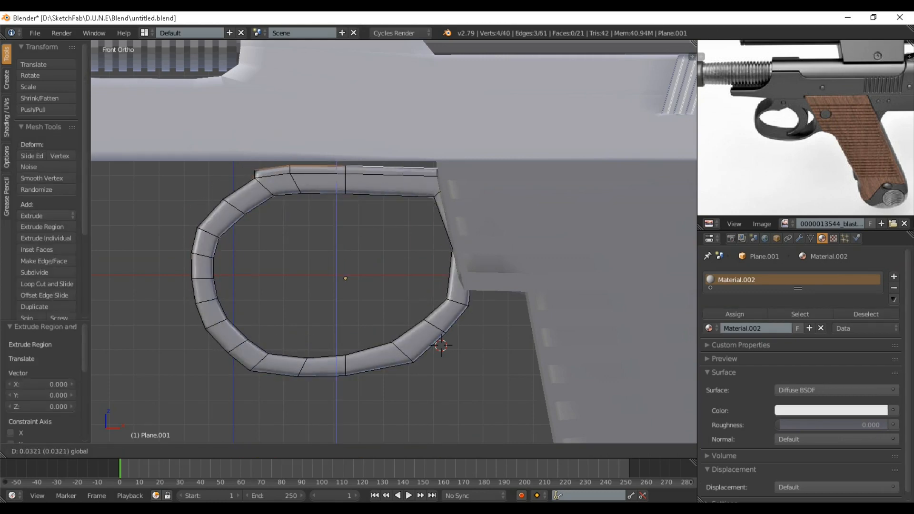
pyautogui.press('Return')
pyautogui.press('Tab')
pyautogui.scroll(-1, 393, 242)
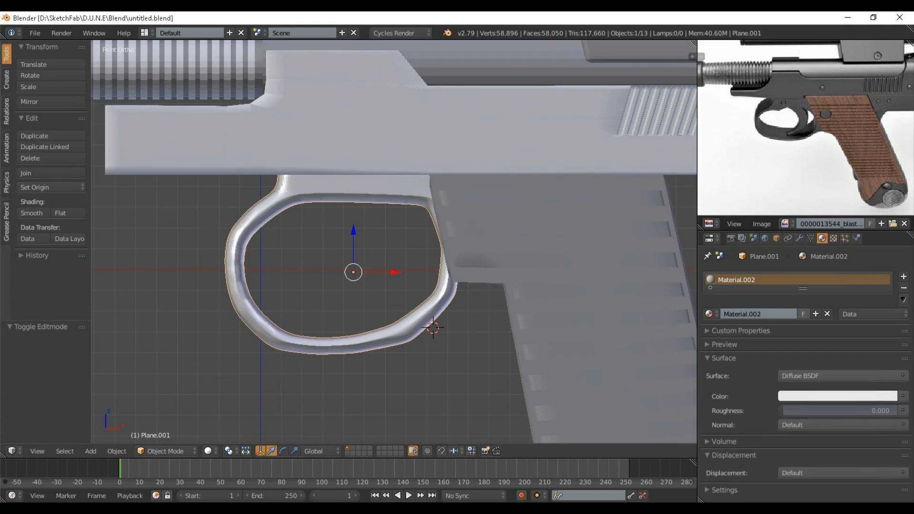
pyautogui.scroll(1, 395, 238)
pyautogui.press('Tab')
pyautogui.press('Return')
pyautogui.press('Tab')
# Step: Set the limit method of the trigger guard's Bevel modifier to Angle
pyautogui.moveTo(395, 238); pyautogui.dragTo(457, 241, button='middle')
pyautogui.scroll(1, 457, 240)
pyautogui.click(799, 238)
pyautogui.click(775, 410)
pyautogui.moveTo(628, 353); pyautogui.dragTo(579, 355, button='middle')
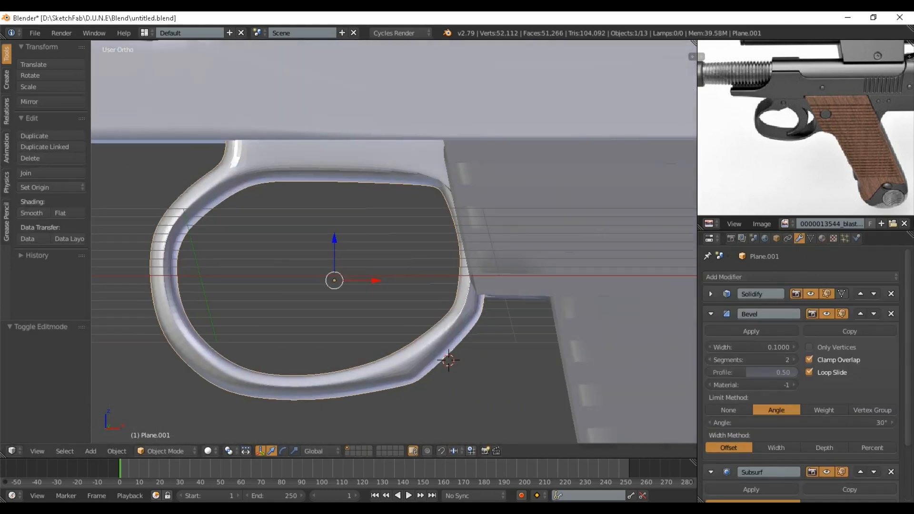
pyautogui.click(823, 410)
pyautogui.click(728, 410)
pyautogui.click(776, 410)
# Step: Scale the cross edge at the trigger guard's lower rear bend to even out the curve, and leave edit mode
pyautogui.press('KP_1')
pyautogui.press('Tab')
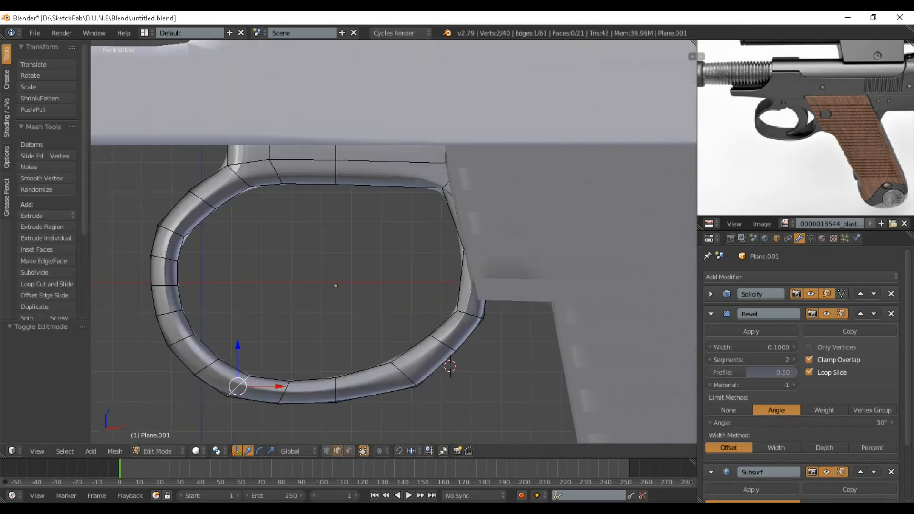
pyautogui.rightClick(406, 376)
pyautogui.press('s')
pyautogui.click(445, 382)
pyautogui.press('Tab')
pyautogui.scroll(-1, 428, 296)
pyautogui.moveTo(428, 295); pyautogui.dragTo(447, 297, button='middle')
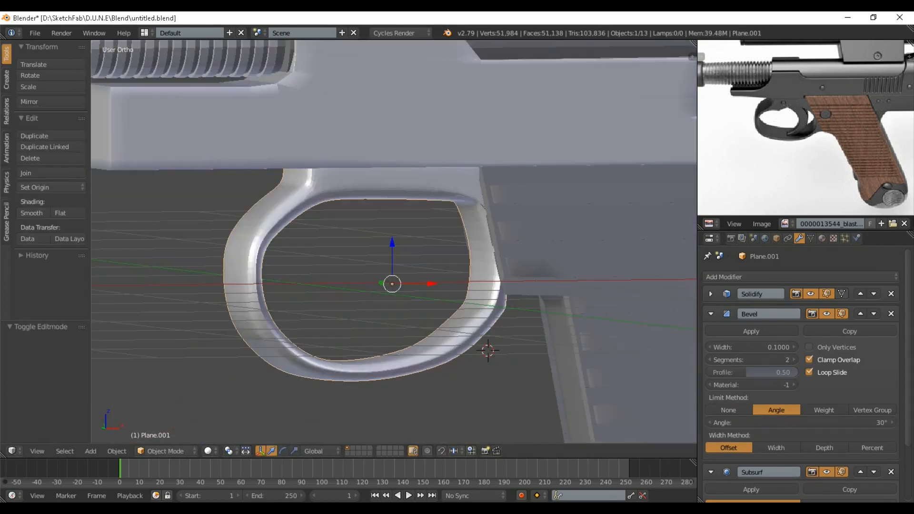
# Step: Set the trigger guard's Bevel modifier to 4 segments
pyautogui.click(752, 360)
pyautogui.write('4')
pyautogui.press('Return')
pyautogui.moveTo(547, 309); pyautogui.dragTo(495, 307, button='middle')
pyautogui.scroll(-4, 533, 305)
# Step: Give the ribbed grip panels a new material, switch to perspective view, and save the blend file
pyautogui.rightClick(530, 307)
pyautogui.click(821, 238)
pyautogui.click(797, 313)
pyautogui.scroll(-2, 494, 307)
pyautogui.hotkey('ctrl', 's')
pyautogui.press('Return')
pyautogui.moveTo(418, 319); pyautogui.dragTo(489, 332, button='middle')
pyautogui.hotkey('ctrl', 's')
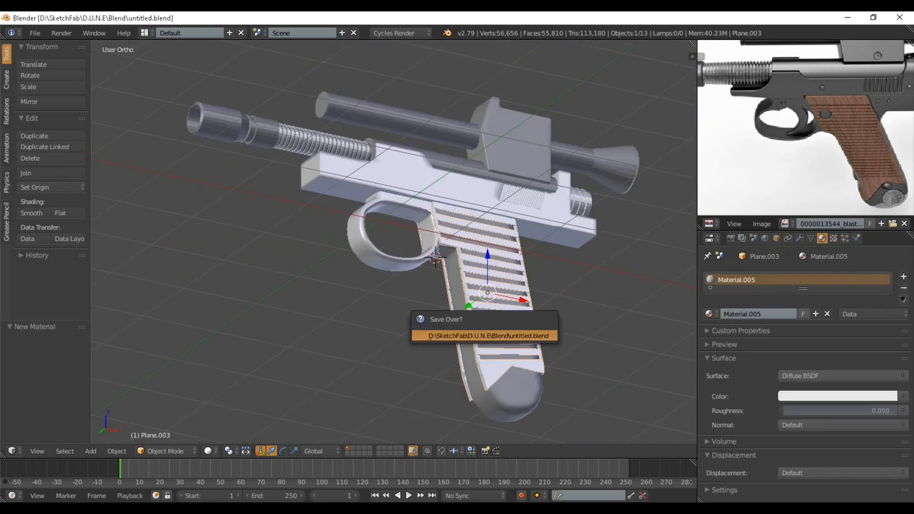
pyautogui.press('Return')
pyautogui.moveTo(418, 305); pyautogui.dragTo(452, 319, button='middle')
pyautogui.press('KP_5')
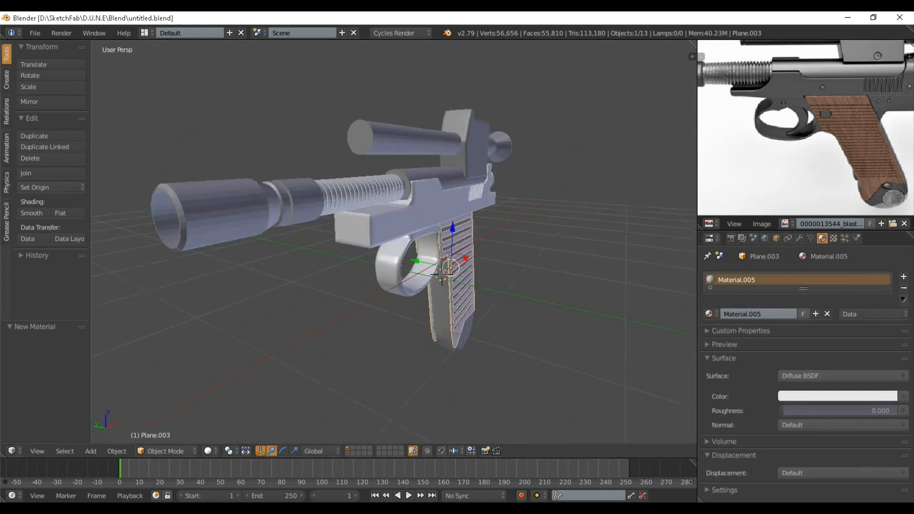
pyautogui.scroll(-4, 447, 266)
pyautogui.hotkey('ctrl', 's')
pyautogui.press('Return')
# Step: Examine the lower end of the grip on the model and in the reference image
pyautogui.scroll(-1, 809, 133)
pyautogui.moveTo(809, 119); pyautogui.dragTo(749, 151, button='middle')
pyautogui.scroll(4, 561, 267)
pyautogui.moveTo(561, 267); pyautogui.dragTo(587, 238, button='middle')
pyautogui.scroll(-2, 780, 138)
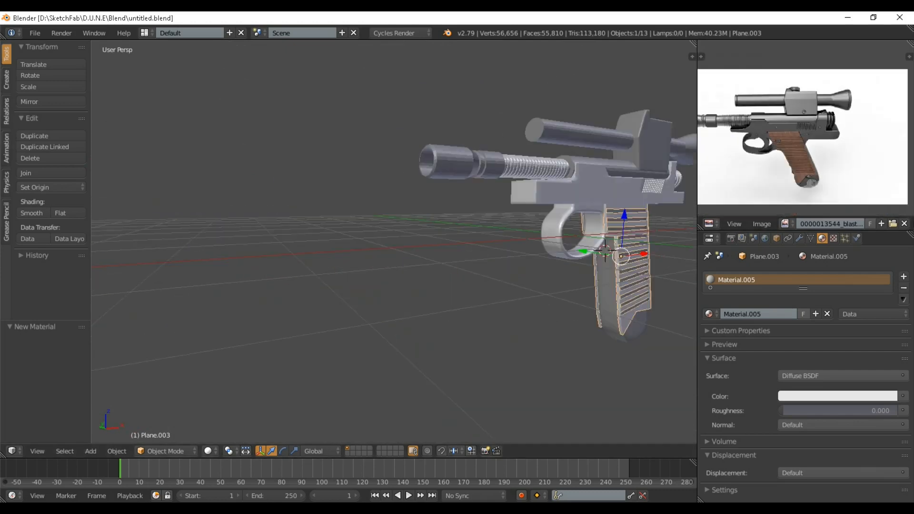
pyautogui.moveTo(780, 133); pyautogui.dragTo(815, 146, button='middle')
pyautogui.moveTo(604, 238); pyautogui.dragTo(462, 200, button='middle')
pyautogui.scroll(6, 864, 176)
pyautogui.moveTo(866, 142); pyautogui.dragTo(842, 150, button='middle')
pyautogui.moveTo(452, 267); pyautogui.dragTo(372, 286, button='middle')
pyautogui.scroll(-2, 380, 290)
# Step: Add a 32-vertex cylinder at the grip's lower end and rotate it 90 degrees about X
pyautogui.hotkey('shift', 'a')
pyautogui.moveTo(340, 285)
pyautogui.click(428, 110)
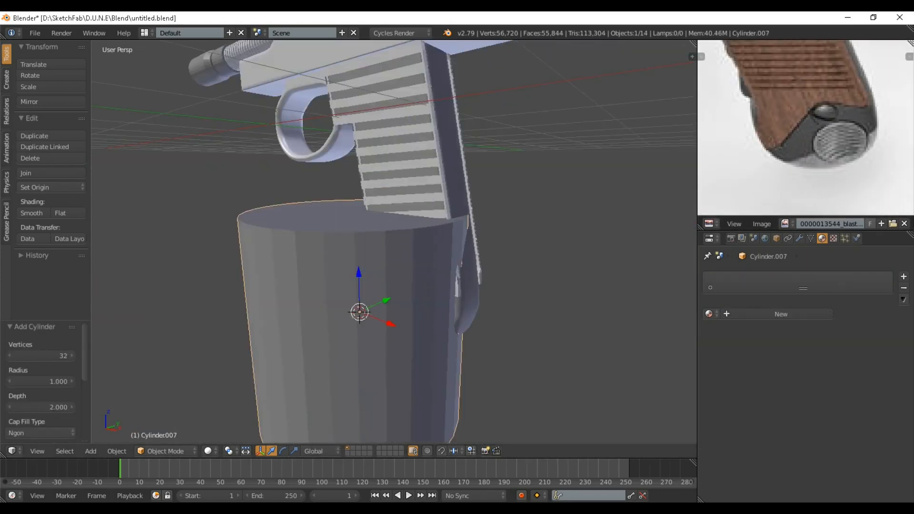
pyautogui.press('r')
pyautogui.press('x')
pyautogui.press('9')
pyautogui.press('0')
pyautogui.press('Return')
pyautogui.press('s')
pyautogui.press('x')
pyautogui.click(549, 283)
pyautogui.hotkey('ctrl', 'z')
# Step: Scale the cylinder by 0.342, move it along Y into the grip's lower end, and scale it again by 0.649
pyautogui.press('s')
pyautogui.click(355, 300)
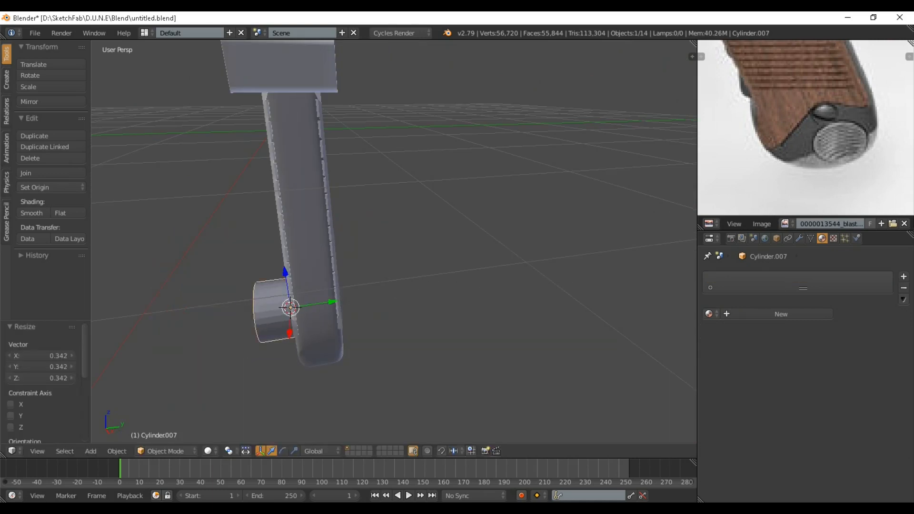
pyautogui.moveTo(332, 302); pyautogui.dragTo(351, 299)
pyautogui.moveTo(352, 299); pyautogui.dragTo(428, 287, button='middle')
pyautogui.press('KP_3')
pyautogui.moveTo(340, 266); pyautogui.dragTo(355, 266)
pyautogui.keyDown('shift'); pyautogui.moveTo(354, 265); pyautogui.dragTo(407, 266, button='middle'); pyautogui.keyUp('shift')
pyautogui.scroll(6, 400, 271)
pyautogui.press('s')
pyautogui.click(373, 304)
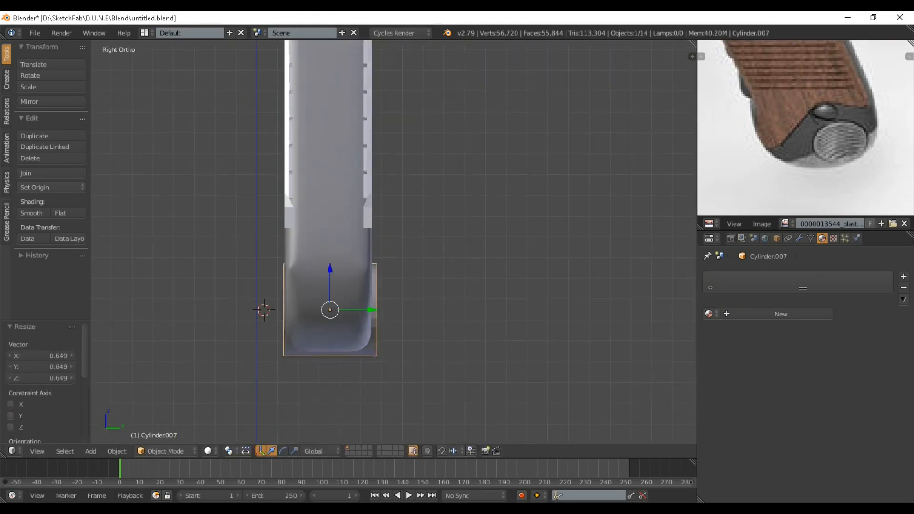
# Step: Raise the cylinder along Z, scale it down, stretch it by 1.131 along Y, and center it across the grip's width
pyautogui.moveTo(330, 269); pyautogui.dragTo(330, 243)
pyautogui.press('s')
pyautogui.click(343, 253)
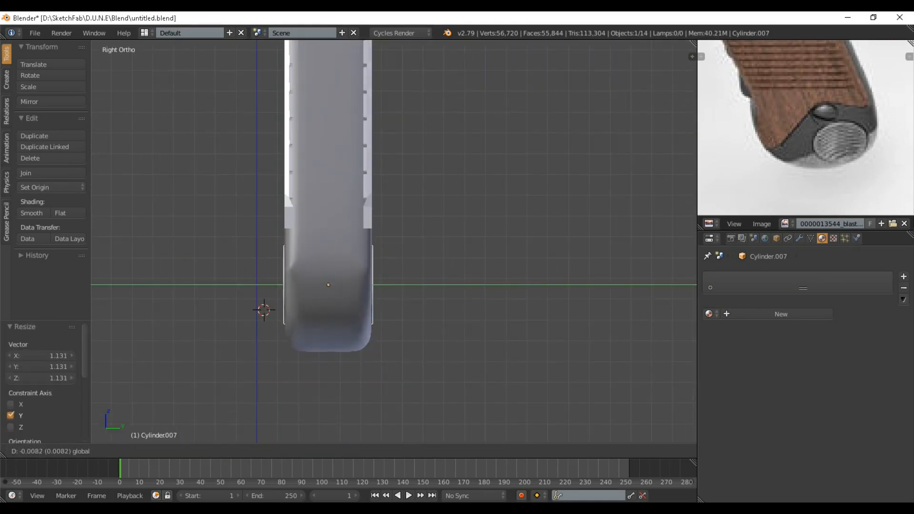
pyautogui.moveTo(369, 285); pyautogui.dragTo(368, 285)
# Step: Move the cylinder along X onto the middle of the grip's end cap and give it a new material
pyautogui.moveTo(368, 286); pyautogui.dragTo(443, 292, button='middle')
pyautogui.press('KP_1')
pyautogui.moveTo(544, 271); pyautogui.dragTo(639, 272)
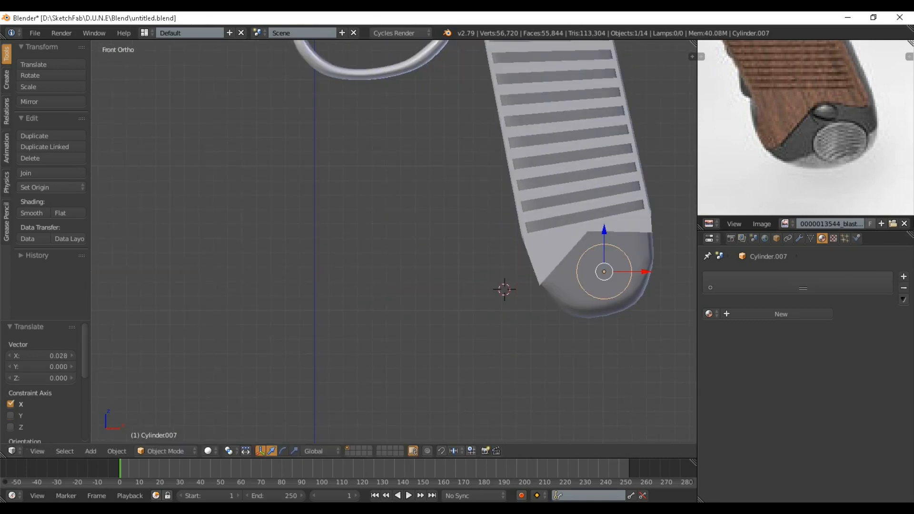
pyautogui.click(781, 315)
# Step: Duplicate the end-cap cylinder and move the copy along Z and X to the upper front of the grip panel
pyautogui.scroll(-6, 850, 203)
pyautogui.keyDown('shift'); pyautogui.moveTo(572, 178); pyautogui.dragTo(480, 327, button='middle'); pyautogui.keyUp('shift')
pyautogui.hotkey('shift', 's')
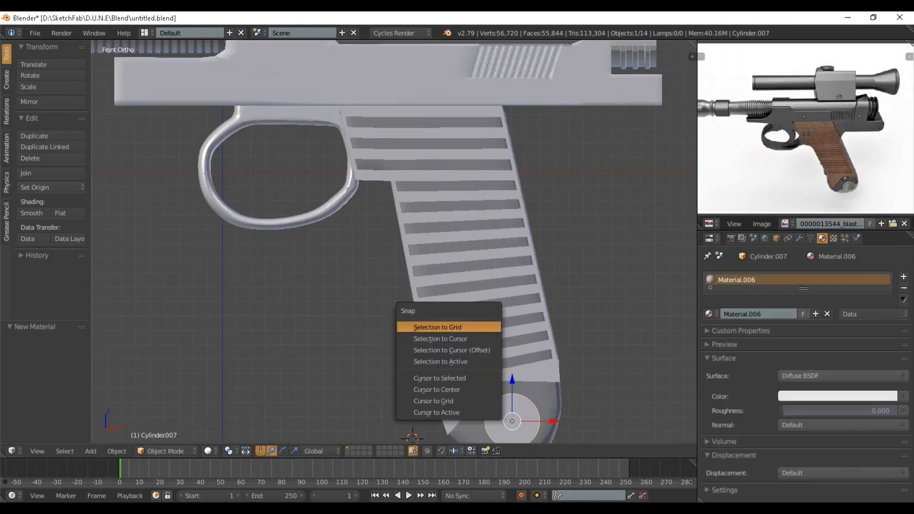
pyautogui.hotkey('shift', 'd')
pyautogui.rightClick(512, 379)
pyautogui.moveTo(512, 379); pyautogui.dragTo(513, 124)
pyautogui.moveTo(553, 165); pyautogui.dragTo(425, 166)
pyautogui.moveTo(385, 124); pyautogui.dragTo(384, 94)
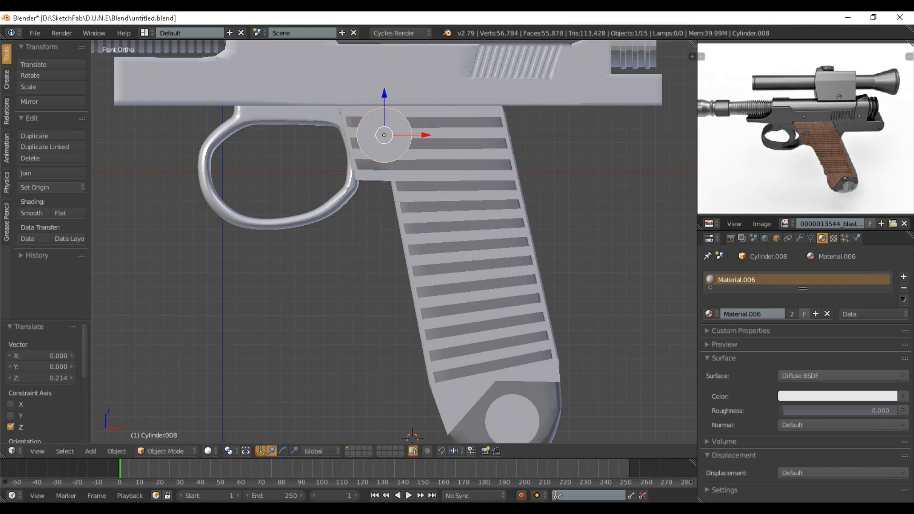
# Step: Scale the copied cylinder down to a small pin and stretch it by 1.232 along Y
pyautogui.press('s')
pyautogui.press('Return')
pyautogui.press('y')
pyautogui.rightClick(323, 191)
pyautogui.moveTo(323, 191); pyautogui.dragTo(215, 216, button='middle')
pyautogui.press('s')
pyautogui.press('y')
pyautogui.press('Return')
pyautogui.press('s')
pyautogui.press('y')
pyautogui.press('Return')
# Step: Stretch the small grip pin along Y by a factor of about 2
pyautogui.moveTo(309, 214); pyautogui.dragTo(390, 214, button='middle')
pyautogui.moveTo(457, 252); pyautogui.dragTo(495, 238, button='middle')
pyautogui.press('s')
pyautogui.press('y')
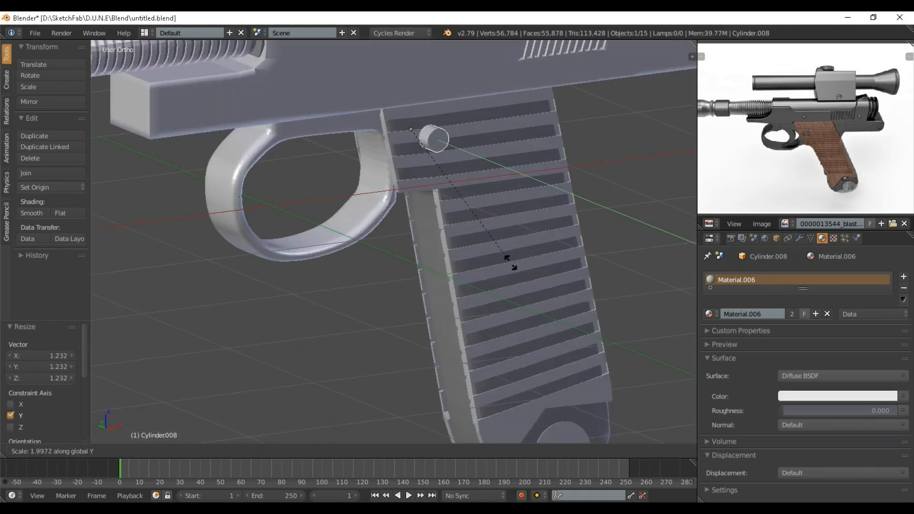
pyautogui.click(517, 269)
# Step: Center the grip pin between the two grip sides by moving it -0.005 along Y
pyautogui.moveTo(517, 269); pyautogui.dragTo(571, 257, button='middle')
pyautogui.scroll(-2, 571, 257)
pyautogui.press('KP_3')
pyautogui.scroll(2, 571, 257)
pyautogui.scroll(1, 394, 242)
pyautogui.keyDown('shift'); pyautogui.moveTo(366, 194); pyautogui.dragTo(423, 289, button='middle'); pyautogui.keyUp('shift')
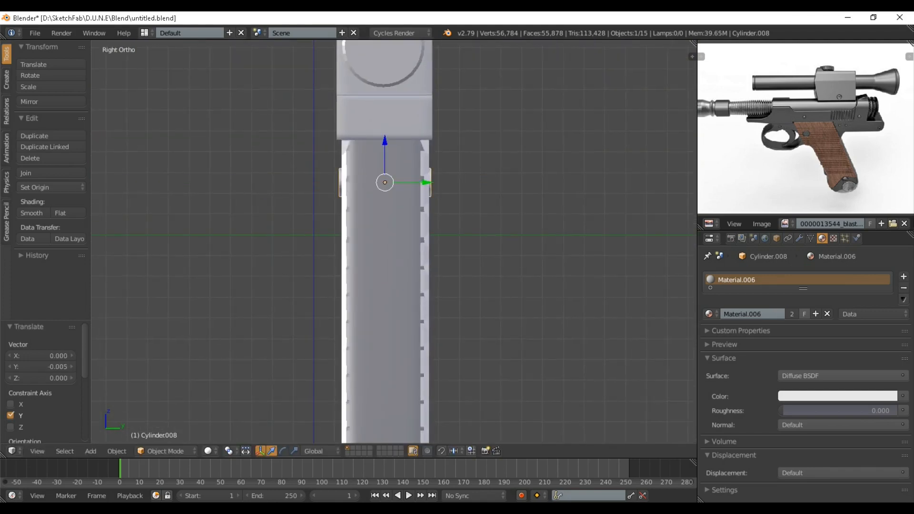
pyautogui.scroll(2, 394, 242)
pyautogui.moveTo(362, 238); pyautogui.dragTo(456, 253, button='middle')
pyautogui.scroll(-4, 395, 242)
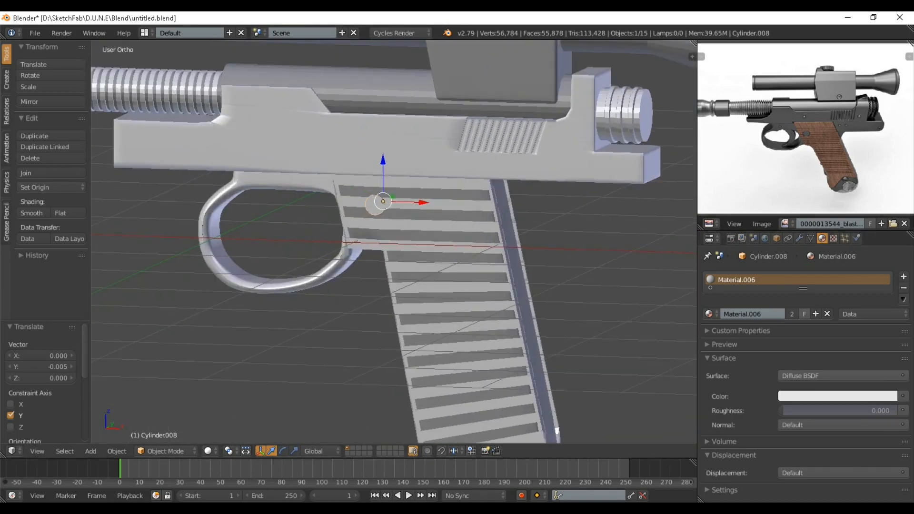
# Step: Duplicate the grip pin, raise the copy 0.853 along Z, and move it along X onto the scope mount block
pyautogui.keyDown('shift'); pyautogui.moveTo(394, 210); pyautogui.dragTo(393, 277, button='middle'); pyautogui.keyUp('shift')
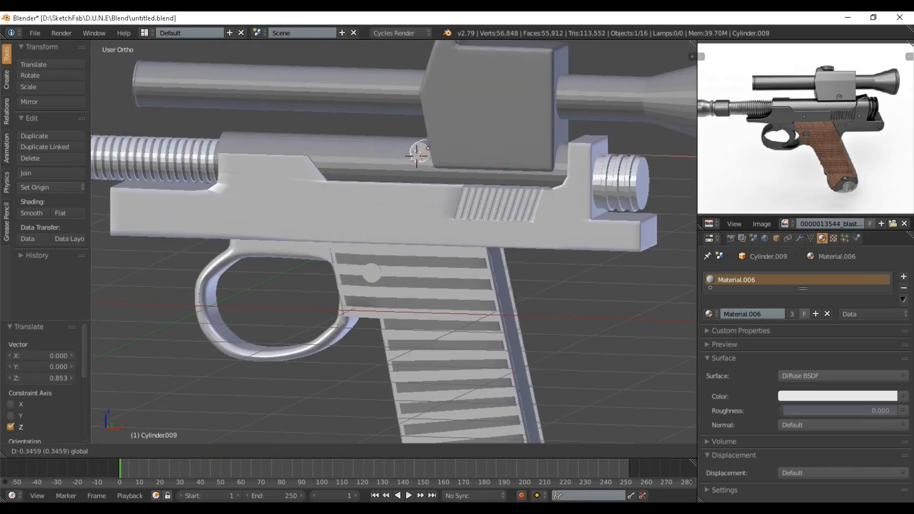
pyautogui.moveTo(468, 150); pyautogui.dragTo(523, 152)
pyautogui.moveTo(522, 151); pyautogui.dragTo(233, 174, button='middle')
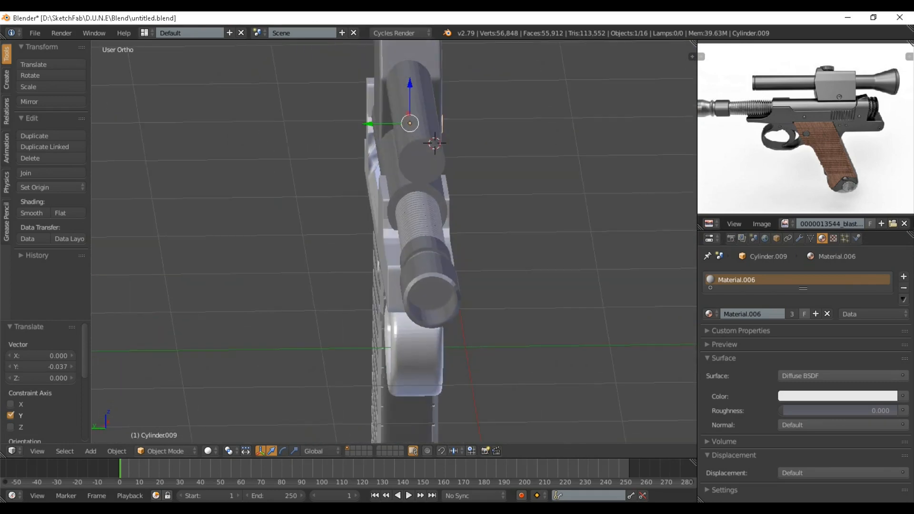
# Step: Rescale the scope mount pin along Y, shift it 0.008 along Y to fit the block's width, and save the blend file
pyautogui.press('s')
pyautogui.press('y')
pyautogui.click(487, 173)
pyautogui.moveTo(487, 174); pyautogui.dragTo(485, 152, button='middle')
pyautogui.press('s')
pyautogui.press('y')
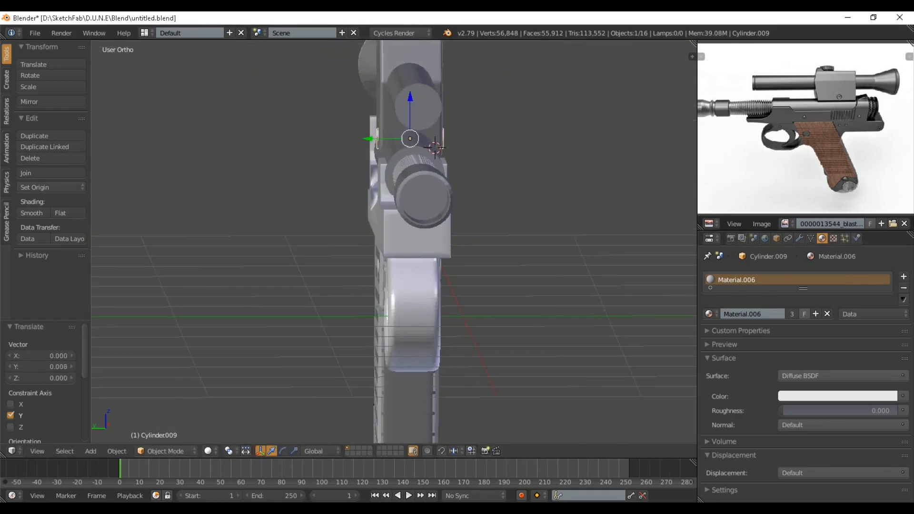
pyautogui.moveTo(483, 190); pyautogui.dragTo(371, 192, button='middle')
pyautogui.scroll(-3, 394, 242)
pyautogui.hotkey('ctrl', 's')
pyautogui.press('Return')
# Step: Duplicate the scope mount pin and raise the copy 0.811 along Z to the top of the mount block
pyautogui.moveTo(457, 204)
pyautogui.mouseDown(button='middle')
pyautogui.moveTo(395, 219)
pyautogui.moveTo(452, 220)
pyautogui.mouseUp(button='middle')
pyautogui.scroll(3, 394, 242)
pyautogui.keyDown('shift'); pyautogui.moveTo(452, 220); pyautogui.dragTo(428, 268, button='middle'); pyautogui.keyUp('shift')
pyautogui.scroll(2, 394, 242)
pyautogui.hotkey('shift', 'd')
pyautogui.click(412, 210)
pyautogui.moveTo(412, 205); pyautogui.dragTo(412, 93)
pyautogui.keyDown('shift'); pyautogui.moveTo(412, 95); pyautogui.dragTo(401, 172, button='middle'); pyautogui.keyUp('shift')
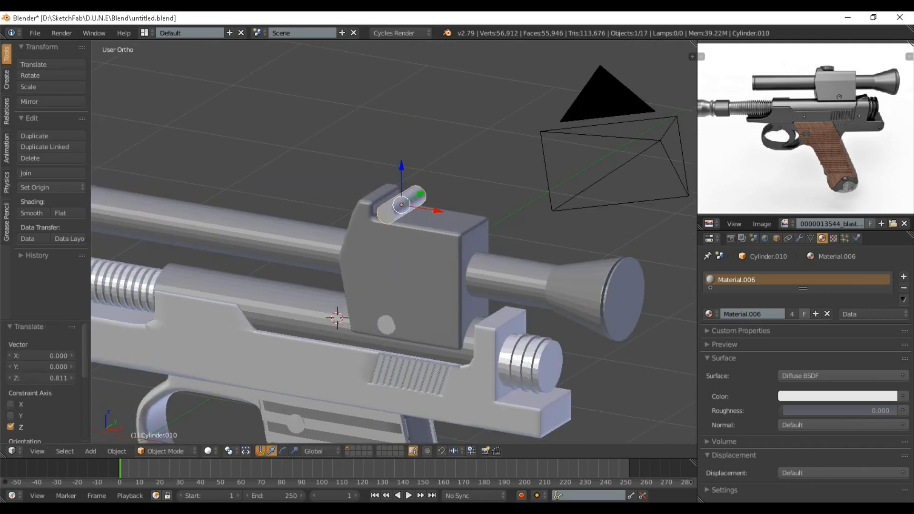
# Step: Rotate the top pin 90 degrees about X, shorten it along Z into a low knob, and raise it 0.010
pyautogui.press('r')
pyautogui.press('x')
pyautogui.press('9')
pyautogui.press('0')
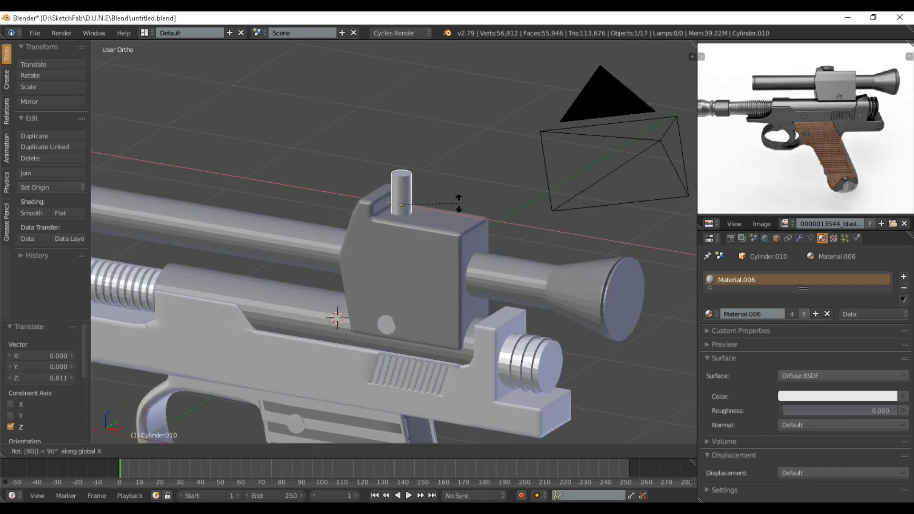
pyautogui.press('Return')
pyautogui.scroll(2, 459, 204)
pyautogui.scroll(-1, 458, 204)
pyautogui.press('s')
pyautogui.press('z')
pyautogui.click(424, 202)
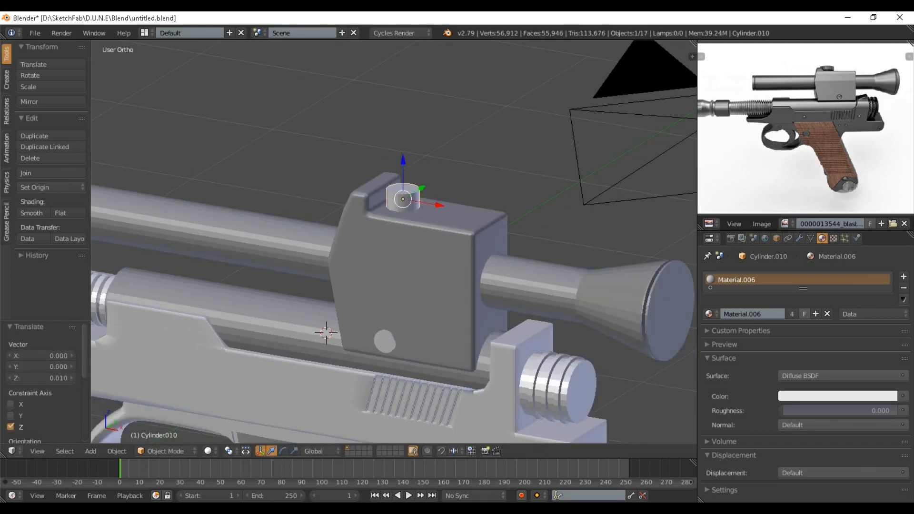
# Step: Extrude the top knob's upper face in place and scale the new face outward into a wider rim
pyautogui.scroll(5, 342, 171)
pyautogui.press('Tab')
pyautogui.scroll(-1, 394, 241)
pyautogui.rightClick(477, 224)
pyautogui.press('e')
pyautogui.press('Escape')
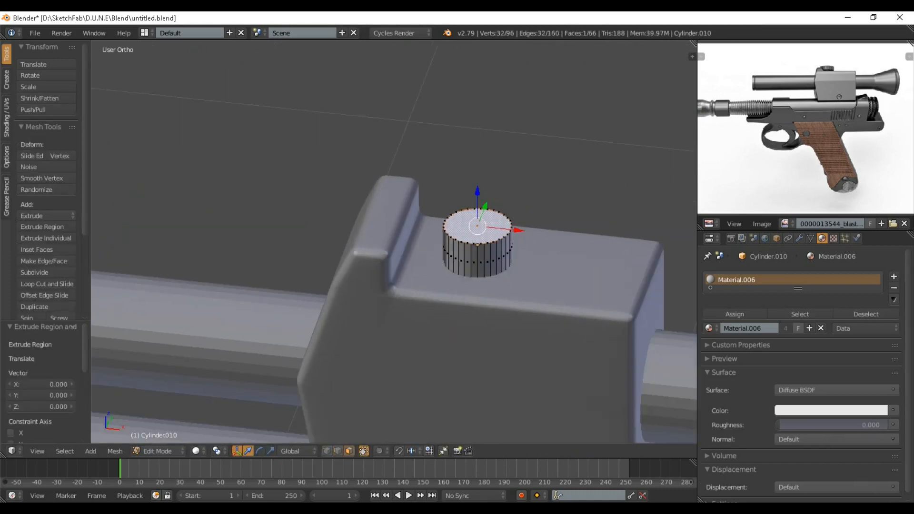
pyautogui.press('s')
pyautogui.press('Return')
# Step: Extrude the widened knob face and raise it along Z to form a thick flanged cap
pyautogui.press('e')
pyautogui.press('Escape')
pyautogui.press('g')
pyautogui.press('z')
pyautogui.click(477, 205)
pyautogui.press('Tab')
pyautogui.scroll(-3, 394, 242)
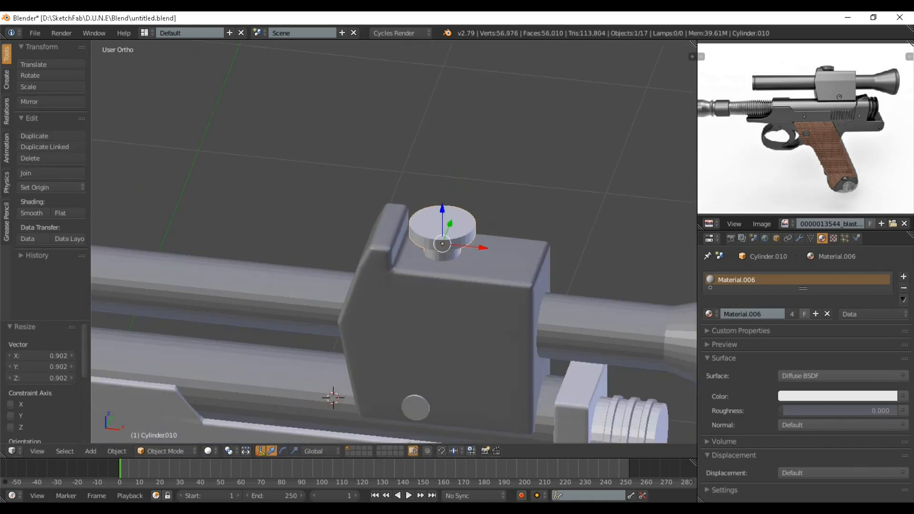
# Step: Lower the capped knob 0.023 along Z onto the scope mount and save the blend file
pyautogui.press('g')
pyautogui.press('z')
pyautogui.scroll(-5, 394, 242)
pyautogui.hotkey('ctrl', 's')
pyautogui.click(365, 218)
pyautogui.hotkey('ctrl', 's')
pyautogui.click(338, 335)
pyautogui.moveTo(338, 334); pyautogui.dragTo(380, 281, button='middle')
pyautogui.scroll(5, 394, 242)
pyautogui.scroll(-5, 394, 242)
pyautogui.scroll(8, 394, 242)
pyautogui.scroll(-6, 394, 242)
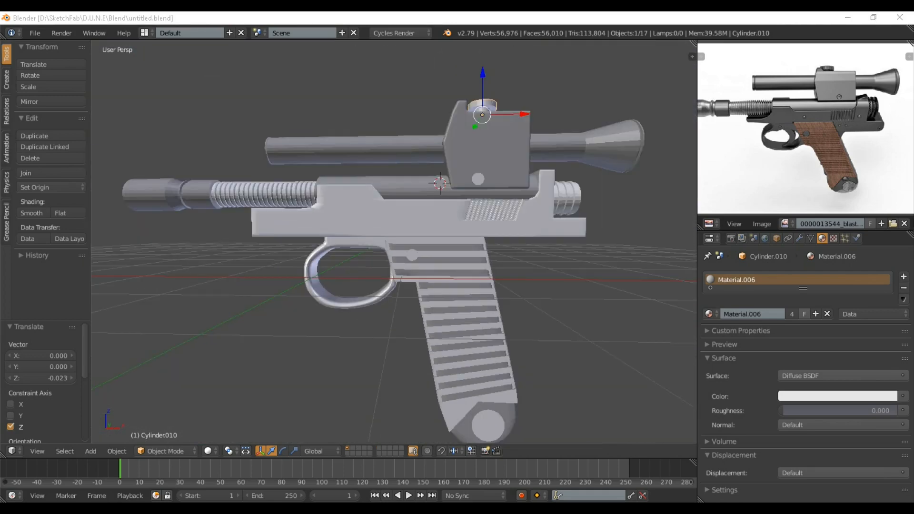
# Step: Add a mesh plane in front view and rotate it 90 degrees about X to face the view
pyautogui.press('KP_1')
pyautogui.scroll(3, 368, 255)
pyautogui.hotkey('shift', 'a')
pyautogui.moveTo(305, 268)
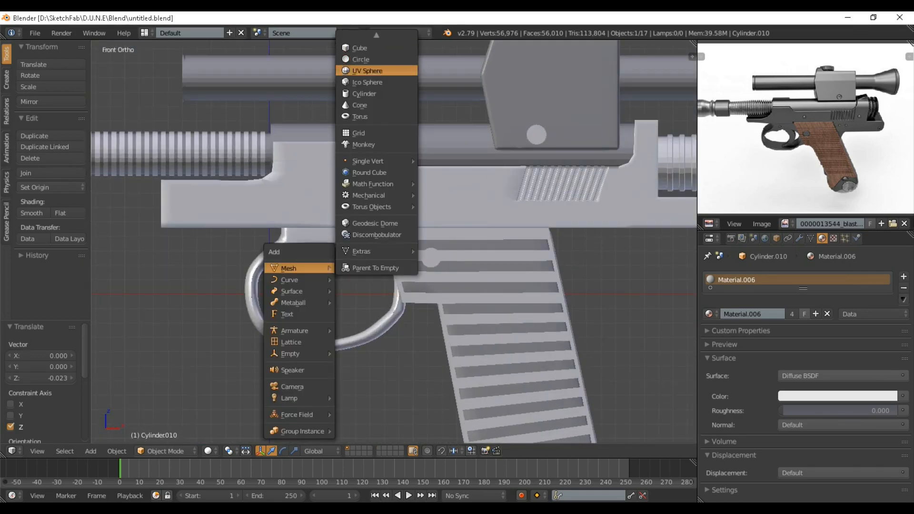
pyautogui.click(366, 38)
pyautogui.press('r')
pyautogui.press('x')
pyautogui.press('9')
pyautogui.press('0')
pyautogui.press('Return')
# Step: Scale the plane along X and Z into a narrow upright strip and position it inside the trigger guard
pyautogui.press('s')
pyautogui.press('x')
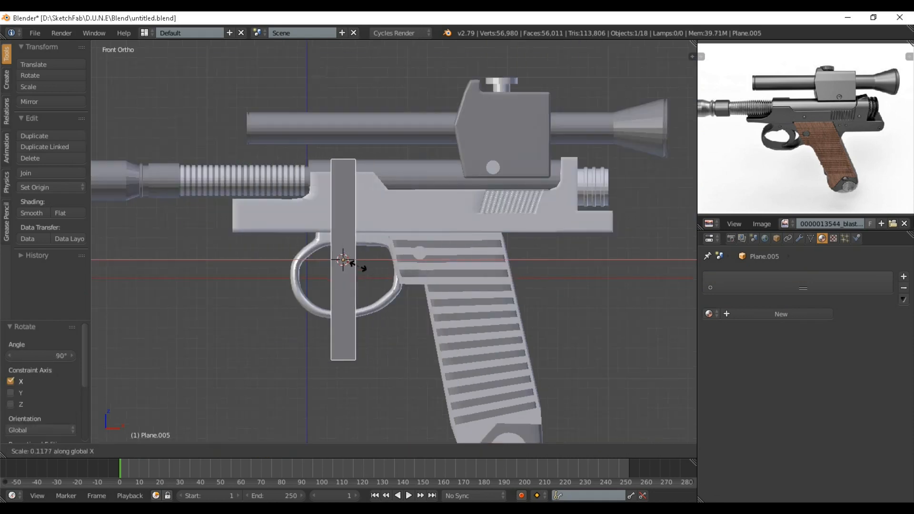
pyautogui.click(355, 264)
pyautogui.press('s')
pyautogui.press('z')
pyautogui.click(351, 311)
pyautogui.press('g')
pyautogui.press('x')
pyautogui.click(365, 305)
pyautogui.press('s')
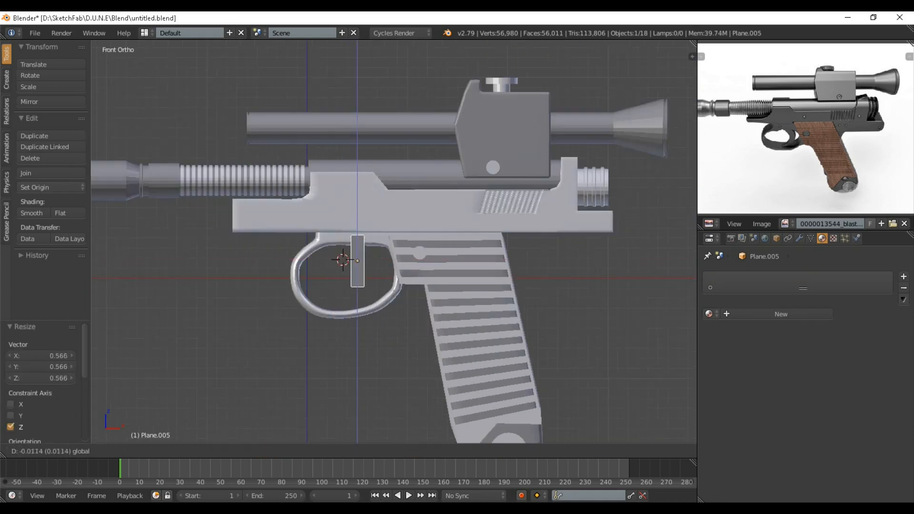
pyautogui.press('Return')
# Step: Slant the trigger strip by moving its lower edge 0.101 in the negative X direction
pyautogui.scroll(5, 386, 250)
pyautogui.press('Tab')
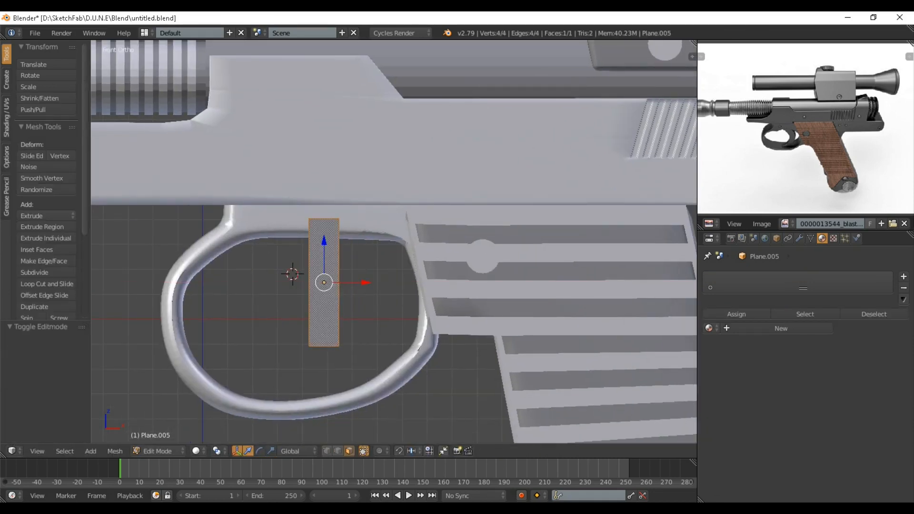
pyautogui.press('g')
pyautogui.press('x')
pyautogui.press('Return')
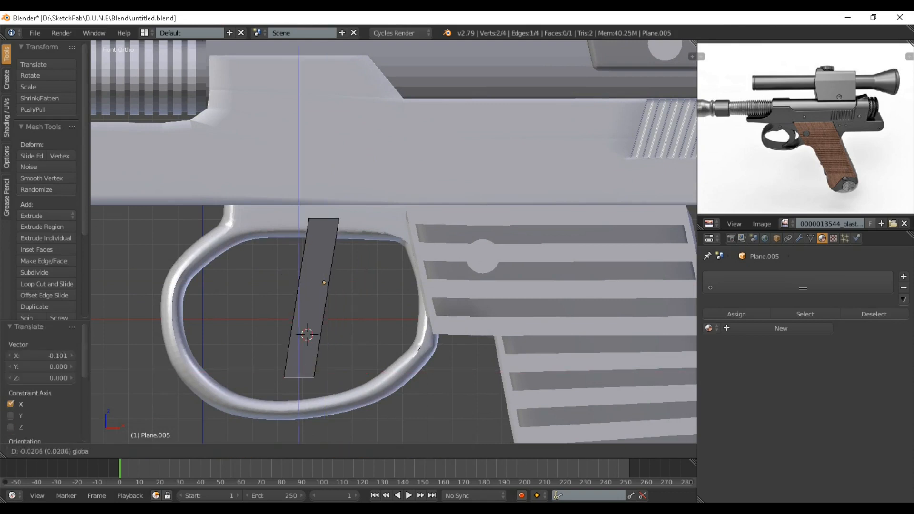
# Step: Cut three edge loops across the trigger strip and shift each along X to bend it into a curve
pyautogui.hotkey('ctrl', 'r')
pyautogui.press('3')
pyautogui.press('Return')
pyautogui.press('Return')
pyautogui.rightClick(305, 344)
pyautogui.press('g')
pyautogui.press('x')
pyautogui.press('Return')
pyautogui.rightClick(317, 260)
pyautogui.press('g')
pyautogui.press('x')
pyautogui.press('Return')
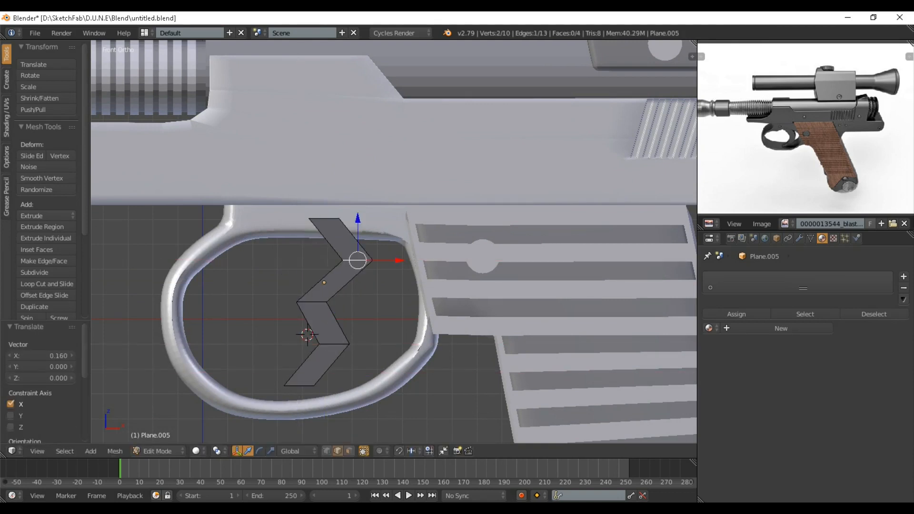
pyautogui.rightClick(312, 302)
pyautogui.press('g')
pyautogui.press('x')
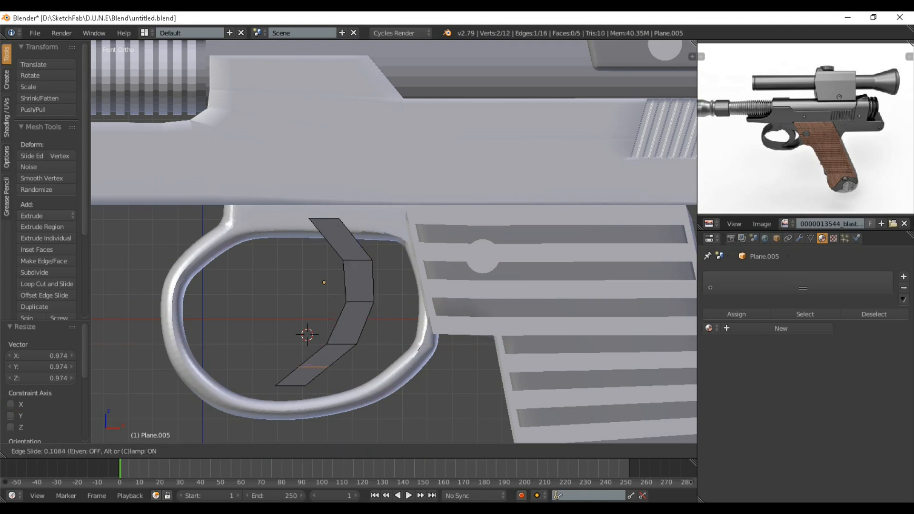
# Step: Add a loop near the trigger's lower tip and adjust its edges and vertices along X and Z to refine the curve
pyautogui.press('Return')
pyautogui.press('Return')
pyautogui.press('g')
pyautogui.press('z')
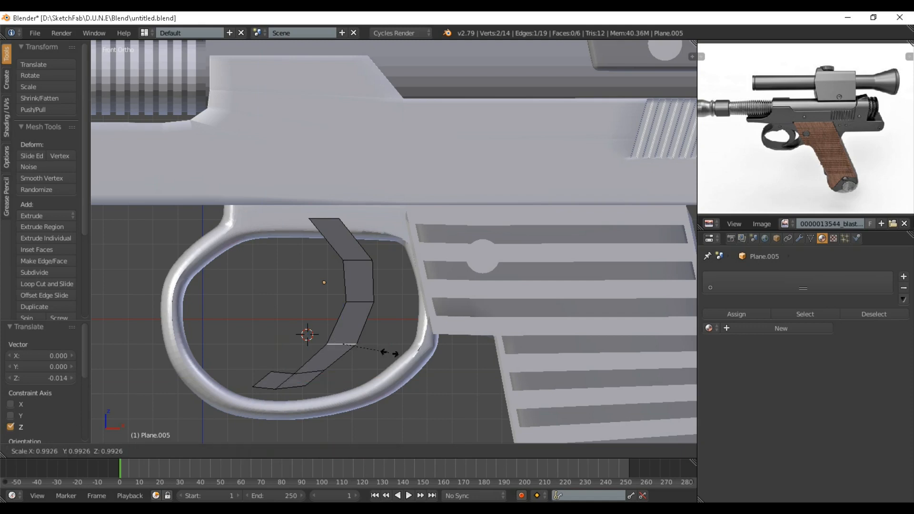
pyautogui.scroll(1, 394, 241)
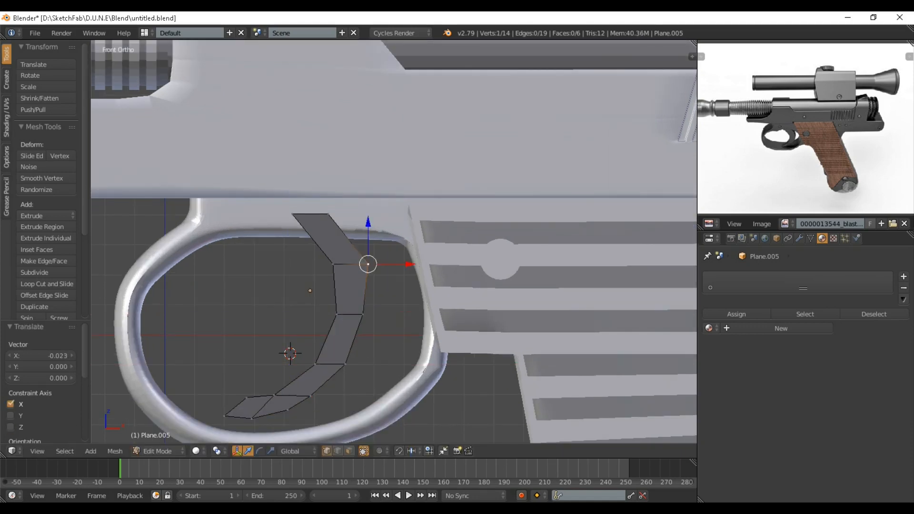
pyautogui.press('g')
pyautogui.press('x')
pyautogui.press('Return')
# Step: Leave mesh editing and move the flat trigger about 0.155 along Y into the guard
pyautogui.press('Tab')
pyautogui.moveTo(368, 264); pyautogui.dragTo(504, 300, button='middle')
pyautogui.scroll(-2, 393, 242)
pyautogui.press('g')
pyautogui.press('y')
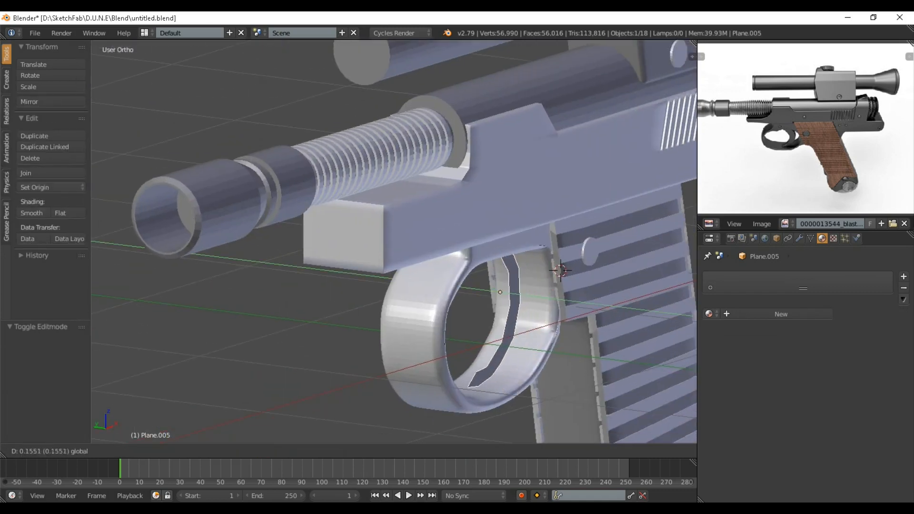
pyautogui.press('Return')
# Step: Add a Solidify modifier to the trigger and increase its thickness to give the flat shape depth
pyautogui.click(804, 277)
pyautogui.click(694, 441)
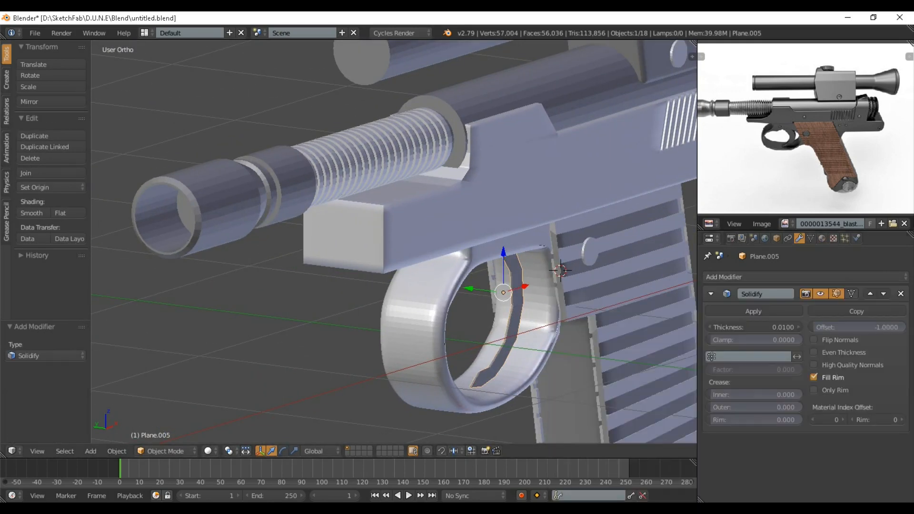
pyautogui.moveTo(742, 327); pyautogui.dragTo(771, 327)
pyautogui.moveTo(586, 296)
pyautogui.mouseDown(button='middle')
pyautogui.moveTo(529, 288)
pyautogui.moveTo(571, 293)
pyautogui.mouseUp(button='middle')
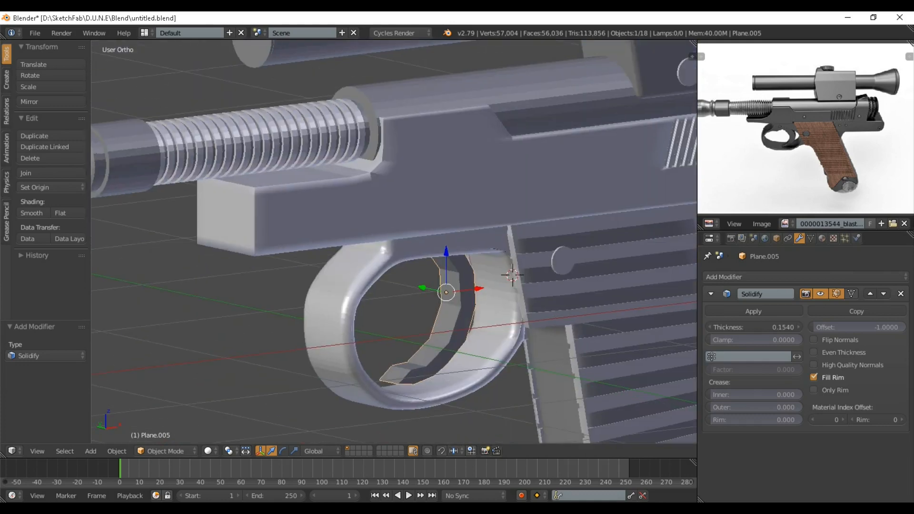
pyautogui.moveTo(754, 327); pyautogui.dragTo(761, 327)
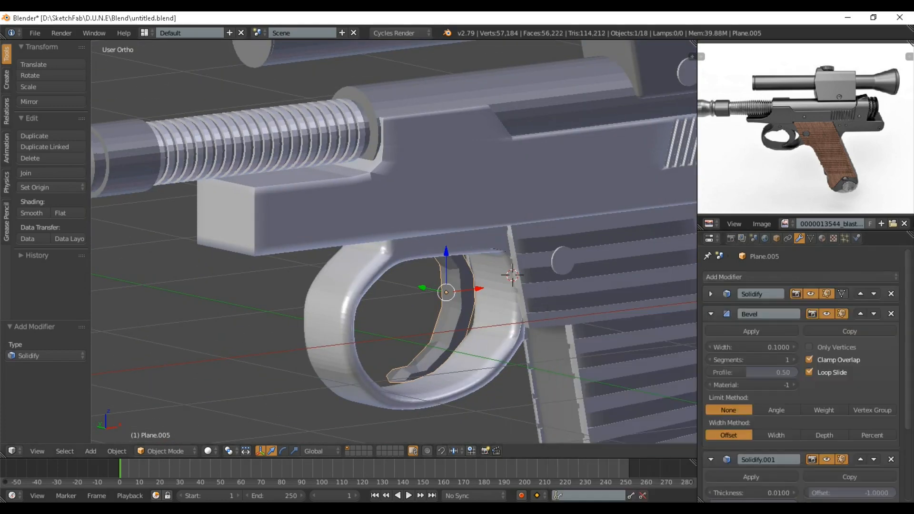
# Step: Delete the trigger's surplus second Solidify modifier and add a Subdivision Surface modifier in its place
pyautogui.click(891, 459)
pyautogui.click(800, 277)
pyautogui.click(690, 466)
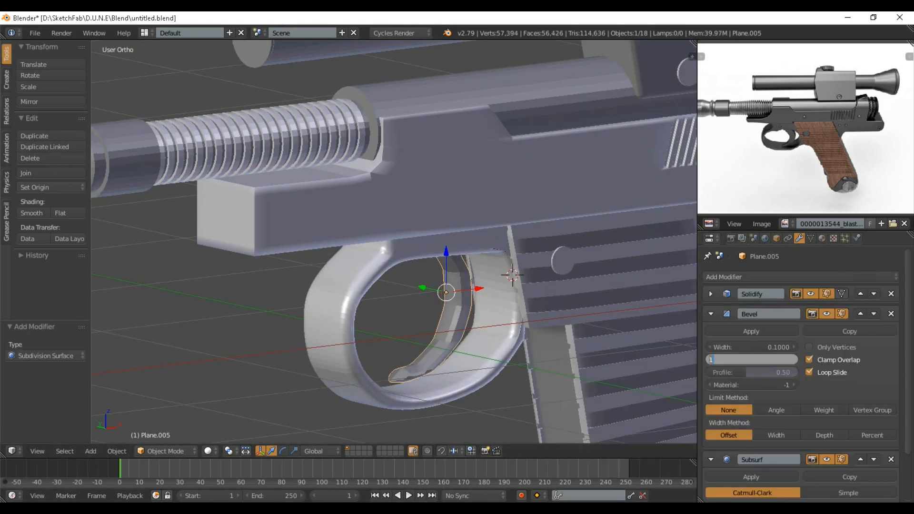
# Step: Set the trigger's Bevel modifier to 4 segments with its limit method on Angle
pyautogui.click(794, 360)
pyautogui.click(794, 360)
pyautogui.click(777, 411)
pyautogui.moveTo(619, 333); pyautogui.dragTo(571, 336, button='middle')
pyautogui.click(824, 410)
pyautogui.click(872, 410)
# Step: Center the trigger in the guard by moving it 0.059 along Y in the wireframe side view, and save the file
pyautogui.moveTo(395, 262); pyautogui.dragTo(523, 245, button='middle')
pyautogui.scroll(-2, 523, 245)
pyautogui.press('KP_3')
pyautogui.press('z')
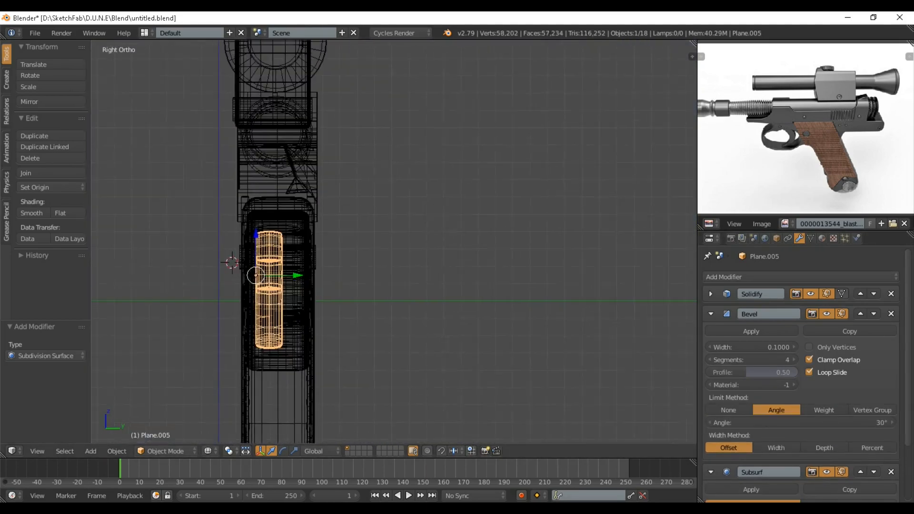
pyautogui.press('g')
pyautogui.press('y')
pyautogui.keyDown('shift'); pyautogui.moveTo(295, 272); pyautogui.dragTo(397, 288, button='middle'); pyautogui.keyUp('shift')
pyautogui.click(328, 269)
pyautogui.press('z')
pyautogui.scroll(-5, 333, 267)
pyautogui.hotkey('ctrl', 's')
pyautogui.press('KP_1')
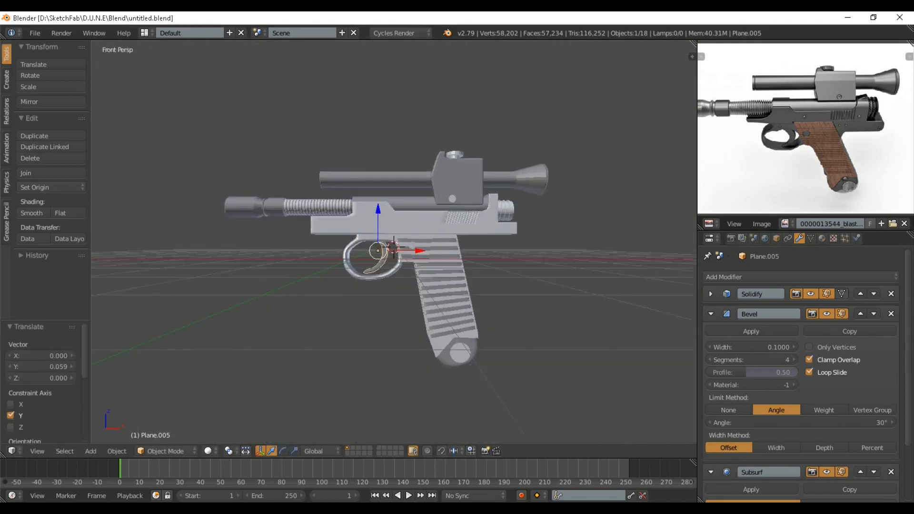
# Step: Cut an extra edge loop across the trigger's upper middle segment and shift it 0.008 along X
pyautogui.scroll(10, 393, 242)
pyautogui.press('Tab')
pyautogui.hotkey('ctrl', 'r')
pyautogui.click(347, 301)
pyautogui.rightClick(348, 302)
pyautogui.press('g')
pyautogui.press('x')
pyautogui.click(352, 301)
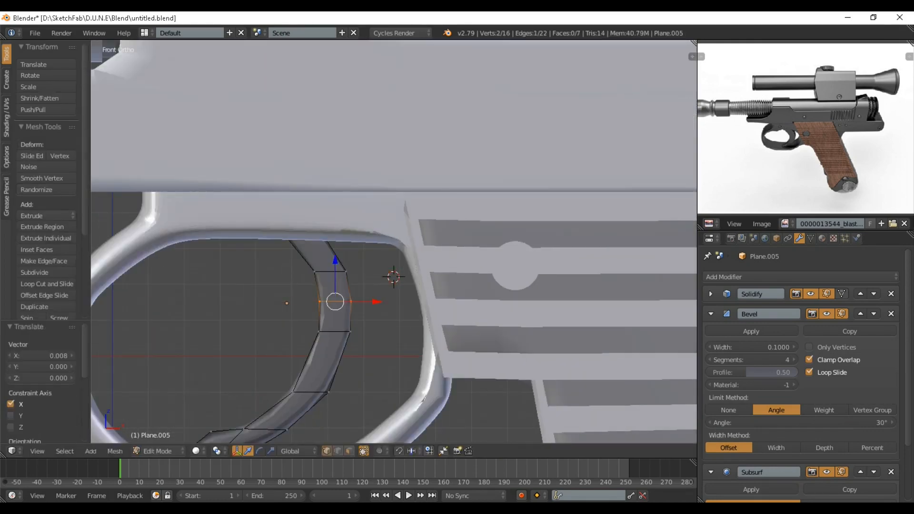
pyautogui.press('Tab')
# Step: Give the trigger a new material, shade it smooth, and save the blend file
pyautogui.scroll(-1, 352, 295)
pyautogui.keyDown('shift'); pyautogui.moveTo(342, 295); pyautogui.dragTo(410, 273, button='middle'); pyautogui.keyUp('shift')
pyautogui.click(822, 238)
pyautogui.click(775, 314)
pyautogui.click(32, 213)
pyautogui.scroll(2, 394, 242)
pyautogui.hotkey('ctrl', 's')
# Step: Switch the 3D viewport to Material shading and view the whole pistol
pyautogui.scroll(-5, 410, 272)
pyautogui.moveTo(393, 242); pyautogui.dragTo(586, 260, button='middle')
pyautogui.scroll(-5, 402, 249)
pyautogui.click(210, 450)
pyautogui.click(231, 386)
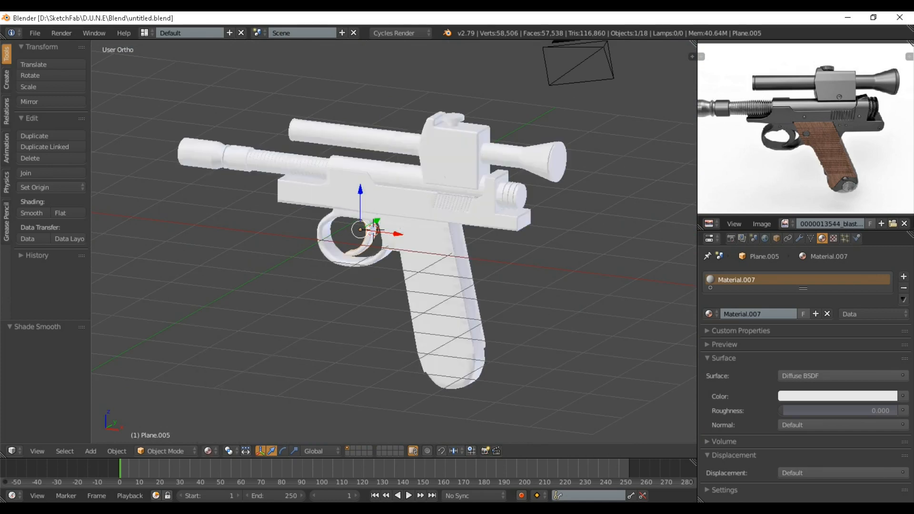
pyautogui.moveTo(333, 305); pyautogui.dragTo(395, 267, button='middle')
pyautogui.moveTo(471, 262); pyautogui.dragTo(388, 300, button='middle')
# Step: Select the grip, enlarge the area below the 3D view, and turn it into a Node Editor
pyautogui.rightClick(388, 298)
pyautogui.moveTo(321, 458); pyautogui.dragTo(321, 297)
pyautogui.click(13, 496)
pyautogui.click(40, 368)
pyautogui.scroll(10, 291, 393)
pyautogui.moveTo(291, 392); pyautogui.dragTo(399, 410, button='middle')
# Step: Change the grip material's surface to Principled BSDF and connect a new Image Texture node's Color to Base Color
pyautogui.click(840, 376)
pyautogui.click(776, 262)
pyautogui.moveTo(309, 338); pyautogui.dragTo(388, 338)
pyautogui.hotkey('shift', 'a')
pyautogui.moveTo(210, 412)
pyautogui.click(259, 412)
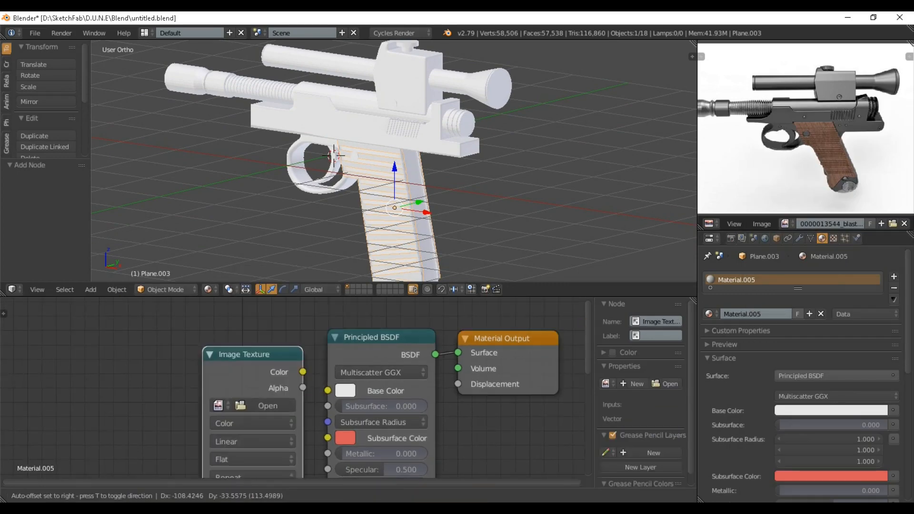
pyautogui.click(155, 361)
pyautogui.moveTo(254, 385); pyautogui.dragTo(328, 391)
# Step: Load wood_table_001_diff_2k.jpg from the MADEIRA wood textures folder into the grip's Image Texture node
pyautogui.click(216, 419)
pyautogui.click(190, 90)
pyautogui.click(191, 90)
pyautogui.click(190, 91)
pyautogui.click(191, 170)
pyautogui.click(190, 147)
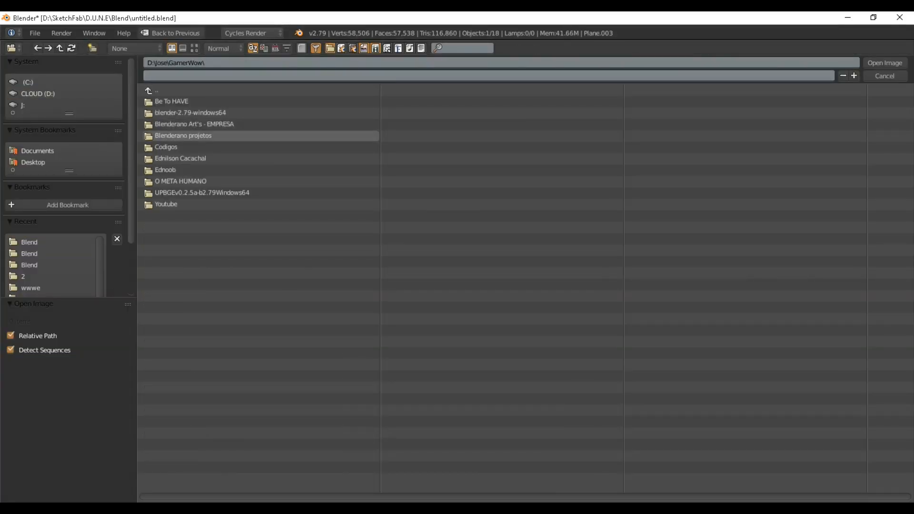
pyautogui.click(195, 124)
pyautogui.click(196, 205)
pyautogui.click(190, 147)
pyautogui.click(190, 101)
pyautogui.click(194, 48)
pyautogui.click(268, 126)
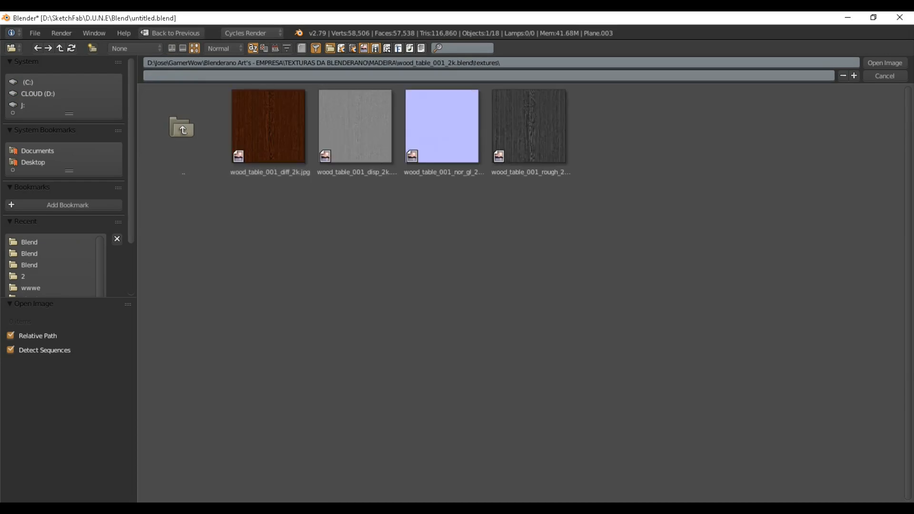
pyautogui.click(885, 63)
# Step: Unwrap the grip's entire mesh so the wood texture maps onto it, return to Object Mode and save the file
pyautogui.scroll(5, 395, 157)
pyautogui.press('u')
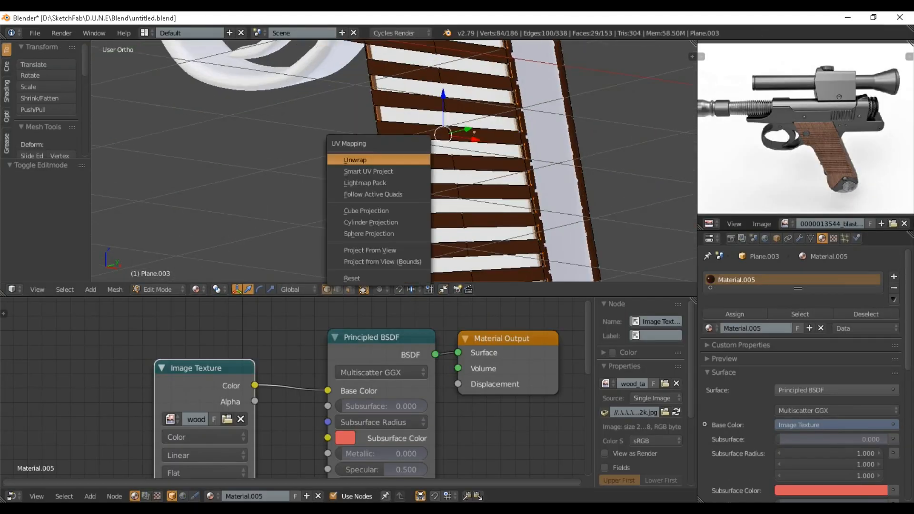
pyautogui.click(363, 157)
pyautogui.press('a')
pyautogui.press('a')
pyautogui.press('u')
pyautogui.click(445, 148)
pyautogui.press('Tab')
pyautogui.scroll(-4, 394, 190)
pyautogui.hotkey('ctrl', 's')
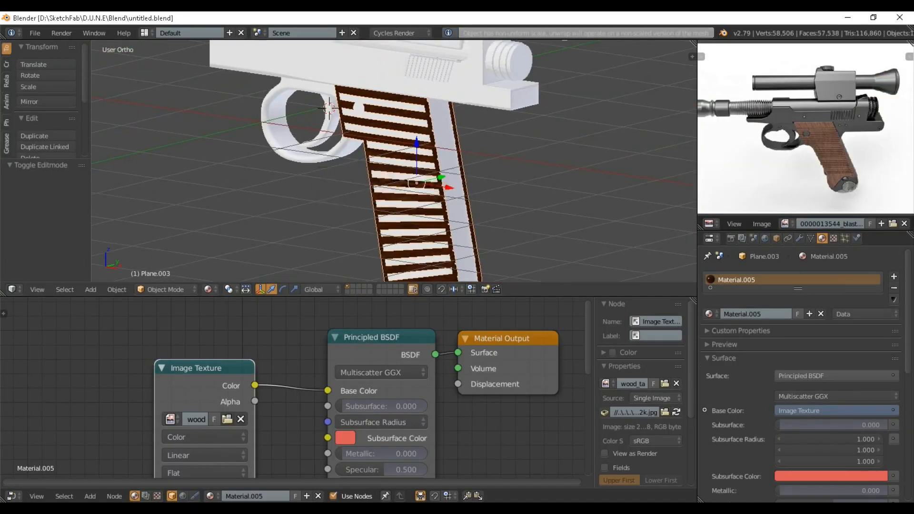
pyautogui.scroll(2, 429, 219)
pyautogui.hotkey('ctrl', 's')
pyautogui.click(394, 160)
# Step: Give the round button at the grip's base a Glossy BSDF surface with a roughness of about 0.17
pyautogui.keyDown('shift'); pyautogui.moveTo(395, 160); pyautogui.dragTo(389, 77, button='middle'); pyautogui.keyUp('shift')
pyautogui.rightClick(413, 191)
pyautogui.scroll(2, 413, 190)
pyautogui.rightClick(396, 177)
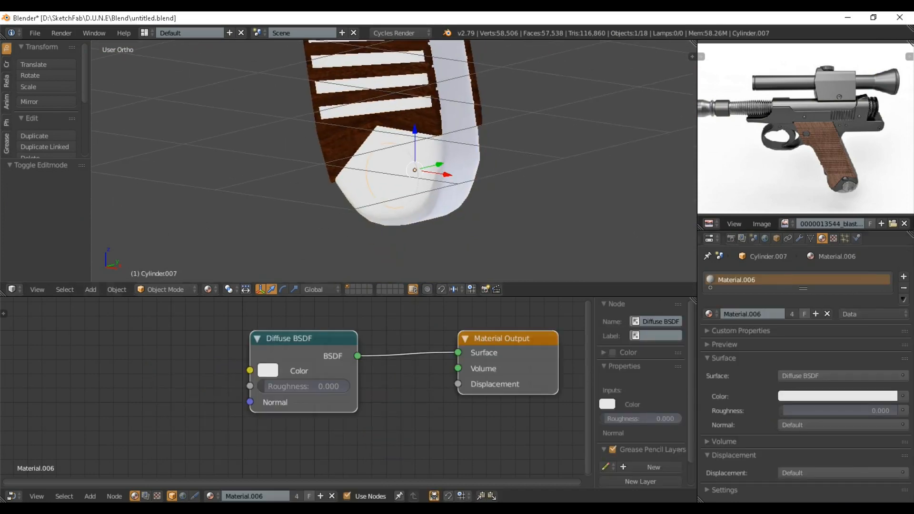
pyautogui.click(836, 376)
pyautogui.click(781, 212)
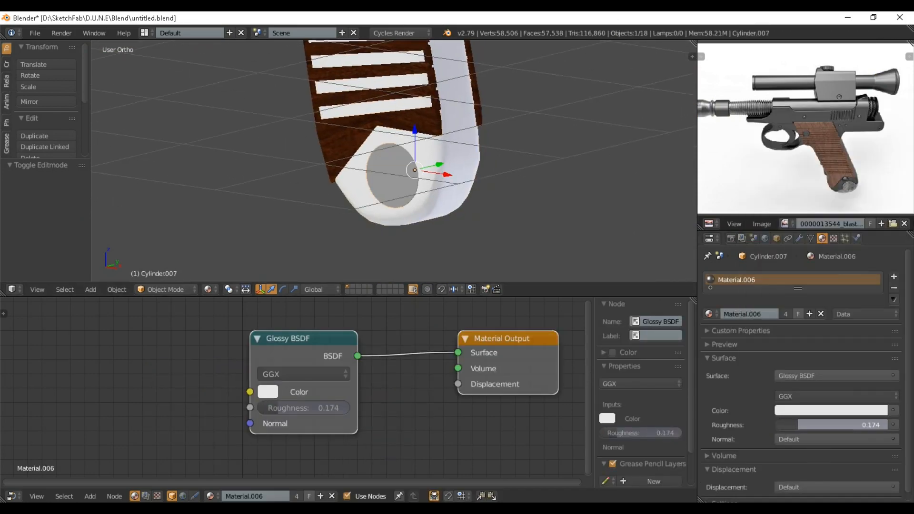
# Step: Change the lower body frame's material surface to Glossy BSDF with a roughness of about 0.13
pyautogui.scroll(-4, 394, 161)
pyautogui.keyDown('shift'); pyautogui.moveTo(395, 161); pyautogui.dragTo(419, 157, button='middle'); pyautogui.keyUp('shift')
pyautogui.scroll(2, 395, 138)
pyautogui.rightClick(395, 129)
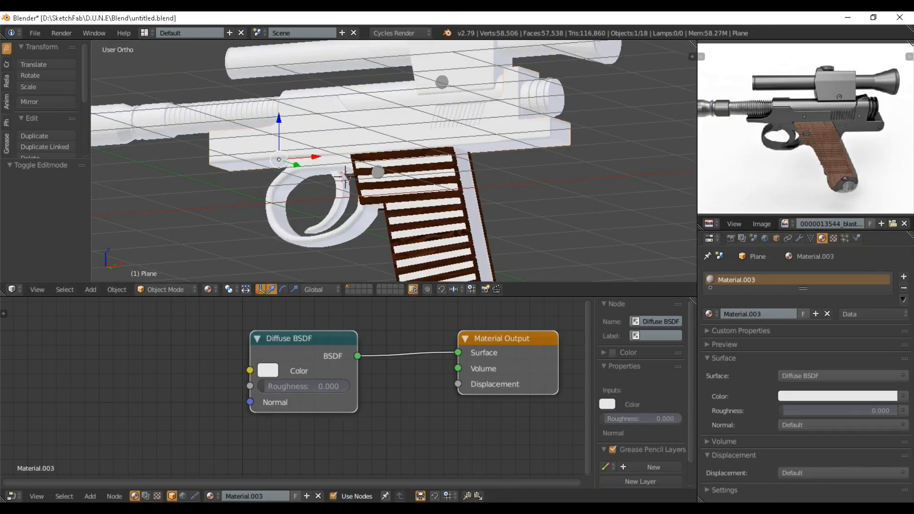
pyautogui.click(836, 376)
pyautogui.click(781, 211)
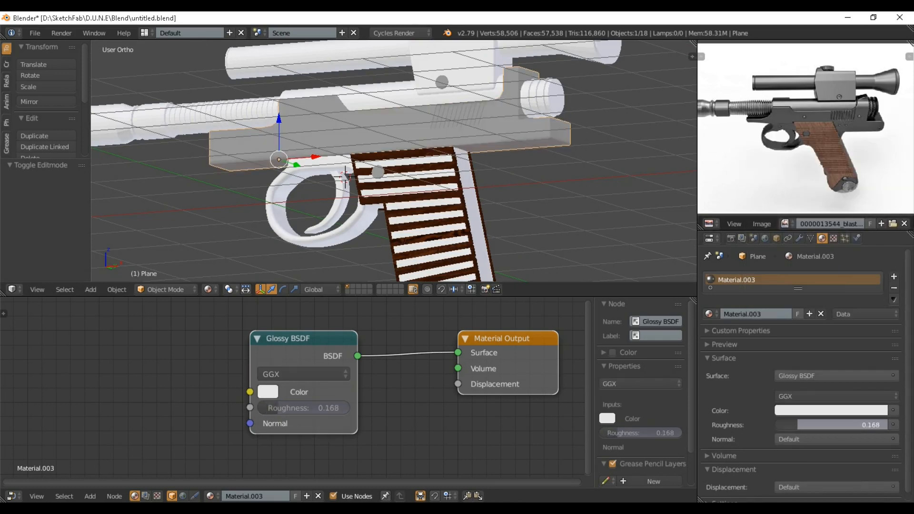
# Step: Add a new material to the upper body cylinder with a Glossy BSDF surface, a darker grey color and roughness of about 0.16
pyautogui.keyDown('shift'); pyautogui.scroll(3, 395, 129); pyautogui.keyUp('shift')
pyautogui.rightClick(388, 130)
pyautogui.click(780, 314)
pyautogui.click(828, 376)
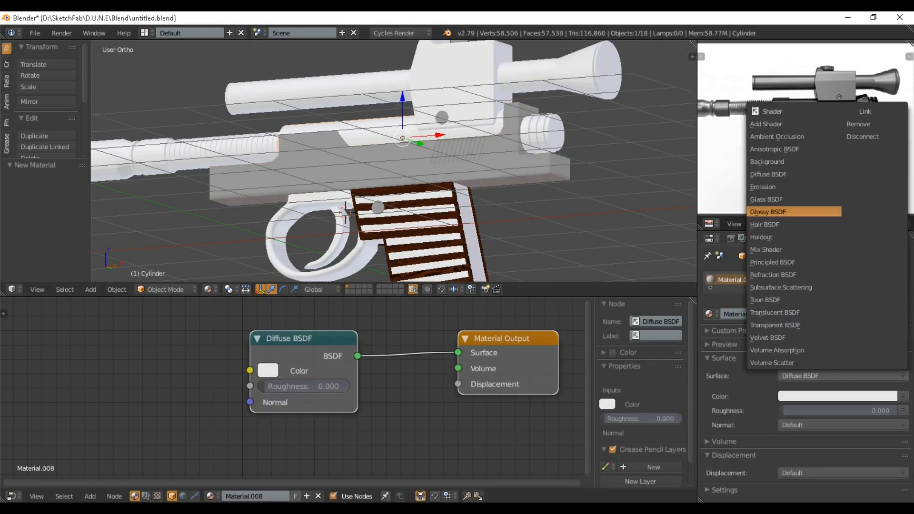
pyautogui.click(780, 212)
pyautogui.scroll(2, 394, 167)
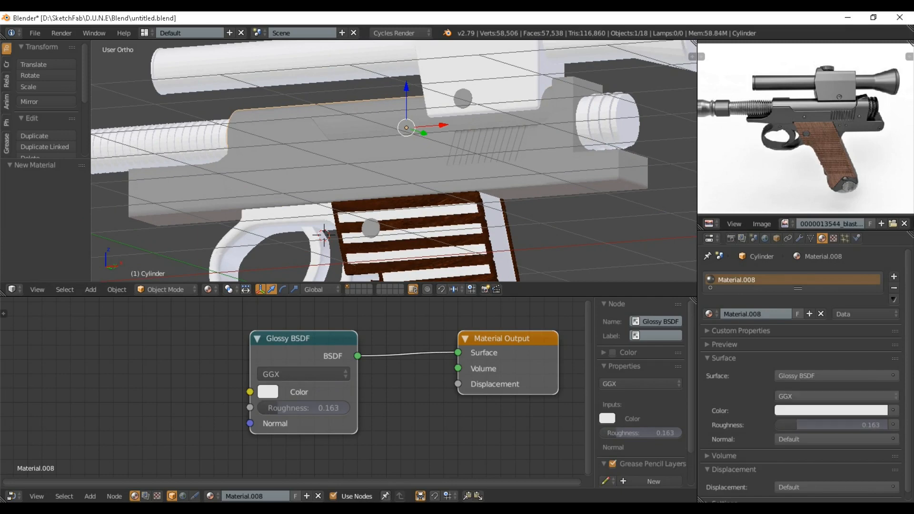
pyautogui.click(830, 410)
pyautogui.click(882, 271)
# Step: Darken the Glossy BSDF color of the lower body frame's material
pyautogui.rightClick(590, 167)
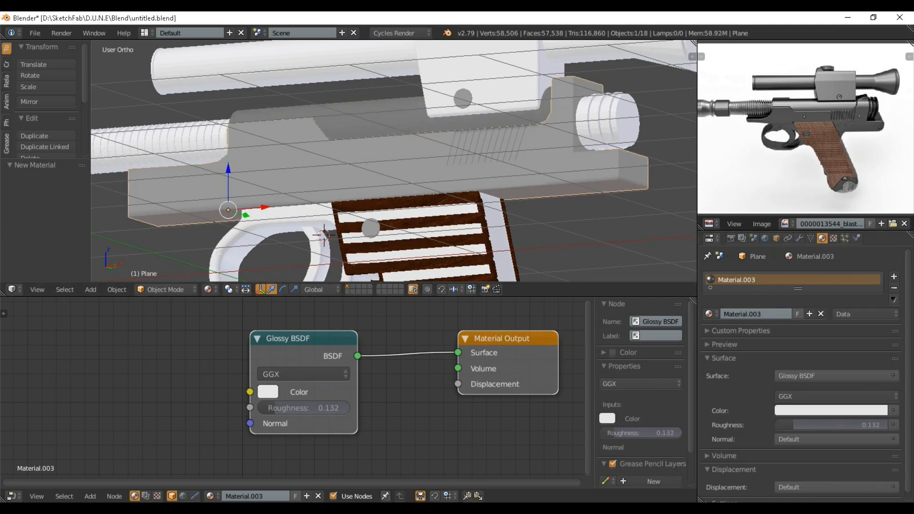
pyautogui.click(830, 410)
pyautogui.click(881, 276)
# Step: Add a new material to the scope mount block with a Glossy BSDF surface, roughness of about 0.105 and a darker grey color
pyautogui.scroll(-2, 457, 162)
pyautogui.keyDown('shift'); pyautogui.scroll(3, 457, 162); pyautogui.keyUp('shift')
pyautogui.rightClick(458, 138)
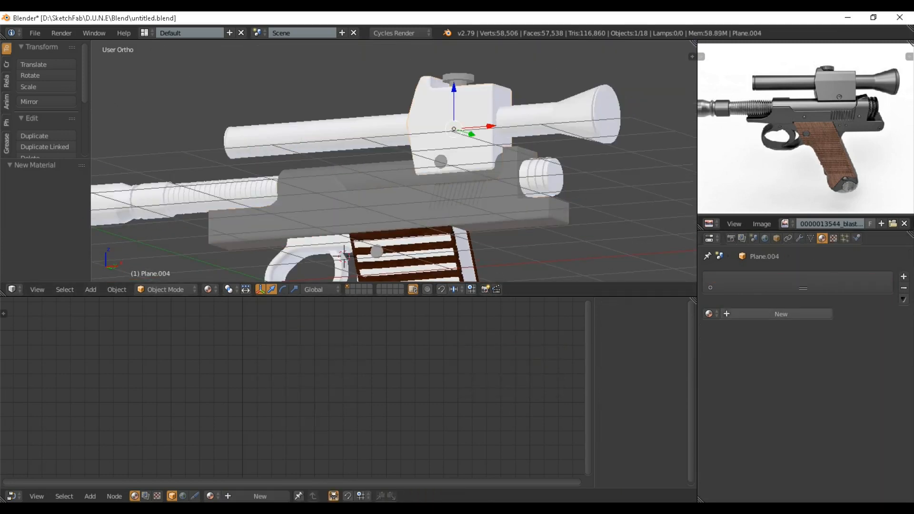
pyautogui.click(780, 314)
pyautogui.click(830, 376)
pyautogui.click(778, 211)
pyautogui.moveTo(830, 424); pyautogui.dragTo(836, 424)
pyautogui.click(830, 410)
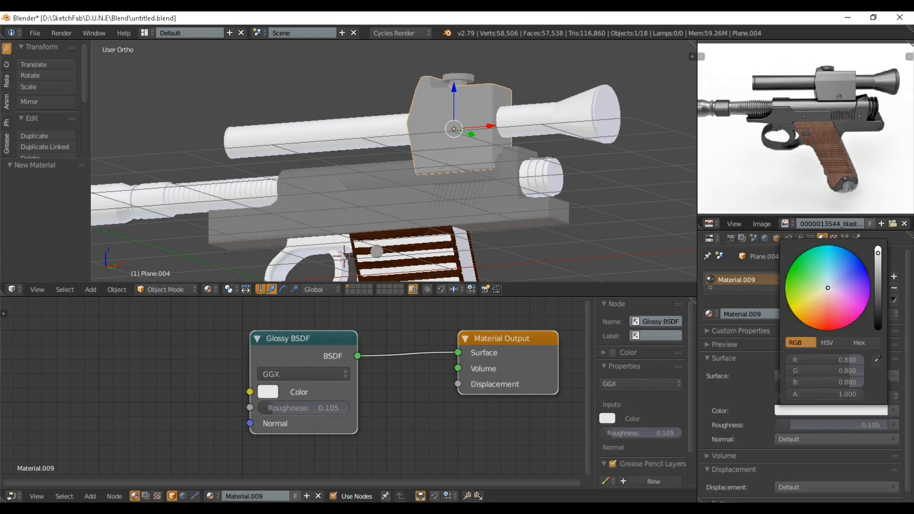
pyautogui.click(881, 271)
# Step: Add a new material to the scope tube with a darker grey color, a Glossy BSDF surface and a roughness of about 0.06
pyautogui.rightClick(547, 119)
pyautogui.click(780, 314)
pyautogui.click(837, 395)
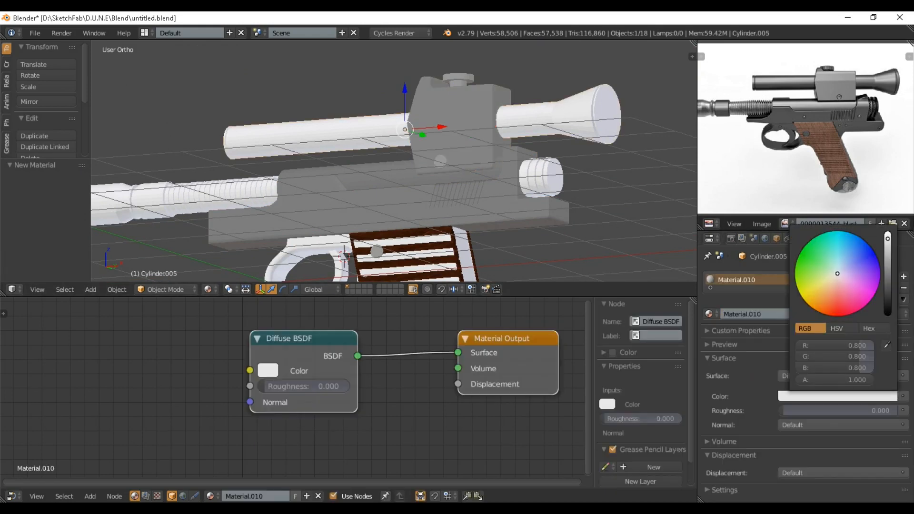
pyautogui.click(892, 267)
pyautogui.click(840, 376)
pyautogui.click(778, 211)
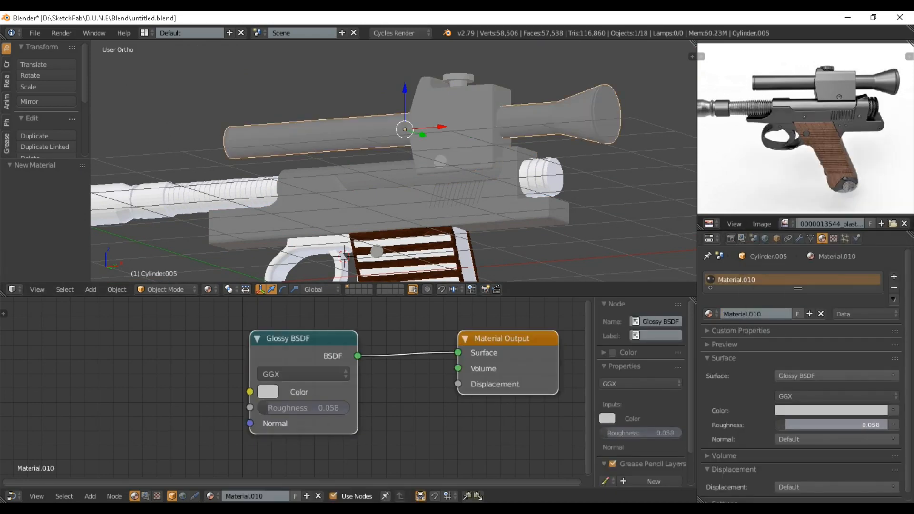
pyautogui.moveTo(836, 425); pyautogui.dragTo(841, 425)
# Step: Darken the ringed rear knob's material color and change its surface to Glossy BSDF with a roughness of about 0.13
pyautogui.scroll(-3, 405, 167)
pyautogui.scroll(4, 456, 174)
pyautogui.rightClick(512, 173)
pyautogui.click(837, 396)
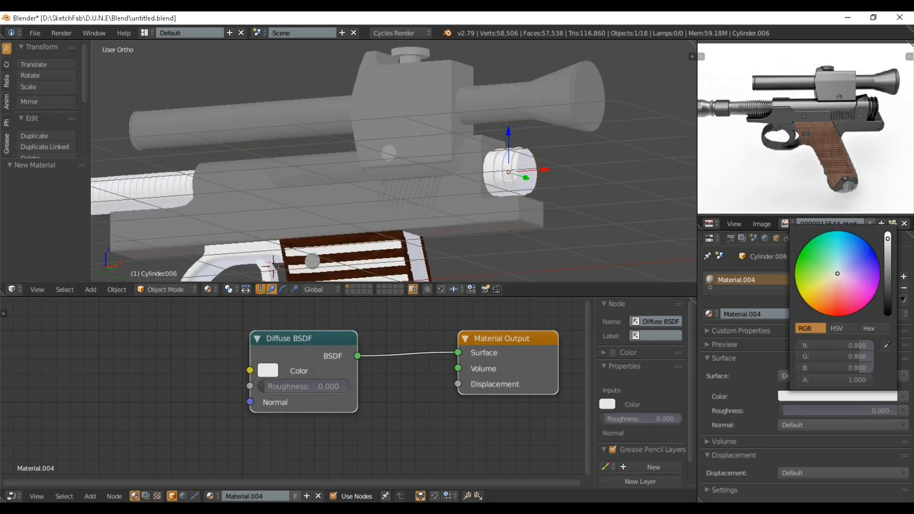
pyautogui.click(887, 248)
pyautogui.click(838, 376)
pyautogui.click(790, 211)
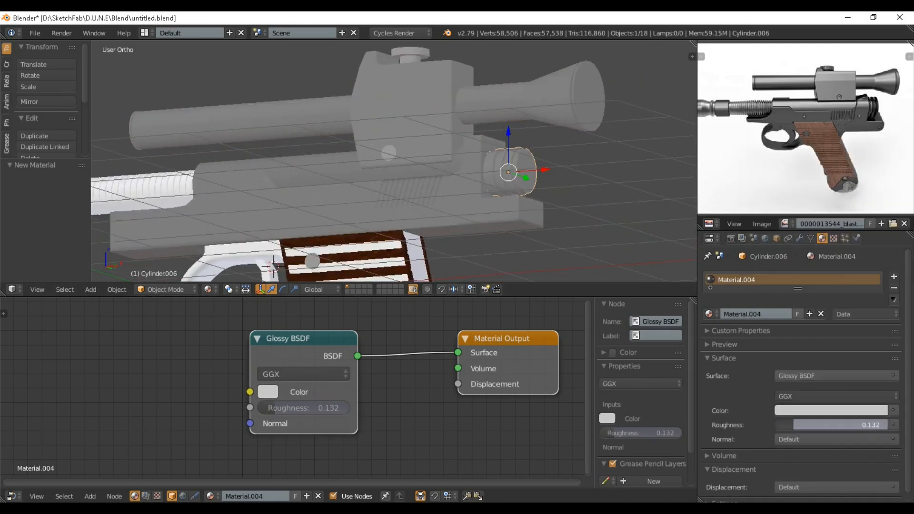
# Step: Change the trigger guard's surface to Glossy BSDF with a darker grey color and a roughness of about 0.04
pyautogui.scroll(-1, 404, 181)
pyautogui.keyDown('shift'); pyautogui.moveTo(324, 228); pyautogui.dragTo(496, 130, button='middle'); pyautogui.keyUp('shift')
pyautogui.scroll(1, 495, 143)
pyautogui.rightClick(497, 207)
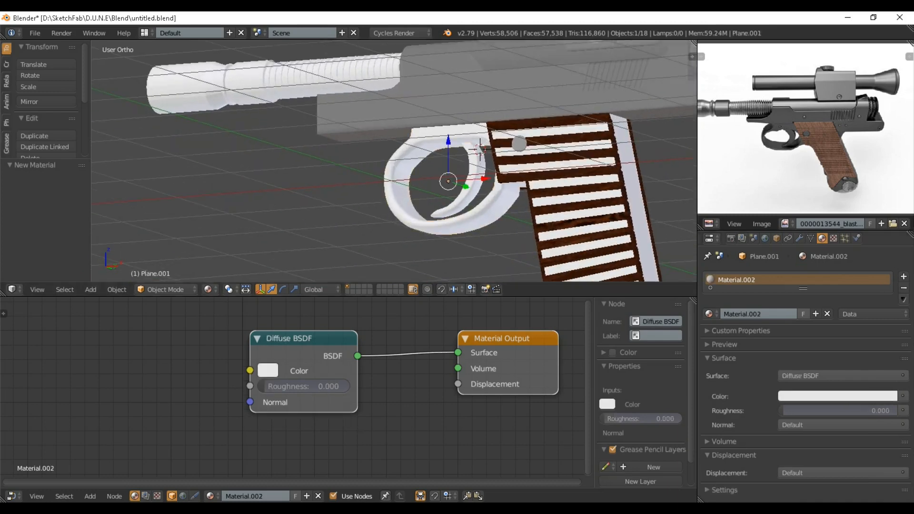
pyautogui.click(838, 376)
pyautogui.click(790, 212)
pyautogui.click(832, 410)
pyautogui.click(879, 261)
pyautogui.moveTo(834, 424); pyautogui.dragTo(838, 425)
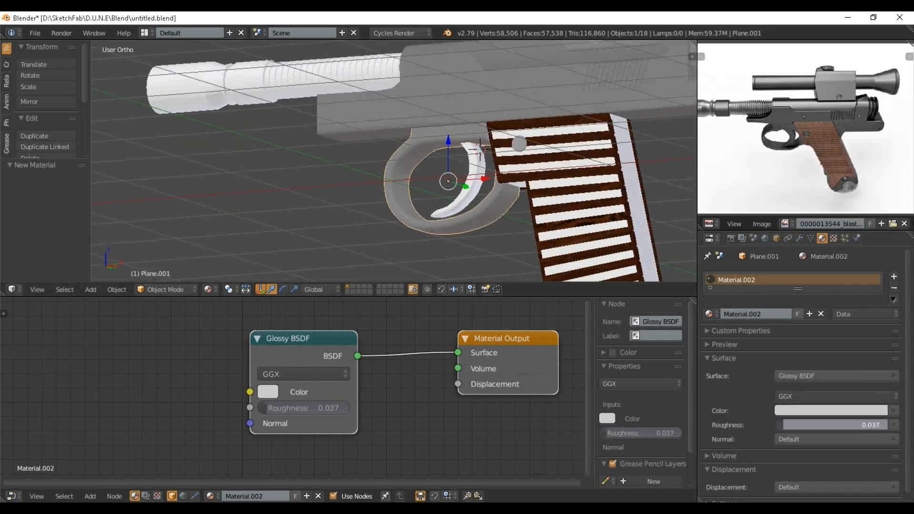
# Step: Change the barrel core's surface to Glossy BSDF with a darker grey color and a roughness of about 0.11
pyautogui.moveTo(457, 167)
pyautogui.mouseDown(button='middle')
pyautogui.moveTo(498, 183)
pyautogui.moveTo(453, 167)
pyautogui.mouseUp(button='middle')
pyautogui.keyDown('shift'); pyautogui.moveTo(371, 119); pyautogui.dragTo(428, 190, button='middle'); pyautogui.keyUp('shift')
pyautogui.scroll(1, 399, 148)
pyautogui.rightClick(400, 142)
pyautogui.moveTo(399, 143); pyautogui.dragTo(430, 158, button='middle')
pyautogui.scroll(3, 430, 158)
pyautogui.click(838, 376)
pyautogui.click(752, 208)
pyautogui.click(832, 410)
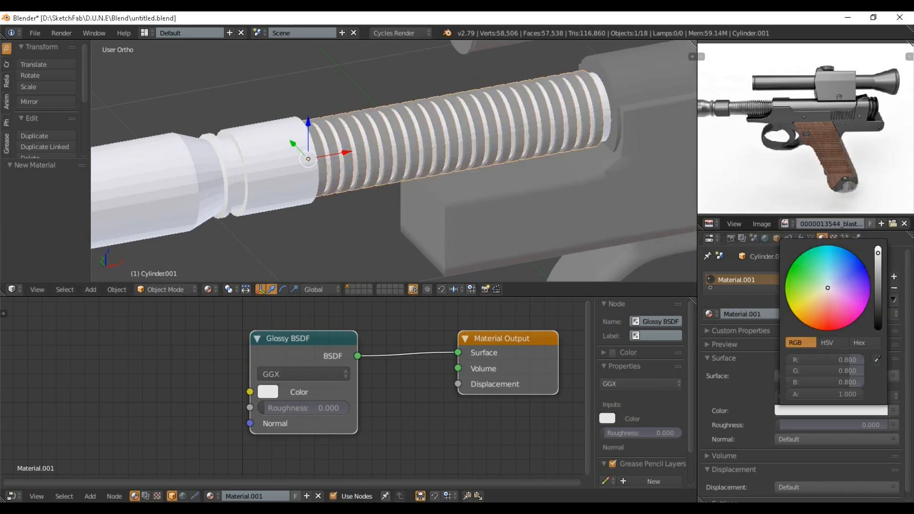
# Step: Add a new material to the collar behind the muzzle with a Glossy BSDF surface, a dark grey color and roughness of about 0.09
pyautogui.scroll(-2, 394, 161)
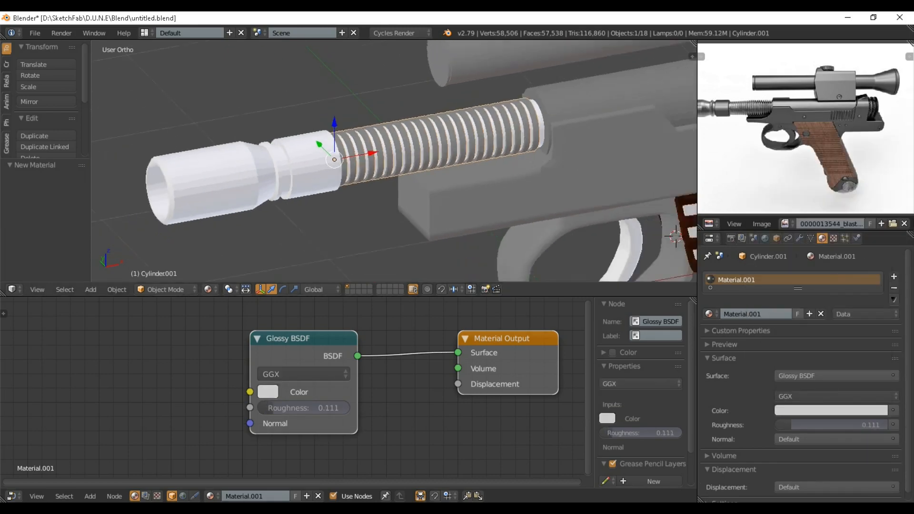
pyautogui.keyDown('shift'); pyautogui.moveTo(333, 159); pyautogui.dragTo(376, 160, button='middle'); pyautogui.keyUp('shift')
pyautogui.scroll(1, 376, 159)
pyautogui.rightClick(346, 162)
pyautogui.click(781, 313)
pyautogui.click(804, 375)
pyautogui.click(767, 212)
pyautogui.click(832, 410)
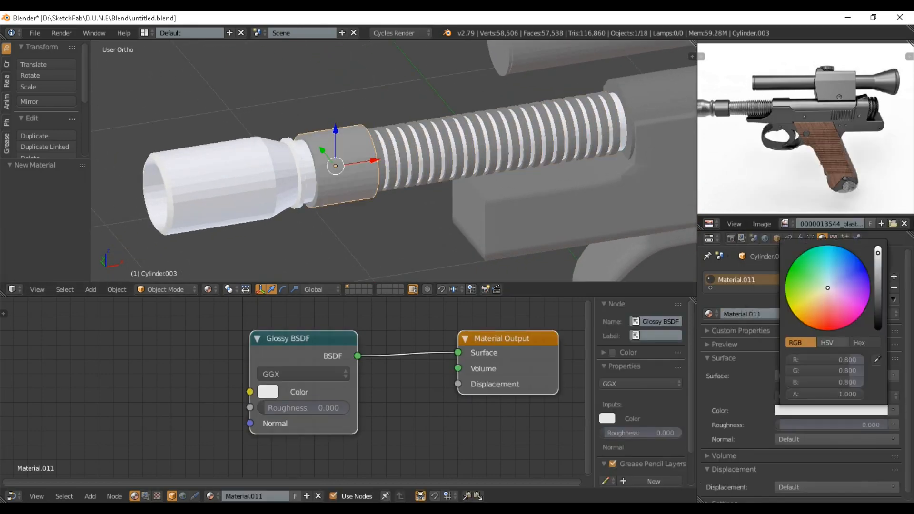
# Step: Add a new material to the muzzle with a Glossy BSDF surface, a slightly darker grey color and roughness of 0.100
pyautogui.scroll(-1, 409, 164)
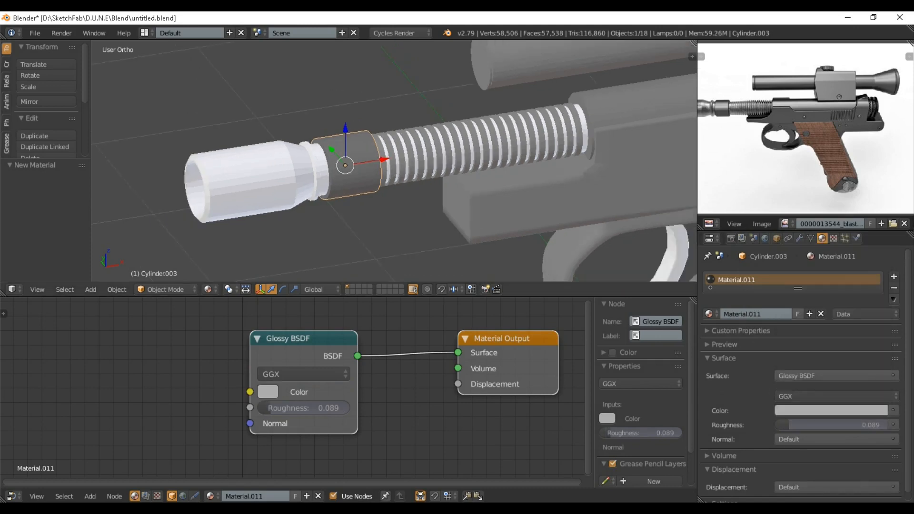
pyautogui.moveTo(404, 164); pyautogui.dragTo(388, 162, button='middle')
pyautogui.rightClick(305, 167)
pyautogui.click(780, 314)
pyautogui.click(805, 376)
pyautogui.click(768, 212)
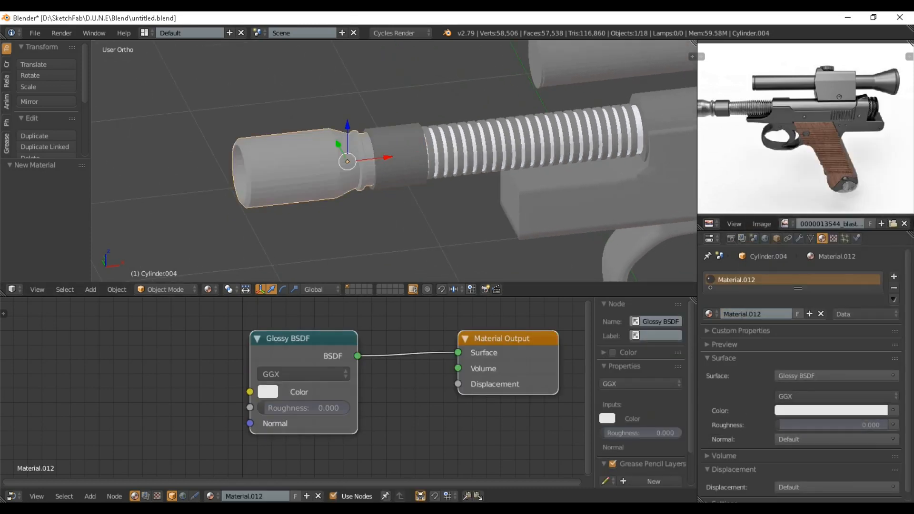
pyautogui.click(832, 410)
# Step: Add a new material to the white rings around the barrel with a Glossy BSDF surface and a roughness of about 0.03
pyautogui.scroll(-2, 428, 162)
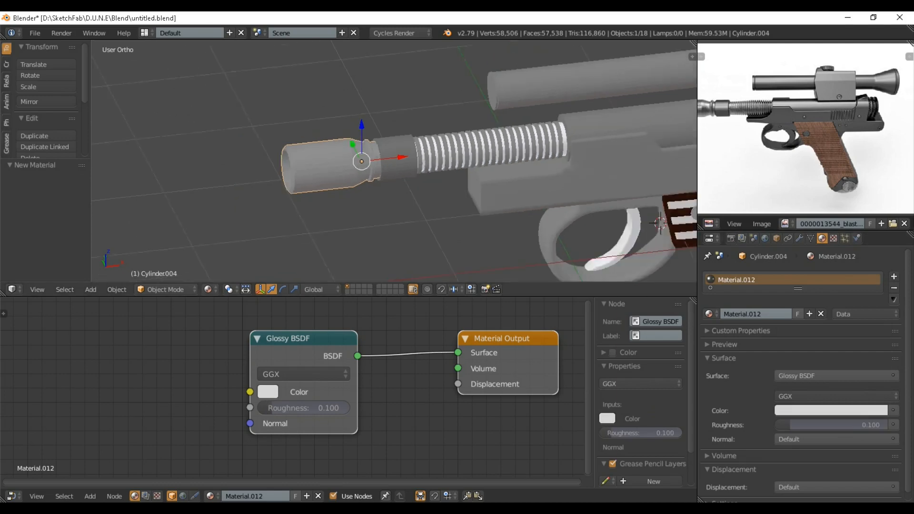
pyautogui.moveTo(467, 159); pyautogui.dragTo(430, 159, button='middle')
pyautogui.scroll(4, 431, 159)
pyautogui.rightClick(481, 159)
pyautogui.rightClick(480, 160)
pyautogui.rightClick(481, 159)
pyautogui.rightClick(481, 160)
pyautogui.click(781, 314)
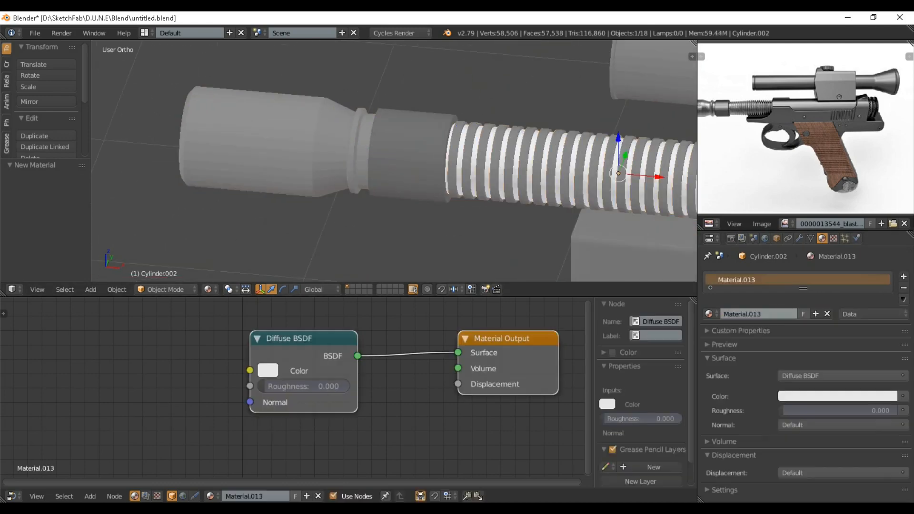
pyautogui.click(804, 375)
pyautogui.click(780, 211)
pyautogui.click(831, 410)
pyautogui.moveTo(832, 425); pyautogui.dragTo(834, 425)
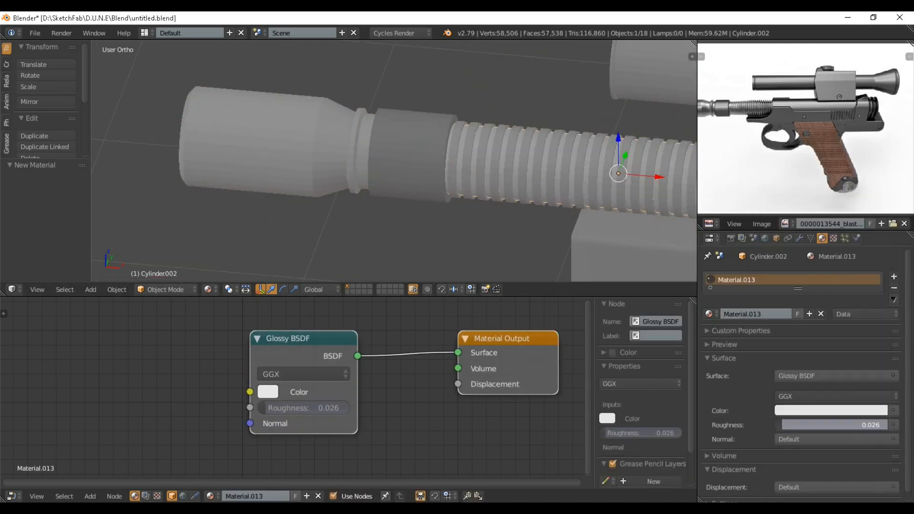
# Step: Change the trigger's material surface to Glossy BSDF and make its color a slightly darker grey
pyautogui.scroll(-7, 429, 161)
pyautogui.keyDown('shift'); pyautogui.moveTo(467, 209); pyautogui.dragTo(391, 130, button='middle'); pyautogui.keyUp('shift')
pyautogui.moveTo(437, 157); pyautogui.dragTo(471, 155, button='middle')
pyautogui.scroll(3, 471, 143)
pyautogui.rightClick(478, 130)
pyautogui.click(804, 375)
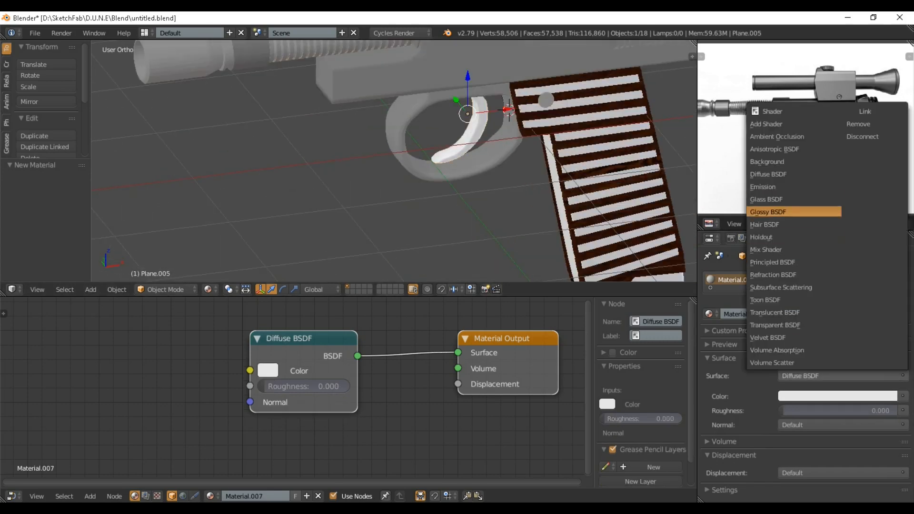
pyautogui.click(780, 212)
pyautogui.click(832, 410)
pyautogui.click(882, 259)
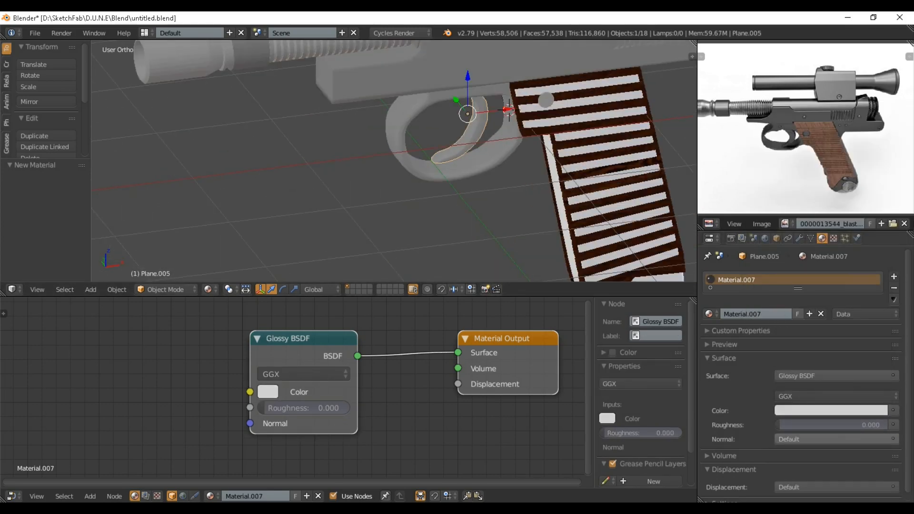
# Step: Add a new material to the metal grip frame with its color darkened to a grey of about 0.638
pyautogui.scroll(-2, 781, 143)
pyautogui.scroll(-2, 523, 181)
pyautogui.moveTo(548, 190); pyautogui.dragTo(498, 186, button='middle')
pyautogui.keyDown('shift'); pyautogui.moveTo(528, 229); pyautogui.dragTo(494, 166, button='middle'); pyautogui.keyUp('shift')
pyautogui.scroll(3, 524, 190)
pyautogui.rightClick(589, 211)
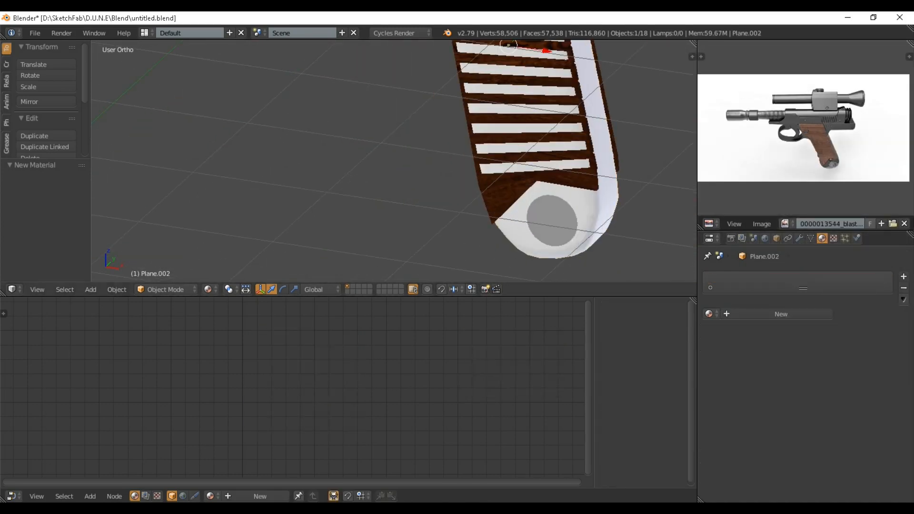
pyautogui.click(783, 314)
pyautogui.click(837, 396)
pyautogui.click(883, 246)
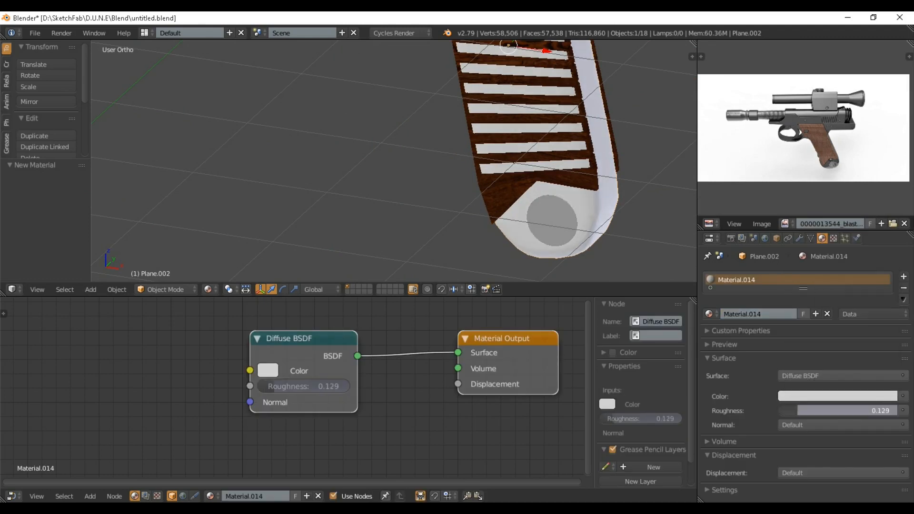
# Step: Change the grip frame's surface to Glossy BSDF, darken its color further and set the roughness to about 0.096
pyautogui.click(843, 376)
pyautogui.click(762, 210)
pyautogui.click(831, 410)
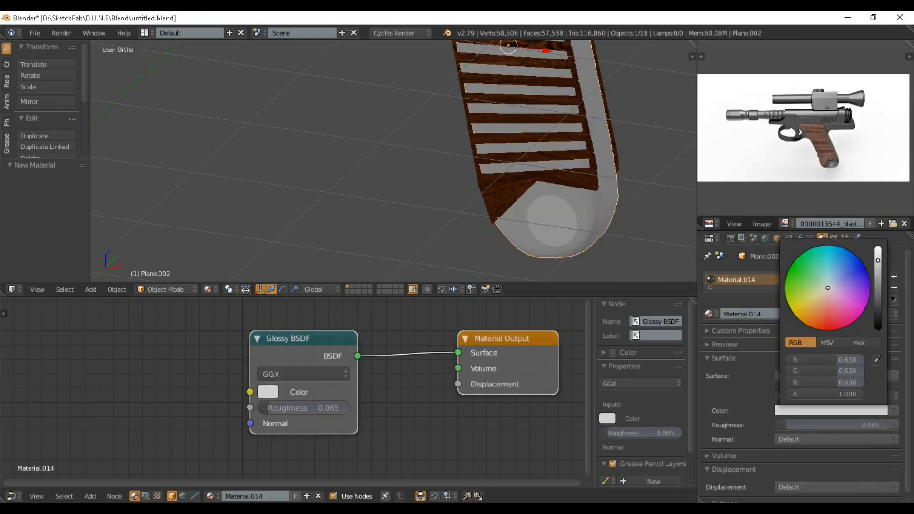
pyautogui.moveTo(828, 425); pyautogui.dragTo(832, 425)
# Step: Bring the whole pistol into view and save the file over the existing one
pyautogui.scroll(-5, 428, 181)
pyautogui.keyDown('shift'); pyautogui.moveTo(419, 138); pyautogui.dragTo(414, 205, button='middle'); pyautogui.keyUp('shift')
pyautogui.moveTo(414, 205); pyautogui.dragTo(401, 190, button='middle')
pyautogui.hotkey('ctrl', 's')
pyautogui.click(401, 190)
# Step: View the scene through the camera and enlarge the 3D view by shrinking the Node Editor below it
pyautogui.press('KP_0')
pyautogui.moveTo(405, 297); pyautogui.dragTo(405, 450)
pyautogui.scroll(2, 404, 261)
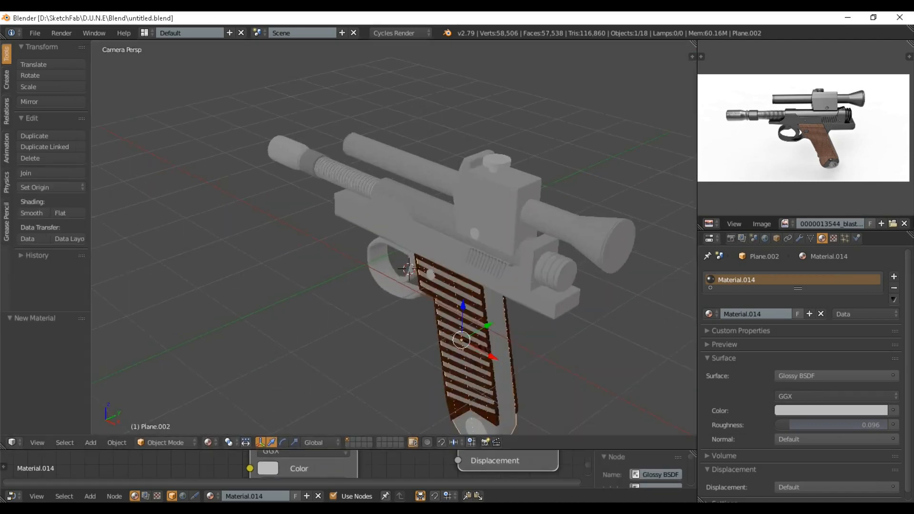
pyautogui.scroll(-1, 405, 262)
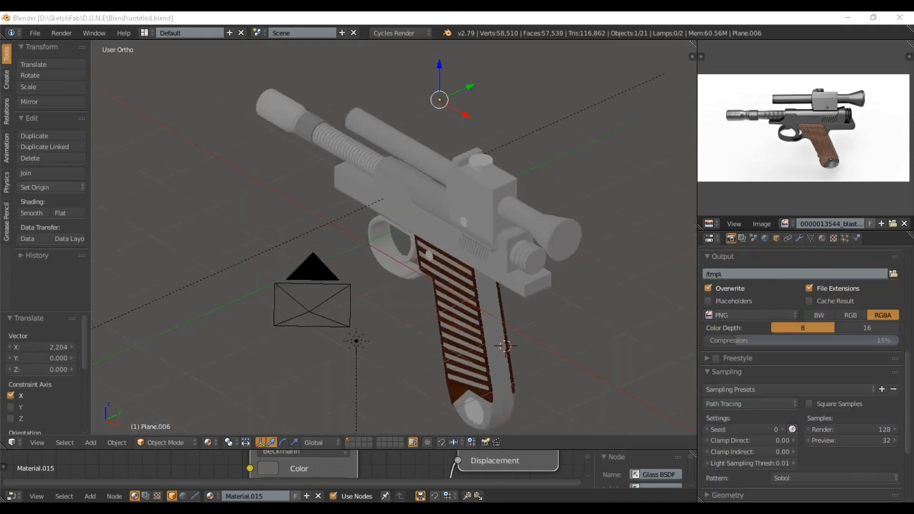
# Step: Render the scene as a still image
pyautogui.click(62, 33)
pyautogui.click(119, 41)
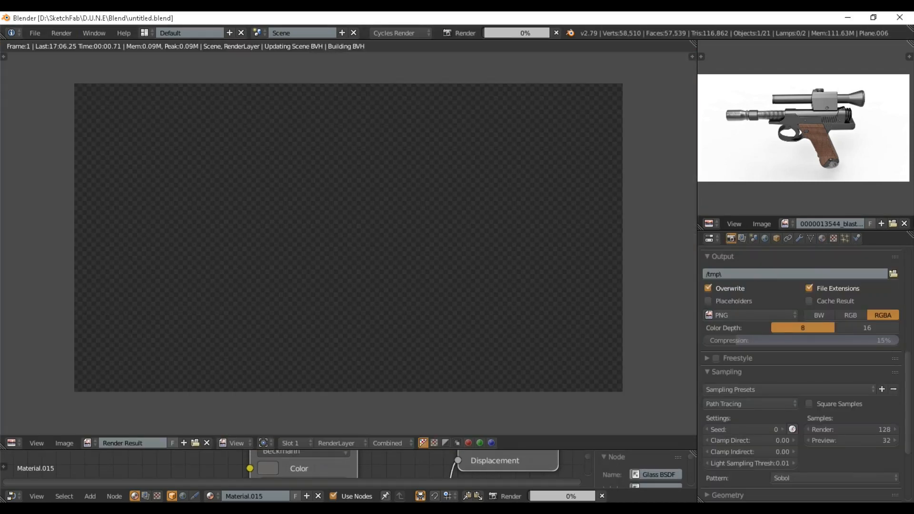